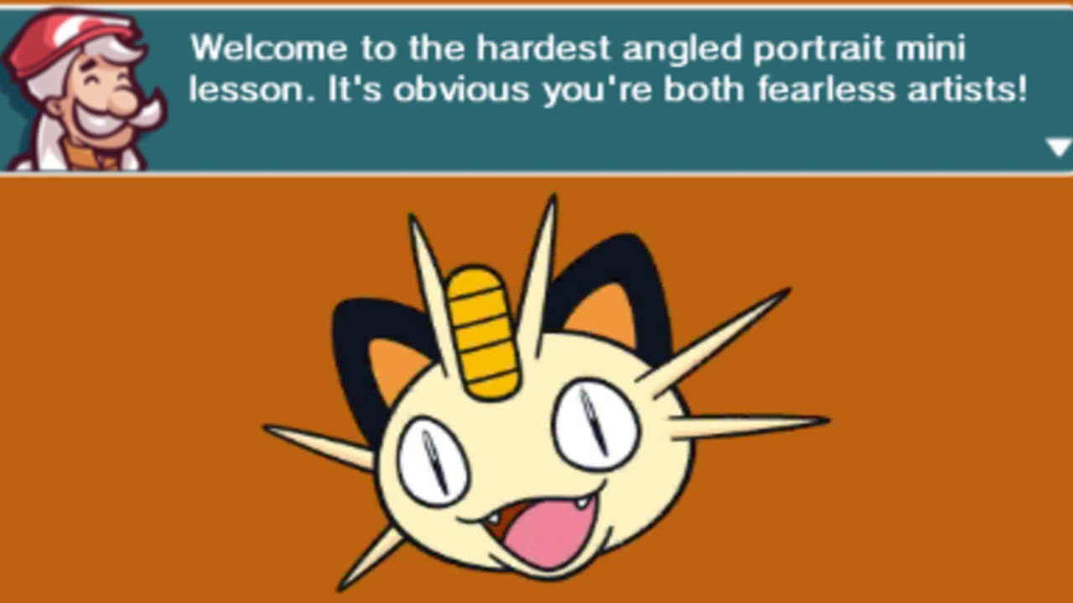
Advance through the mini lesson's introduction to reach the Meowth drawing stage
{"action": "key", "text": "a"}
{"action": "key", "text": "a"}
{"action": "key", "text": "a"}
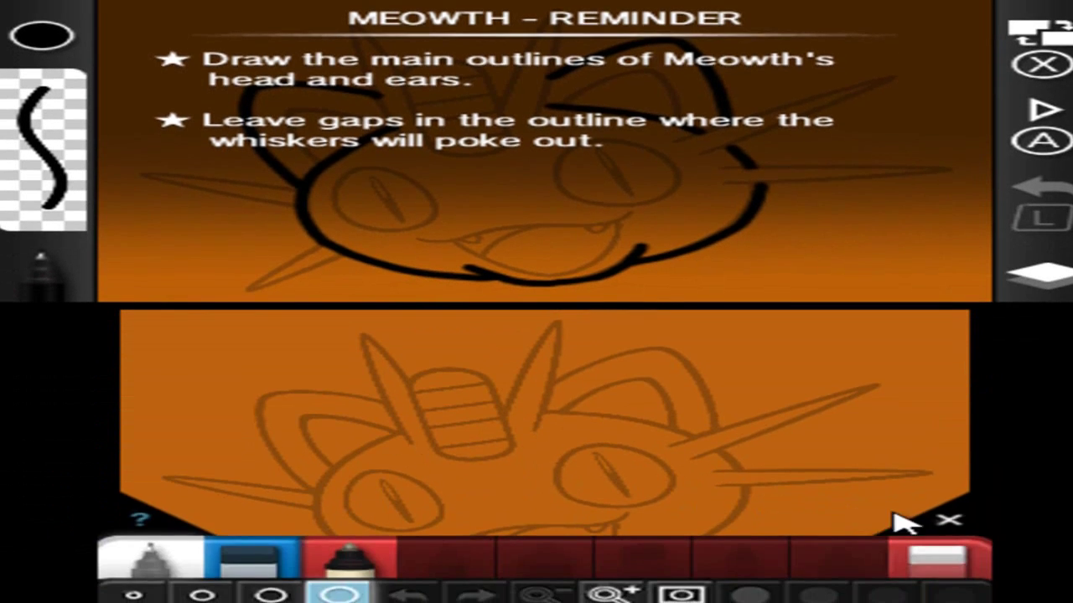
Zoom in on the mouth and trace the curved chin line beneath it with the largest outline pen
{"action": "left_click", "coordinate": [947, 520]}
{"action": "left_click", "coordinate": [922, 590]}
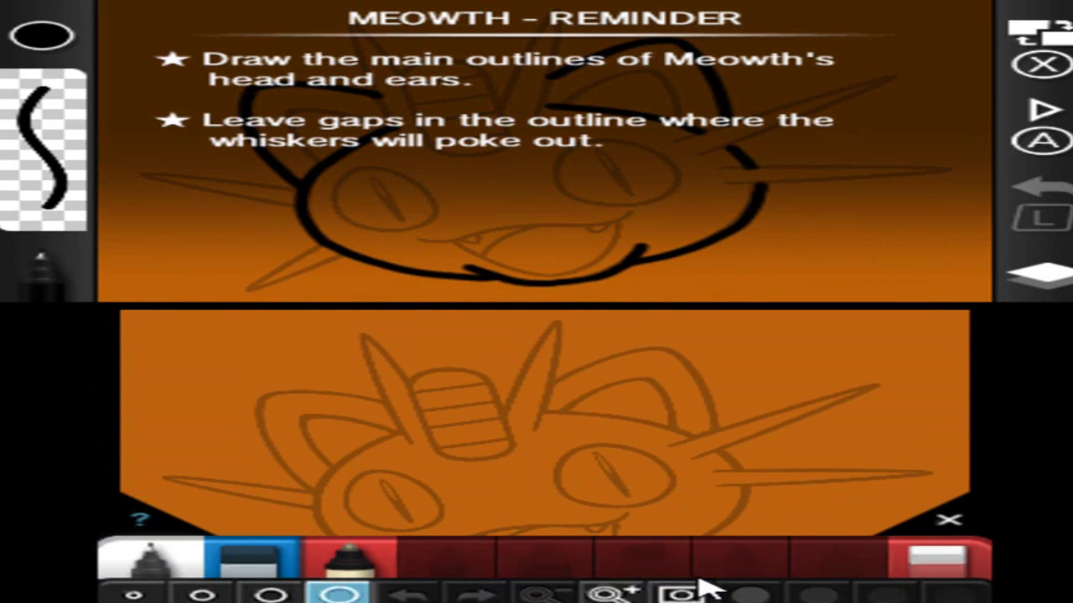
{"action": "left_click", "coordinate": [625, 590]}
{"action": "left_click", "coordinate": [950, 522]}
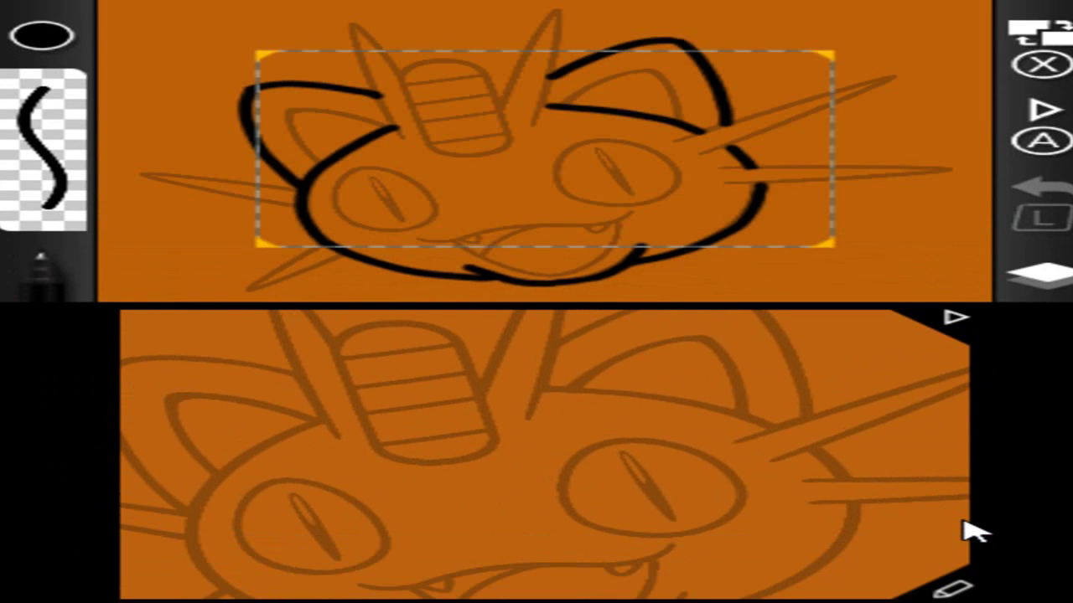
{"action": "key", "text": "Left"}
{"action": "key", "text": "Down"}
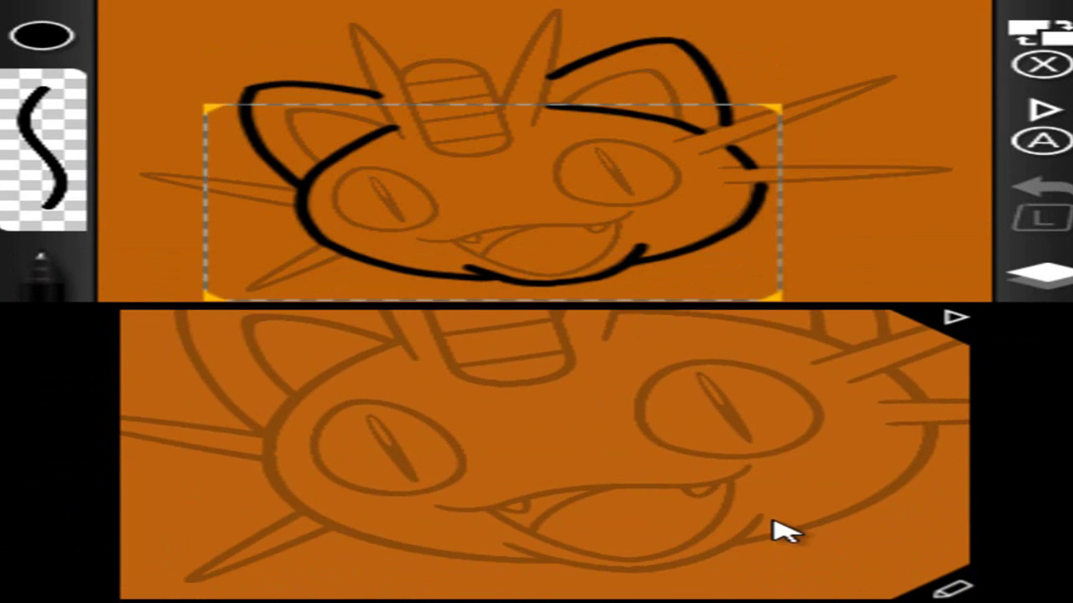
{"action": "left_click", "coordinate": [941, 591]}
{"action": "left_click", "coordinate": [616, 590]}
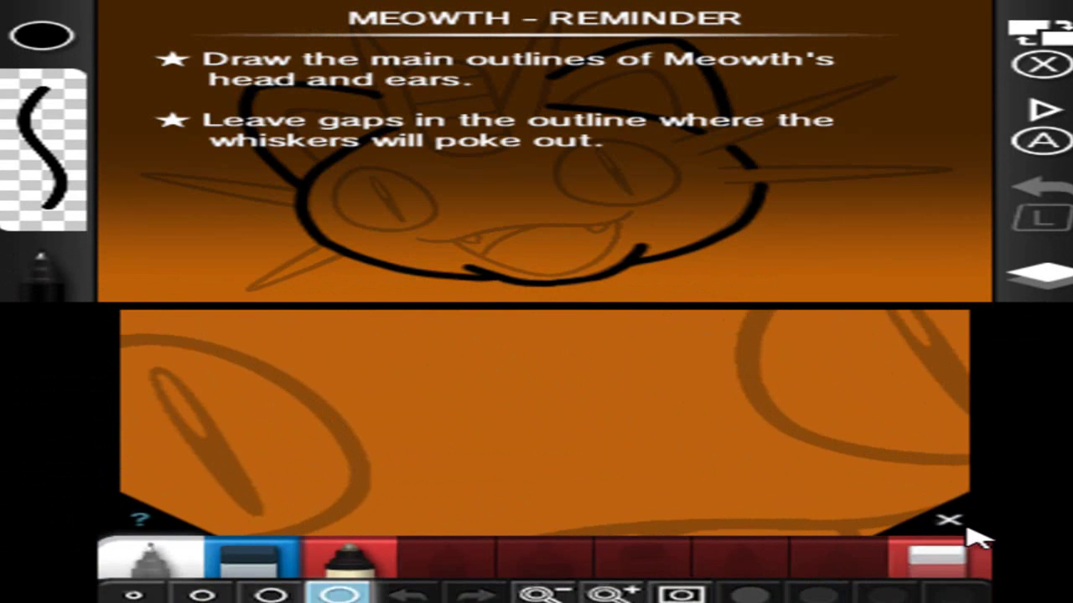
{"action": "left_click", "coordinate": [950, 521]}
{"action": "key", "text": "Down"}
{"action": "key", "text": "Right"}
{"action": "key", "text": "Right"}
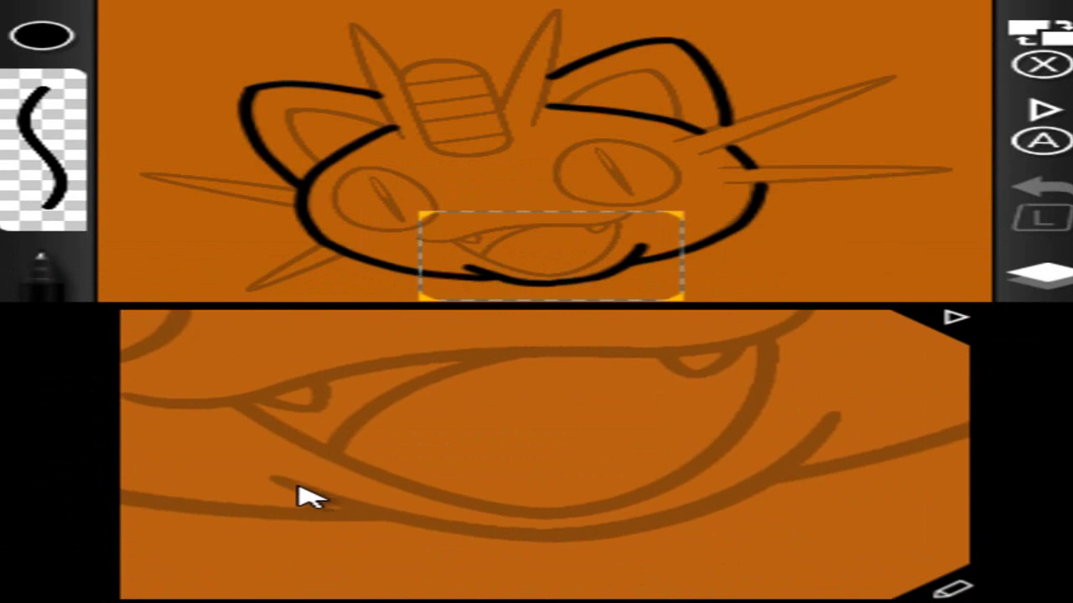
{"action": "mouse_move", "coordinate": [261, 477]}
{"action": "left_mouse_down"}
{"action": "mouse_move", "coordinate": [506, 536]}
{"action": "mouse_move", "coordinate": [614, 536]}
{"action": "mouse_move", "coordinate": [790, 471]}
{"action": "mouse_move", "coordinate": [833, 432]}
{"action": "left_mouse_up"}
Trace the head outline from the chin up the right cheek, leaving a gap where the lower right whisker pokes out
{"action": "key", "text": "Right"}
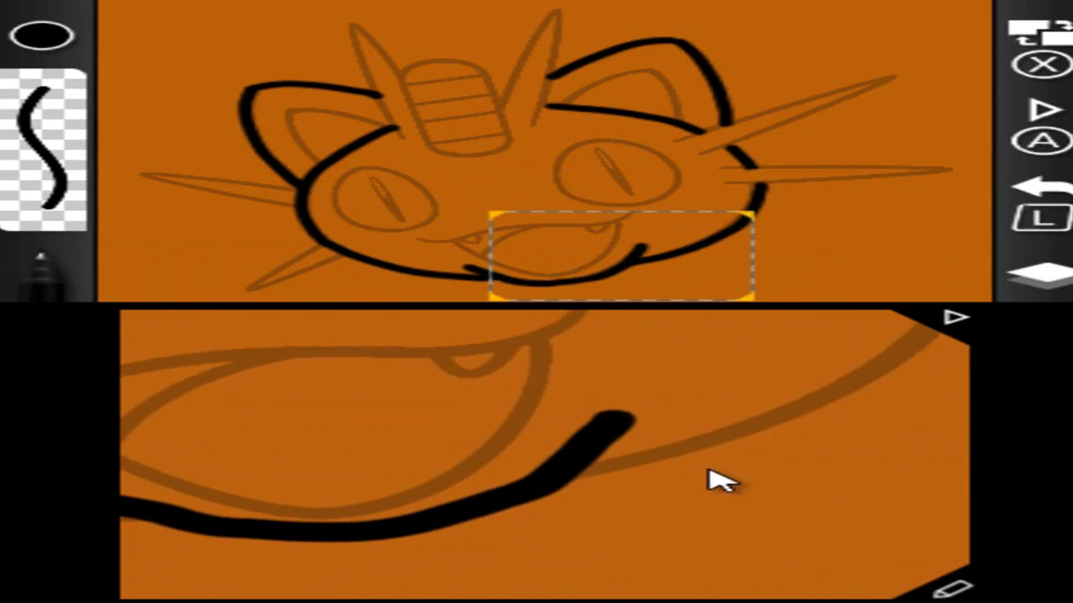
{"action": "key", "text": "Up"}
{"action": "mouse_move", "coordinate": [457, 505]}
{"action": "left_mouse_down"}
{"action": "mouse_move", "coordinate": [712, 433]}
{"action": "mouse_move", "coordinate": [832, 360]}
{"action": "left_mouse_up"}
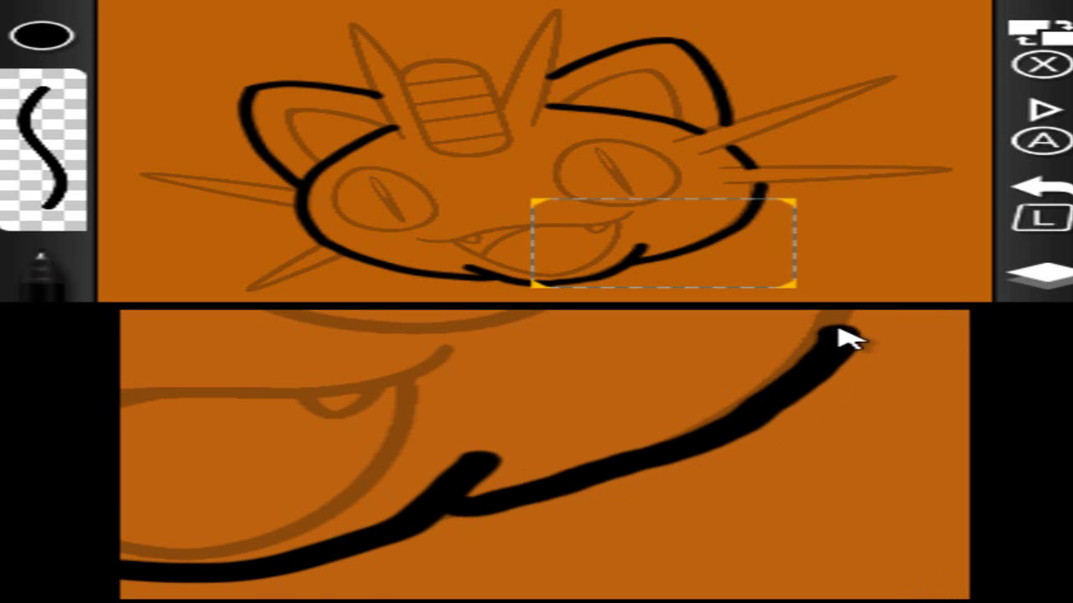
{"action": "key", "text": "Up"}
{"action": "key", "text": "Right"}
{"action": "key", "text": "Down"}
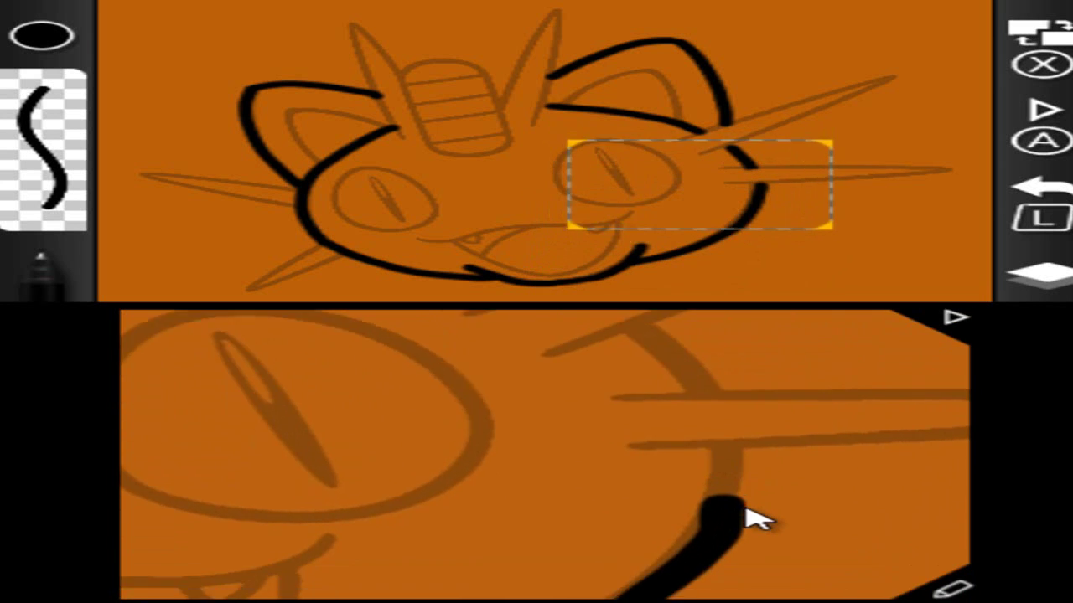
{"action": "left_click_drag", "start_coordinate": [721, 495], "coordinate": [729, 458]}
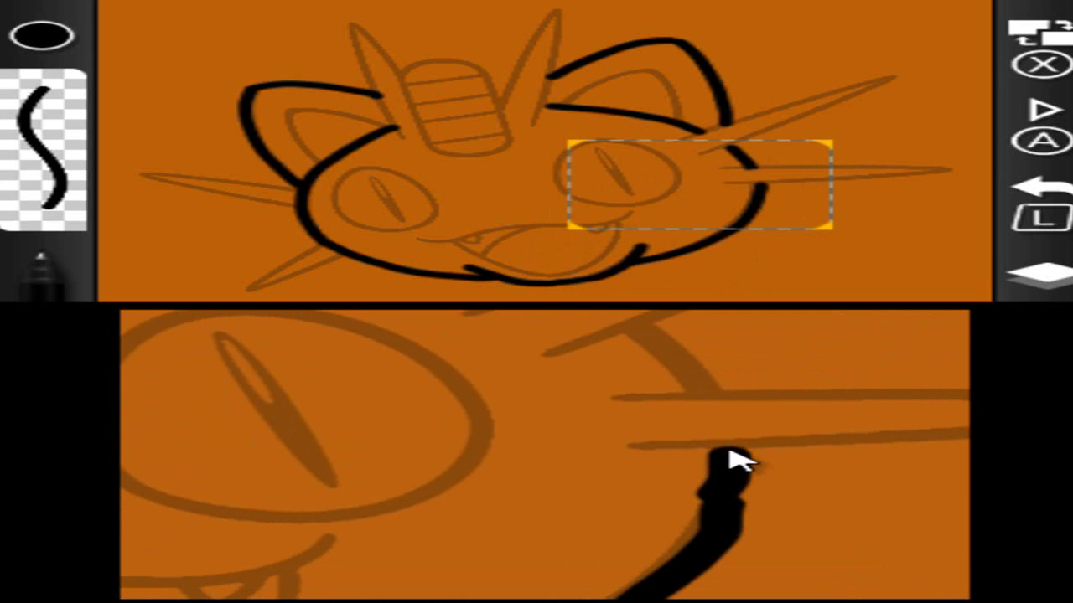
{"action": "key", "text": "Up"}
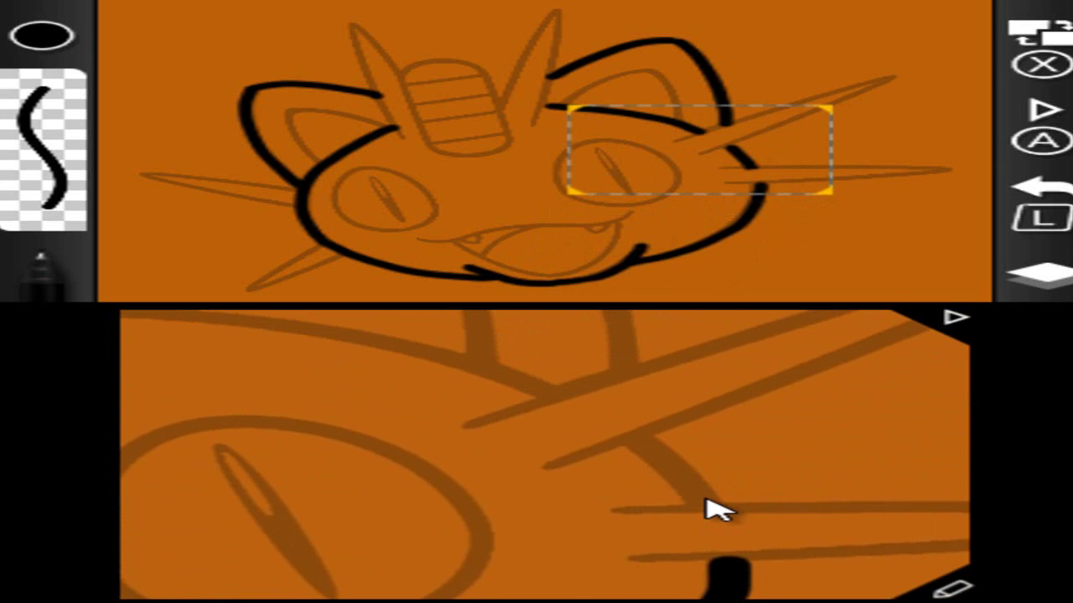
{"action": "left_click_drag", "start_coordinate": [711, 508], "coordinate": [681, 476]}
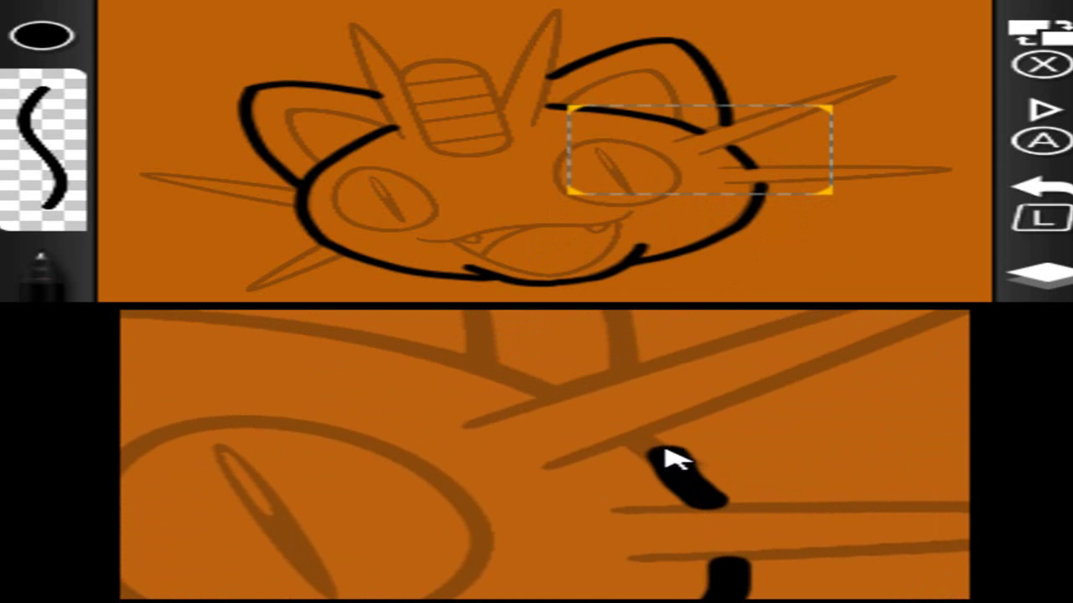
Trace the top of the head from the upper right whisker to the base of the right upright whisker
{"action": "key", "text": "Left"}
{"action": "key", "text": "Up"}
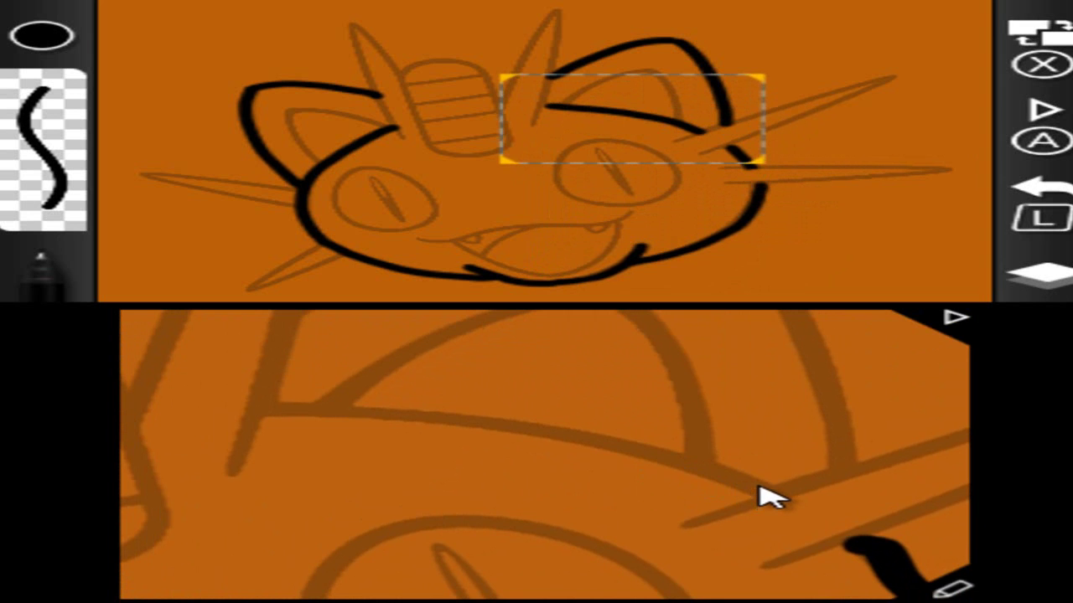
{"action": "left_click_drag", "start_coordinate": [758, 488], "coordinate": [706, 476]}
{"action": "mouse_move", "coordinate": [612, 452]}
{"action": "left_mouse_down"}
{"action": "mouse_move", "coordinate": [441, 424]}
{"action": "mouse_move", "coordinate": [272, 419]}
{"action": "left_mouse_up"}
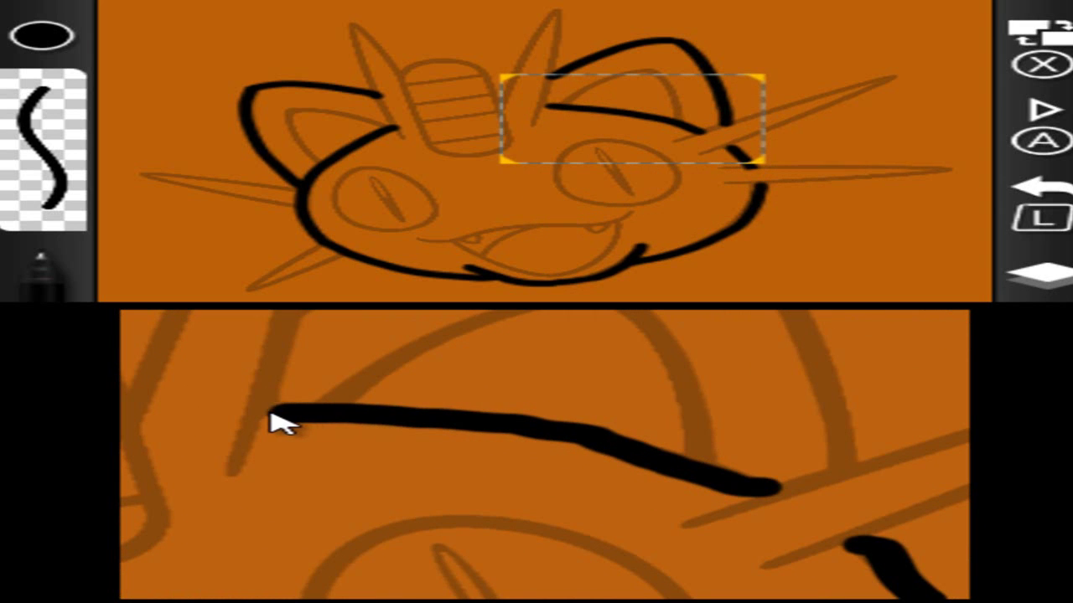
Trace the outer outline of the right ear from the upright whisker down to the upper right whisker
{"action": "key", "text": "Up"}
{"action": "mouse_move", "coordinate": [311, 445]}
{"action": "left_mouse_down"}
{"action": "mouse_move", "coordinate": [565, 352]}
{"action": "mouse_move", "coordinate": [633, 344]}
{"action": "mouse_move", "coordinate": [712, 357]}
{"action": "mouse_move", "coordinate": [824, 497]}
{"action": "mouse_move", "coordinate": [835, 540]}
{"action": "left_mouse_up"}
{"action": "key", "text": "Down"}
{"action": "key", "text": "Right"}
{"action": "left_click_drag", "start_coordinate": [736, 492], "coordinate": [736, 462]}
Trace the outer outline of the left ear from the upright whisker down to the side of the head
{"action": "key", "text": "Down"}
{"action": "key", "text": "Left"}
{"action": "key", "text": "Up"}
{"action": "key", "text": "Left"}
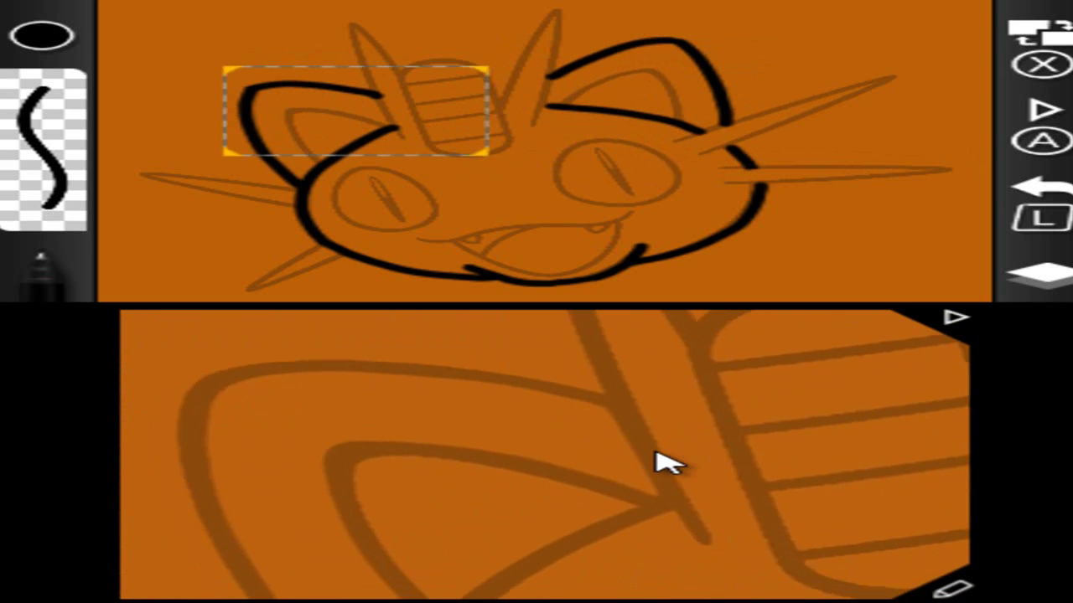
{"action": "mouse_move", "coordinate": [755, 442]}
{"action": "left_mouse_down"}
{"action": "mouse_move", "coordinate": [452, 407]}
{"action": "mouse_move", "coordinate": [361, 436]}
{"action": "mouse_move", "coordinate": [364, 556]}
{"action": "left_mouse_up"}
{"action": "key", "text": "Down"}
{"action": "key", "text": "Right"}
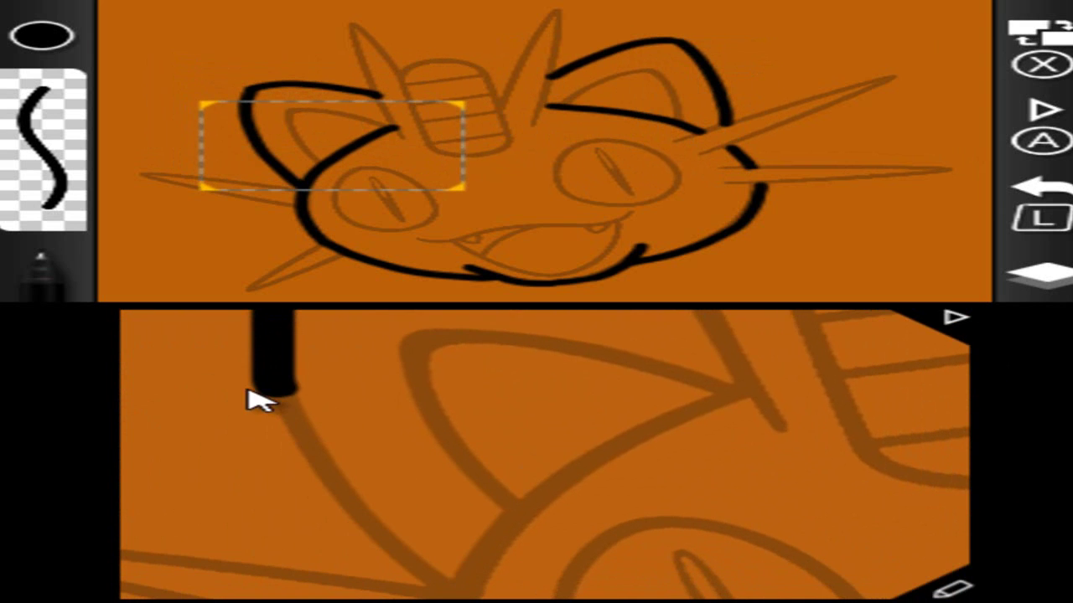
{"action": "mouse_move", "coordinate": [280, 393]}
{"action": "left_mouse_down"}
{"action": "mouse_move", "coordinate": [336, 488]}
{"action": "mouse_move", "coordinate": [419, 570]}
{"action": "left_mouse_up"}
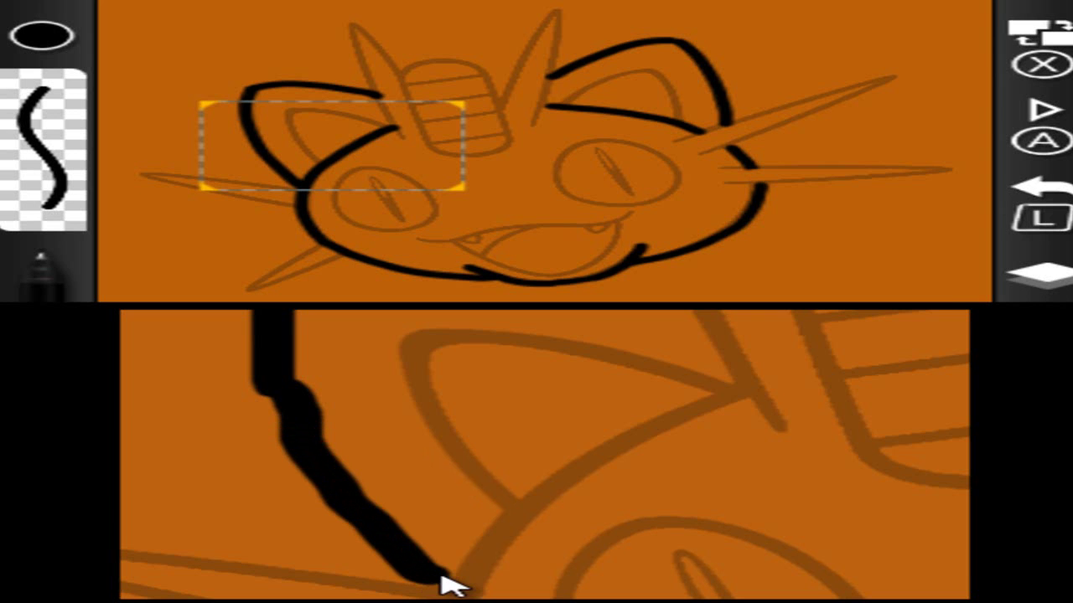
Trace the left side of the head from the forehead around the cheek until it joins the chin line
{"action": "mouse_move", "coordinate": [731, 392]}
{"action": "left_mouse_down"}
{"action": "mouse_move", "coordinate": [647, 430]}
{"action": "mouse_move", "coordinate": [533, 507]}
{"action": "mouse_move", "coordinate": [489, 544]}
{"action": "mouse_move", "coordinate": [460, 591]}
{"action": "left_mouse_up"}
{"action": "key", "text": "Down"}
{"action": "mouse_move", "coordinate": [452, 512]}
{"action": "left_mouse_down"}
{"action": "mouse_move", "coordinate": [461, 377]}
{"action": "mouse_move", "coordinate": [462, 438]}
{"action": "mouse_move", "coordinate": [487, 494]}
{"action": "left_mouse_up"}
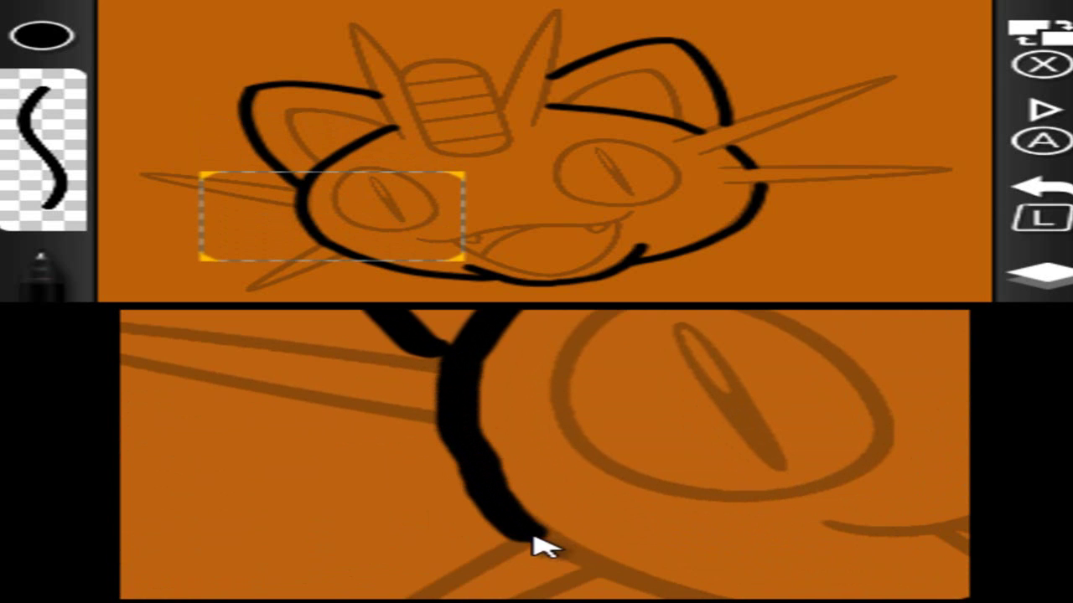
{"action": "left_click_drag", "start_coordinate": [678, 595], "coordinate": [503, 503]}
{"action": "mouse_move", "coordinate": [469, 468]}
{"action": "left_mouse_down"}
{"action": "mouse_move", "coordinate": [586, 503]}
{"action": "mouse_move", "coordinate": [804, 520]}
{"action": "left_mouse_up"}
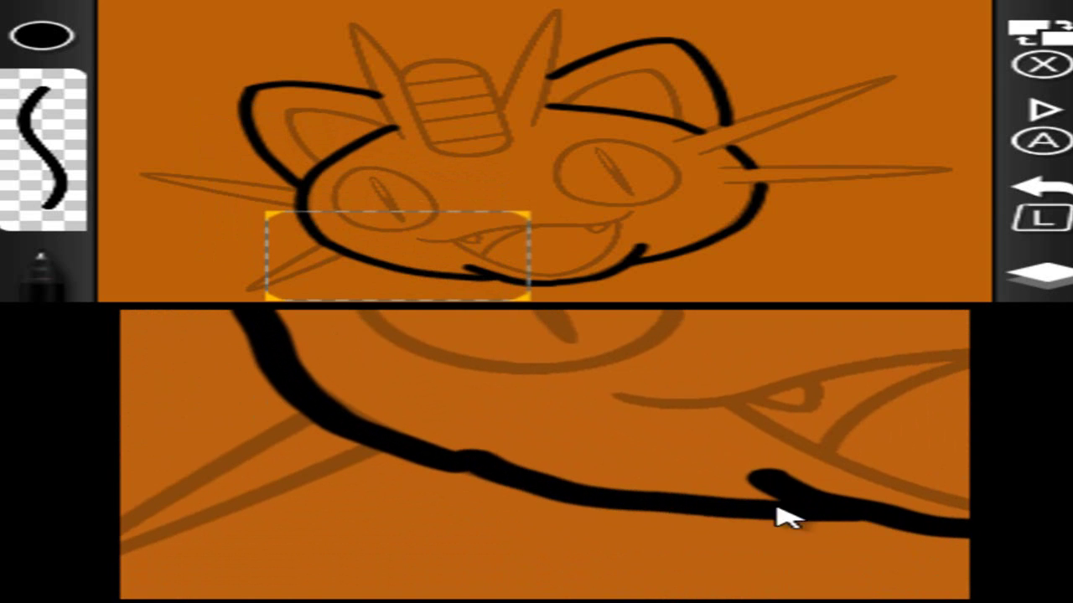
{"action": "left_click_drag", "start_coordinate": [496, 477], "coordinate": [412, 461]}
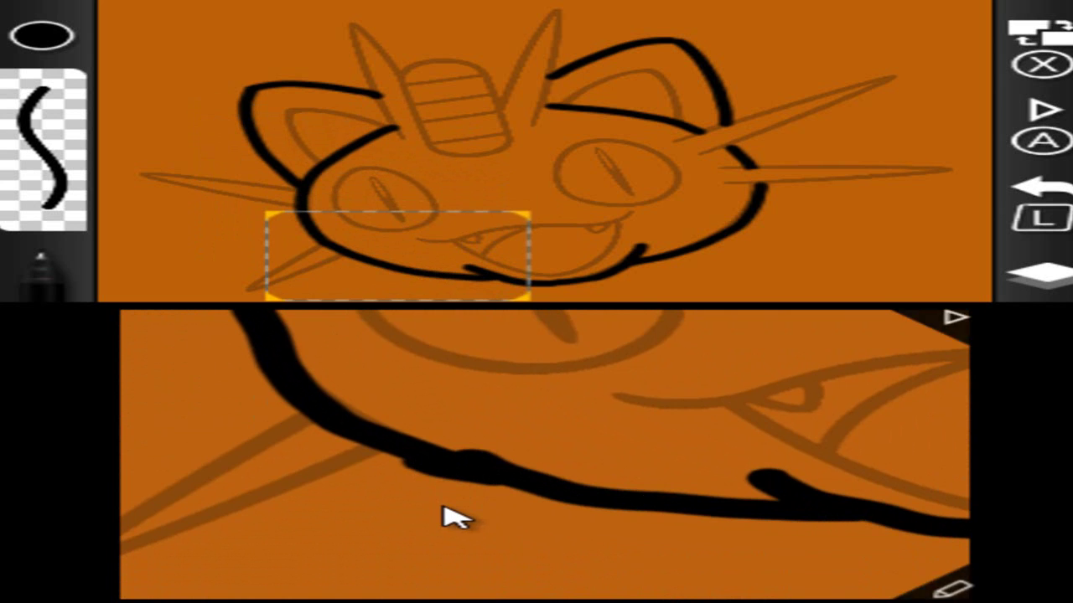
Finish the main head and ear outline stage and continue to the detailed outlines stage
{"action": "key", "text": "Right"}
{"action": "key", "text": "Up"}
{"action": "key", "text": "Down"}
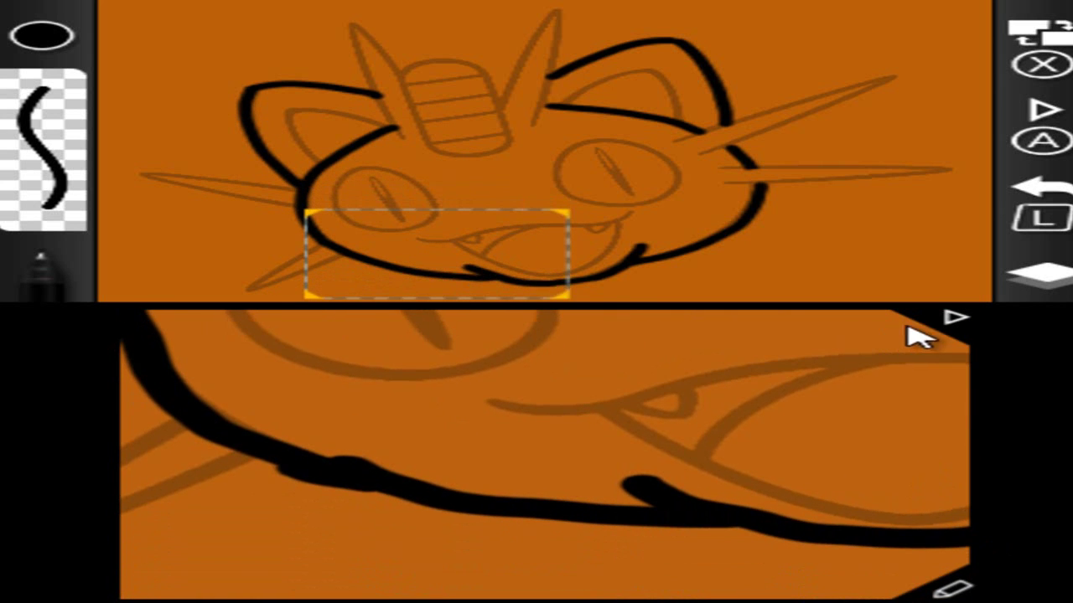
{"action": "left_click", "coordinate": [958, 330]}
{"action": "left_click", "coordinate": [810, 512]}
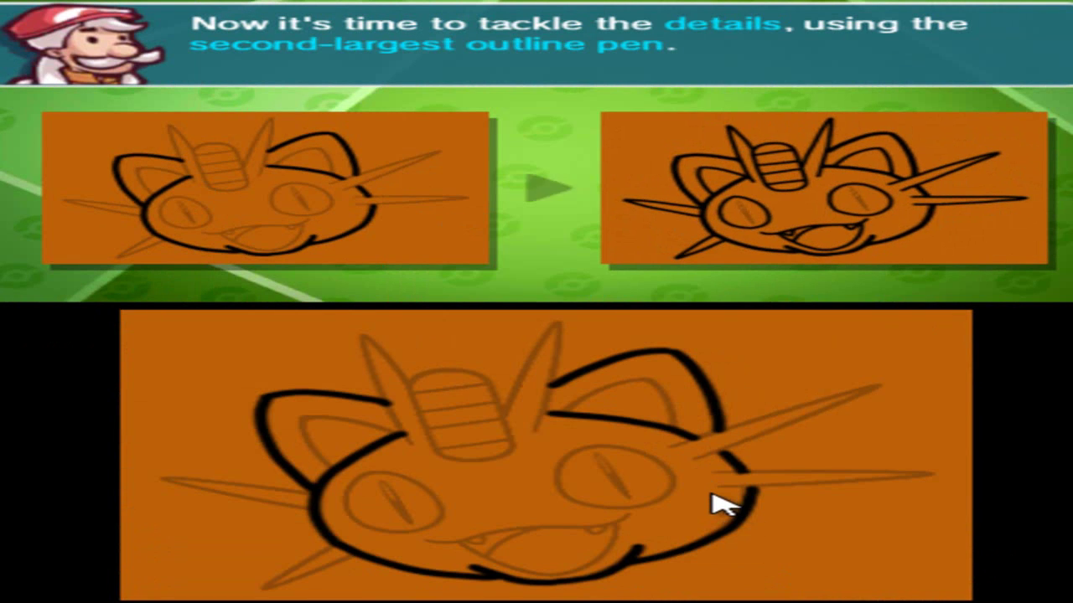
{"action": "left_click", "coordinate": [704, 482]}
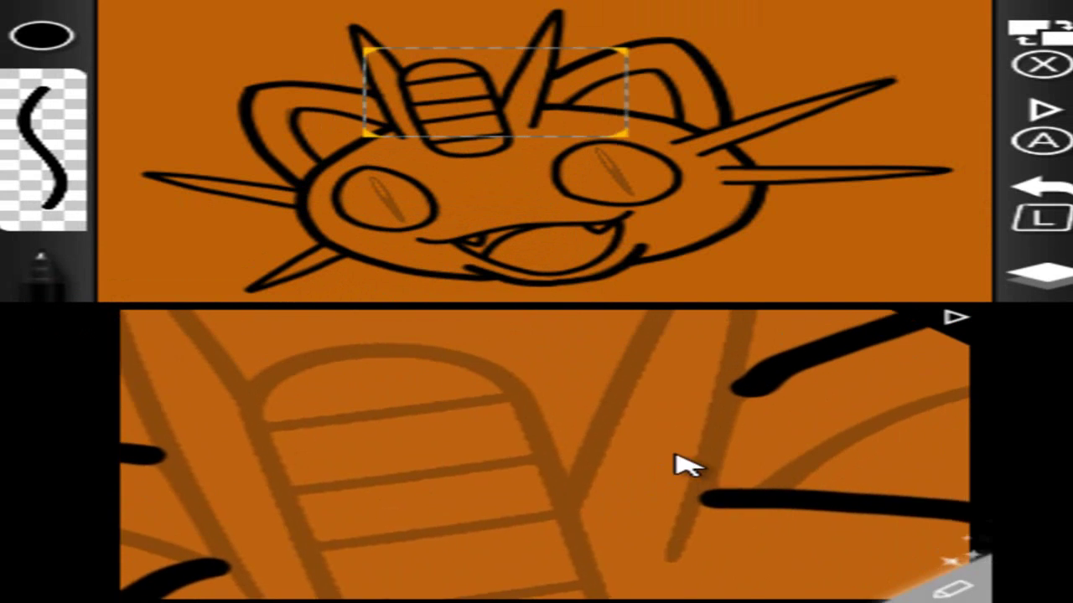
With the second-largest outline pen, trace the right edge of the right upright whisker up to its tip
{"action": "left_click", "coordinate": [949, 586]}
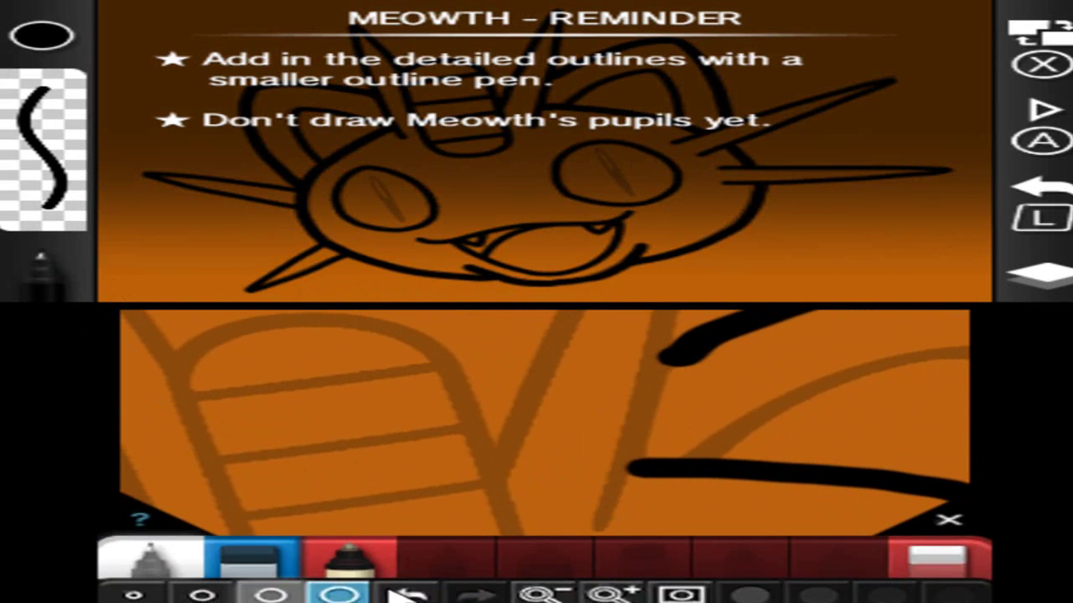
{"action": "left_click", "coordinate": [269, 594]}
{"action": "left_click", "coordinate": [946, 523]}
{"action": "mouse_move", "coordinate": [587, 528]}
{"action": "left_mouse_down"}
{"action": "mouse_move", "coordinate": [598, 524]}
{"action": "mouse_move", "coordinate": [600, 479]}
{"action": "left_mouse_up"}
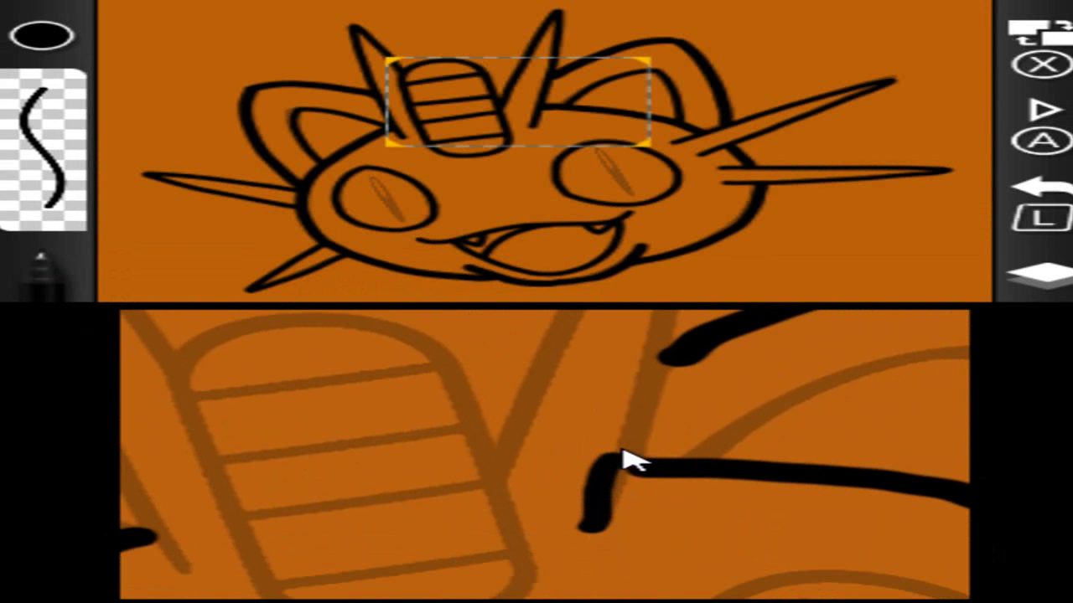
{"action": "key", "text": "q"}
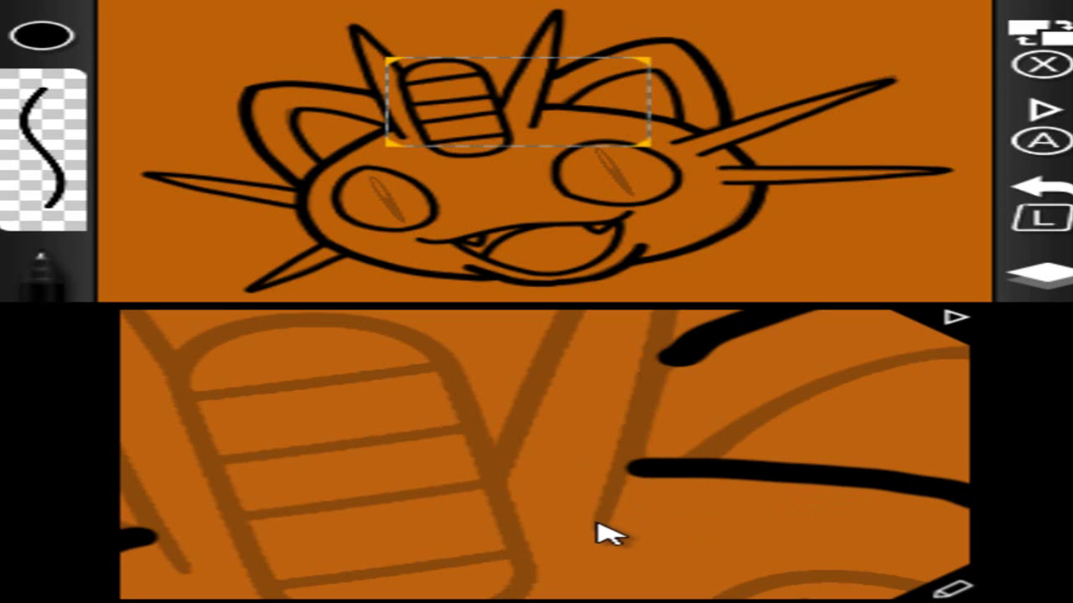
{"action": "left_click_drag", "start_coordinate": [596, 523], "coordinate": [610, 494]}
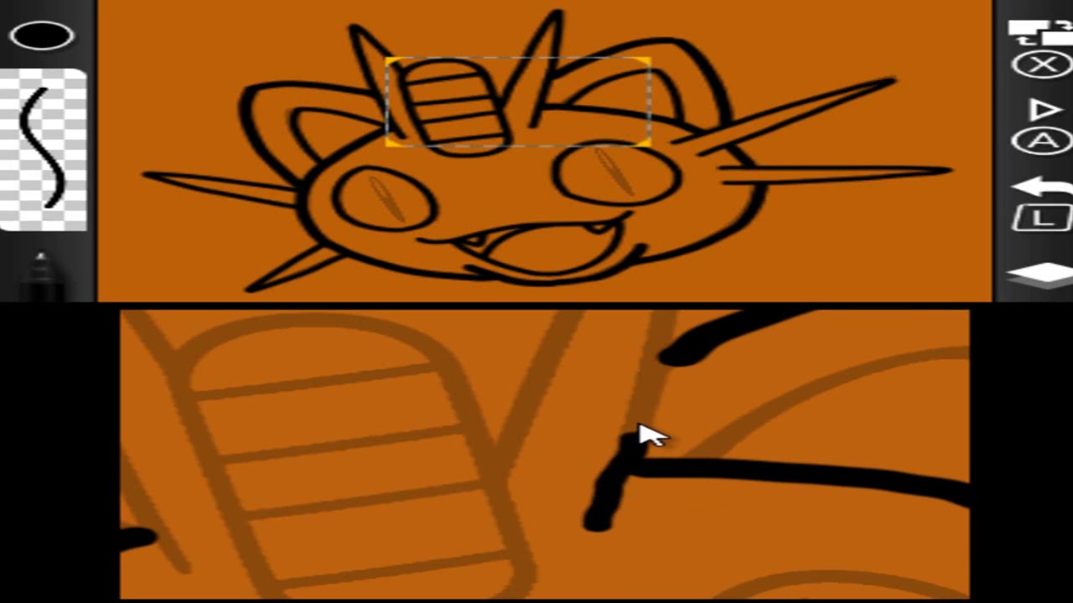
{"action": "mouse_move", "coordinate": [656, 335]}
{"action": "left_mouse_down"}
{"action": "mouse_move", "coordinate": [587, 460]}
{"action": "mouse_move", "coordinate": [641, 484]}
{"action": "mouse_move", "coordinate": [671, 423]}
{"action": "left_mouse_up"}
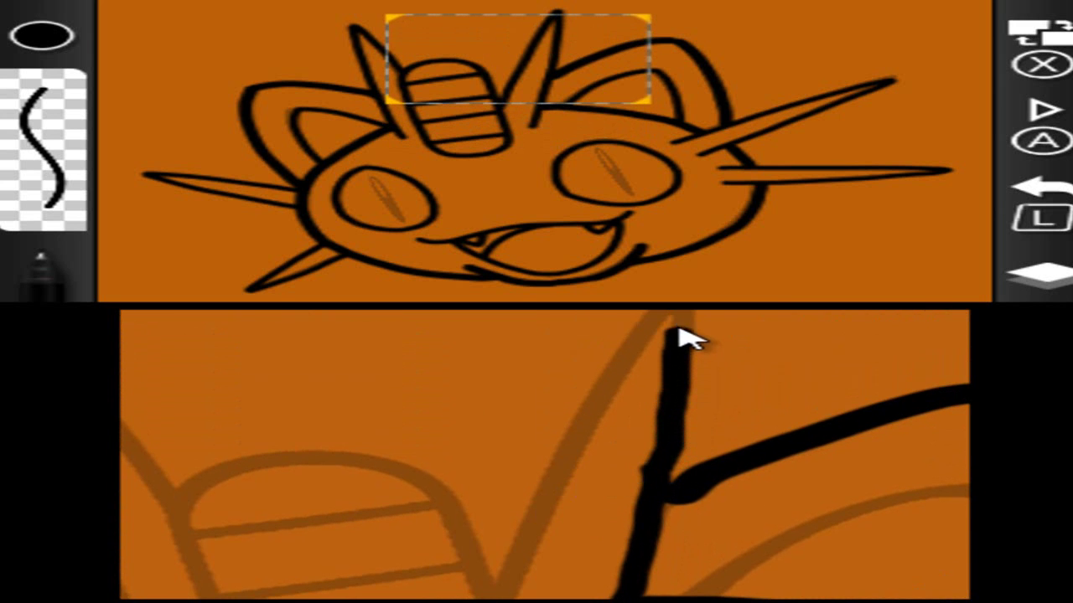
{"action": "key", "text": "Up"}
{"action": "left_click_drag", "start_coordinate": [683, 382], "coordinate": [683, 355]}
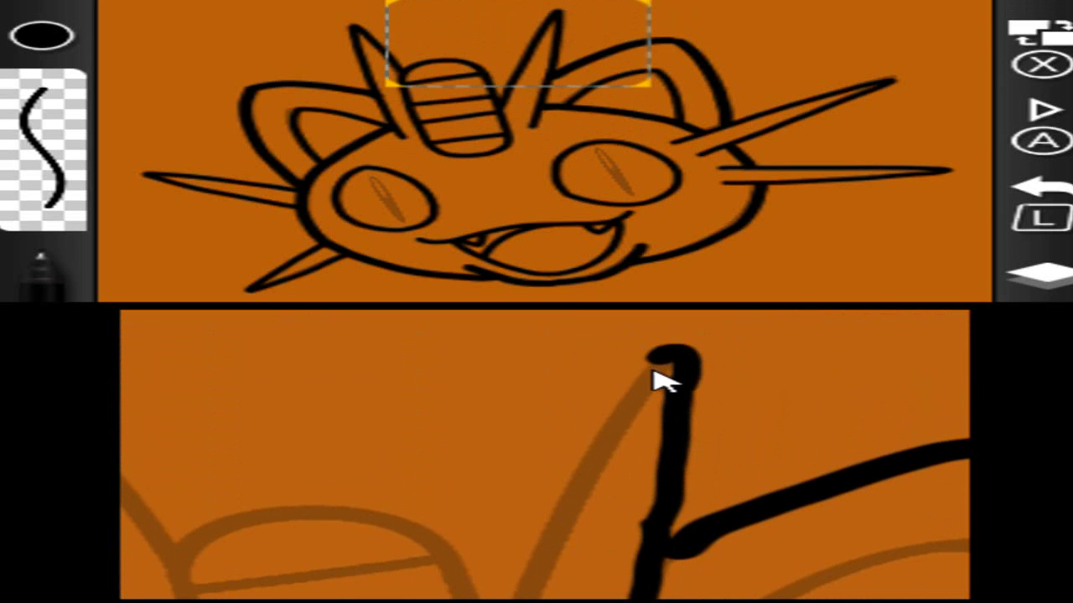
Trace the left edge of the right upright whisker from its tip down to the forehead coin
{"action": "left_click_drag", "start_coordinate": [590, 463], "coordinate": [557, 516]}
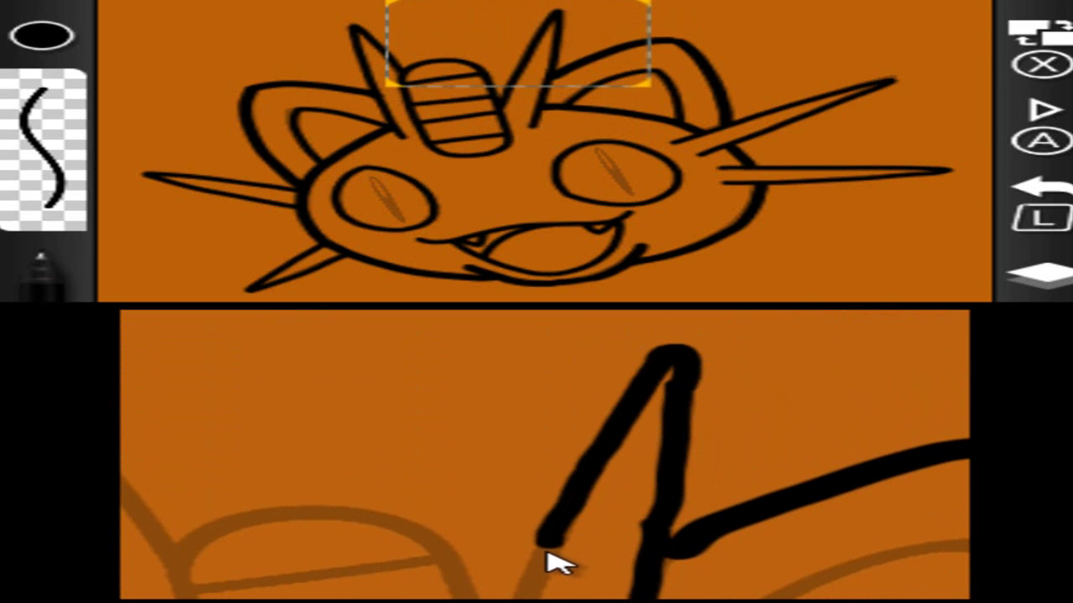
{"action": "key", "text": "Down"}
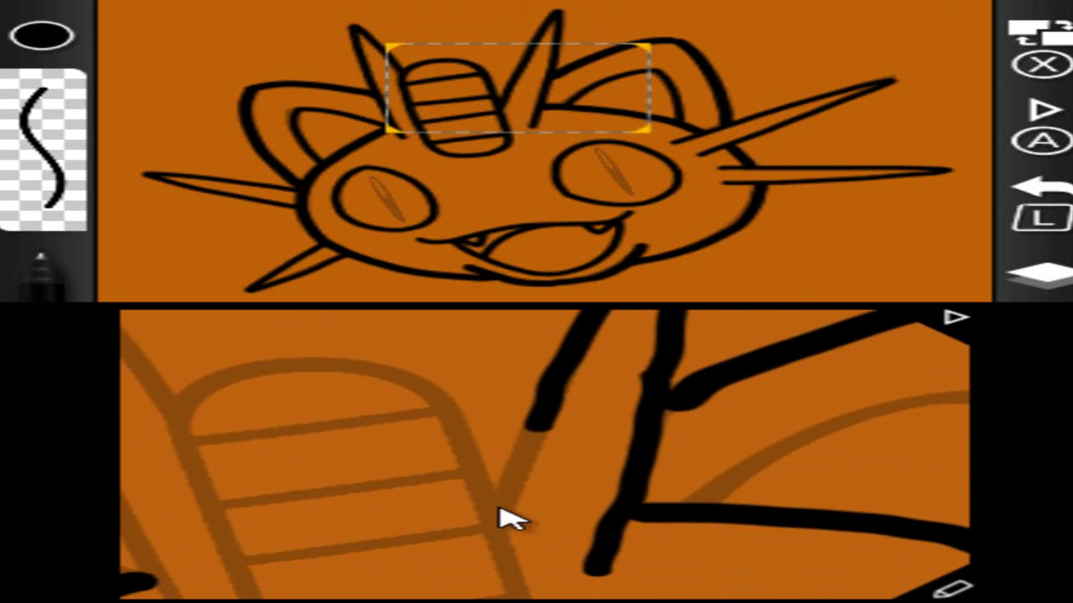
{"action": "left_click_drag", "start_coordinate": [499, 508], "coordinate": [519, 462]}
Trace the inner outline of the right ear as an arch meeting the top of the head
{"action": "key", "text": "Left"}
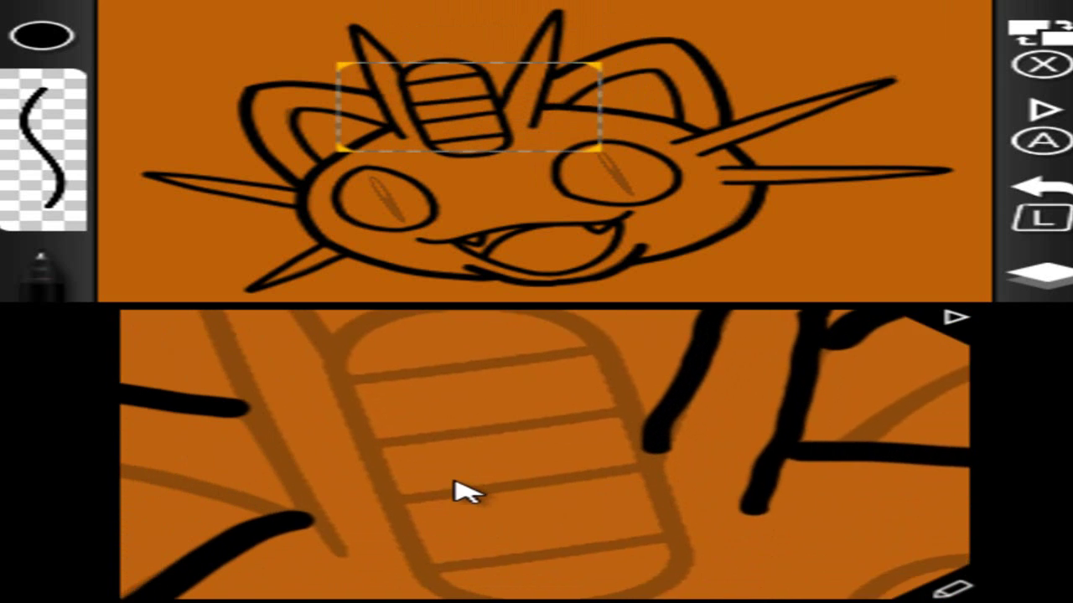
{"action": "key", "text": "Right"}
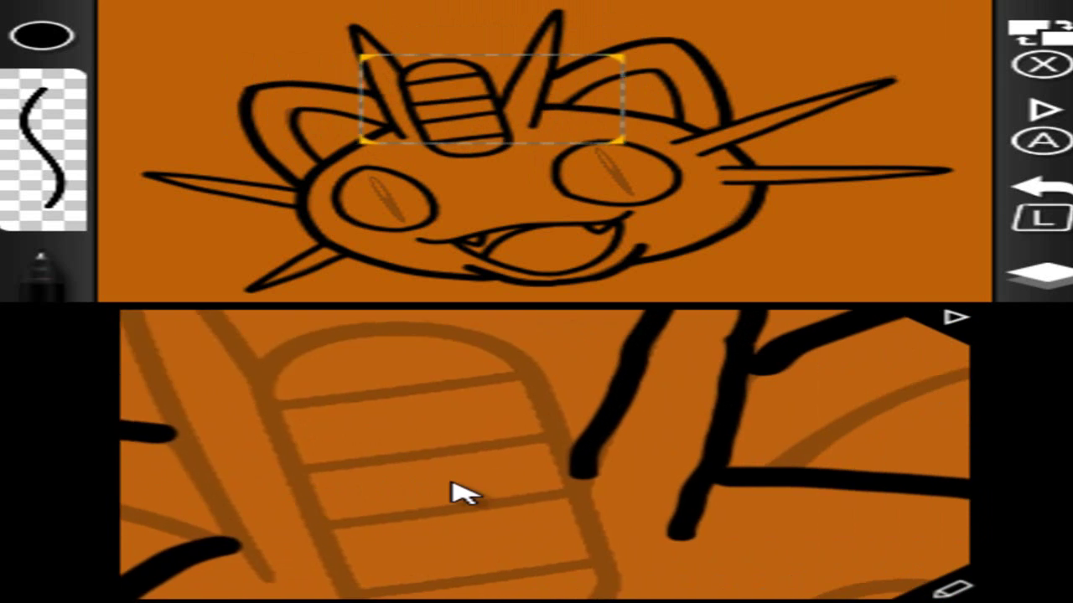
{"action": "mouse_move", "coordinate": [287, 460]}
{"action": "left_mouse_down"}
{"action": "mouse_move", "coordinate": [397, 397]}
{"action": "mouse_move", "coordinate": [574, 369]}
{"action": "mouse_move", "coordinate": [627, 419]}
{"action": "mouse_move", "coordinate": [655, 490]}
{"action": "left_mouse_up"}
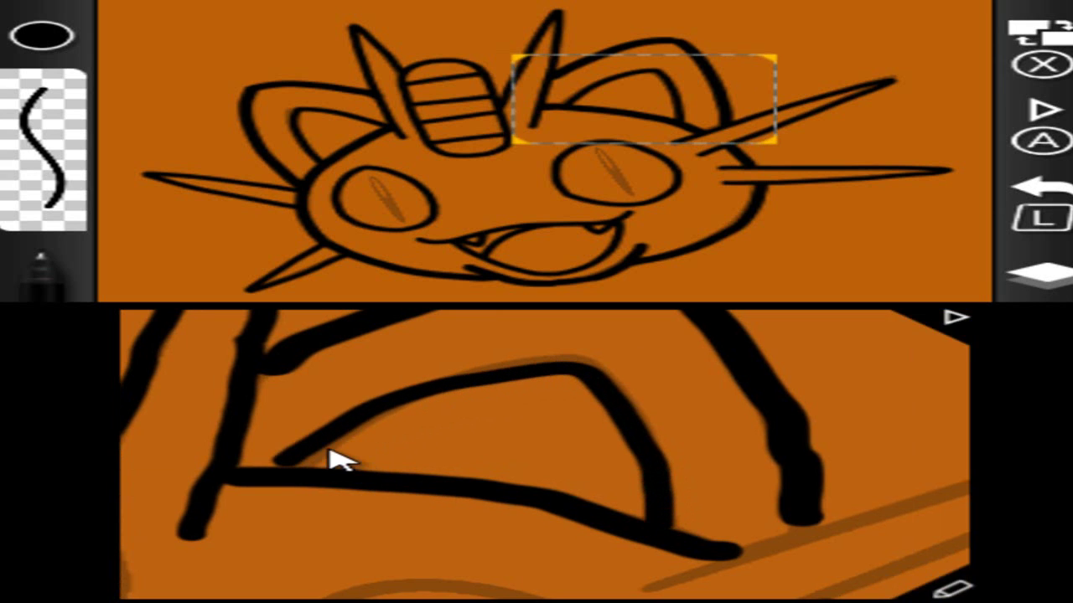
Trace the base of the upper edge of the slanted right side whisker, starting inside the head outline
{"action": "key", "text": "Right"}
{"action": "key", "text": "Right"}
{"action": "key", "text": "Down"}
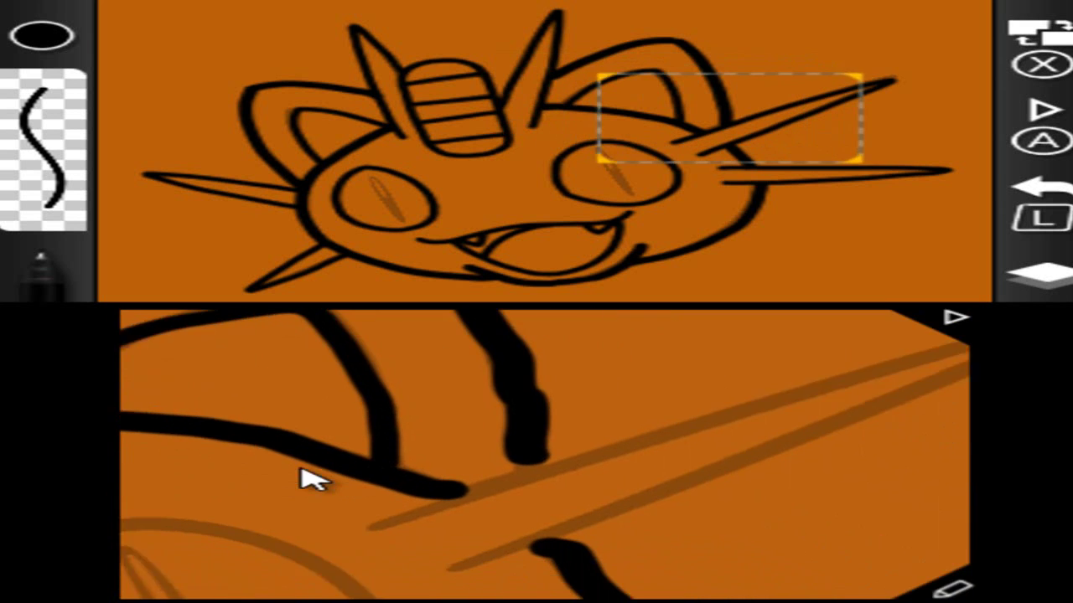
{"action": "left_click_drag", "start_coordinate": [193, 480], "coordinate": [387, 420]}
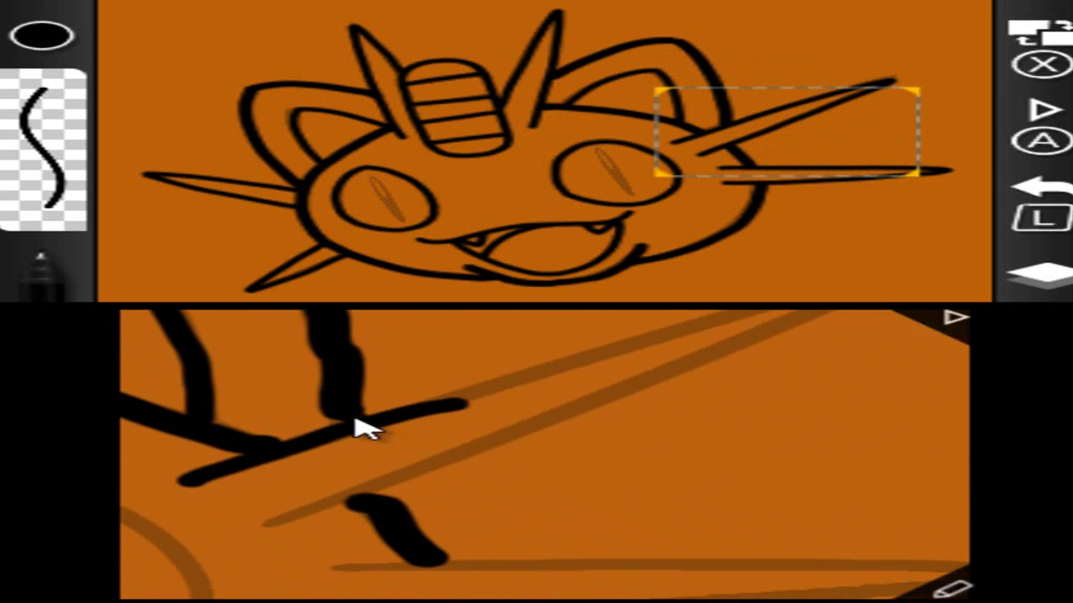
{"action": "key", "text": "Right"}
{"action": "key", "text": "Up"}
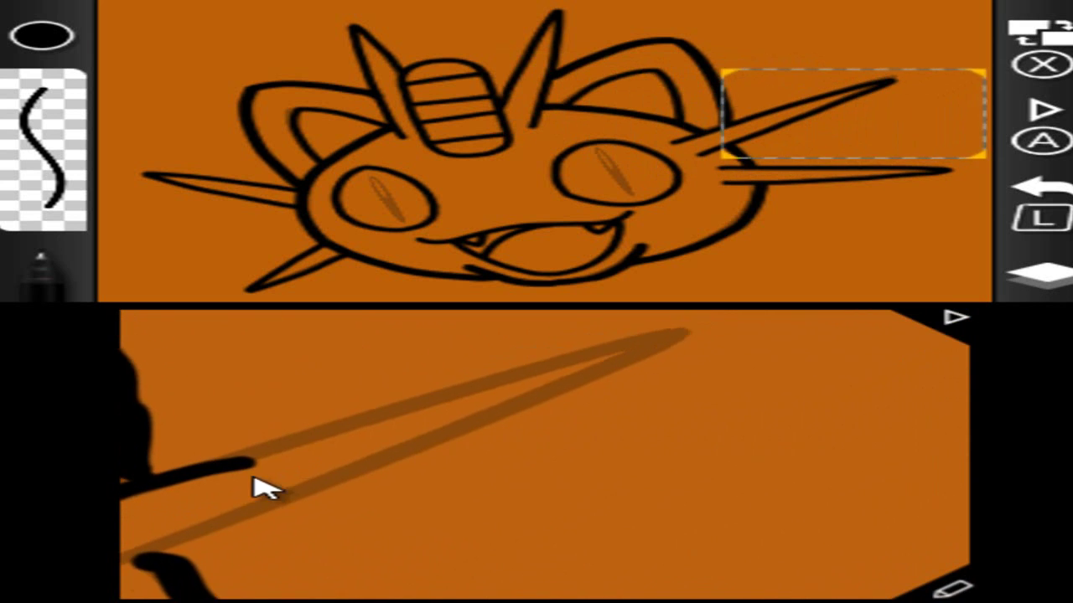
{"action": "left_click_drag", "start_coordinate": [224, 476], "coordinate": [552, 379]}
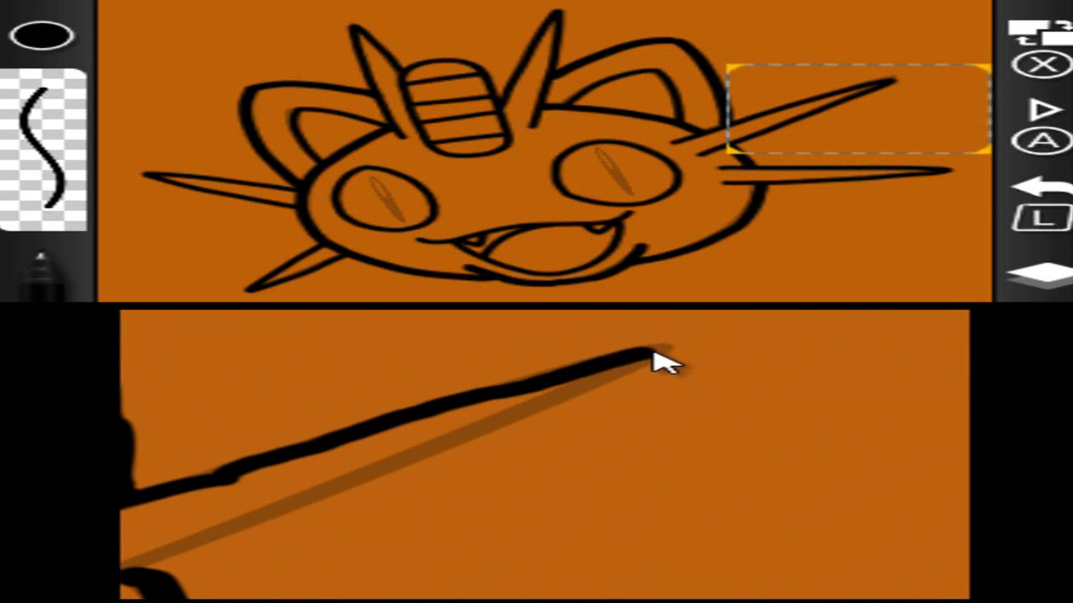
{"action": "mouse_move", "coordinate": [637, 375]}
{"action": "left_mouse_down"}
{"action": "mouse_move", "coordinate": [556, 422]}
{"action": "mouse_move", "coordinate": [515, 427]}
{"action": "left_mouse_up"}
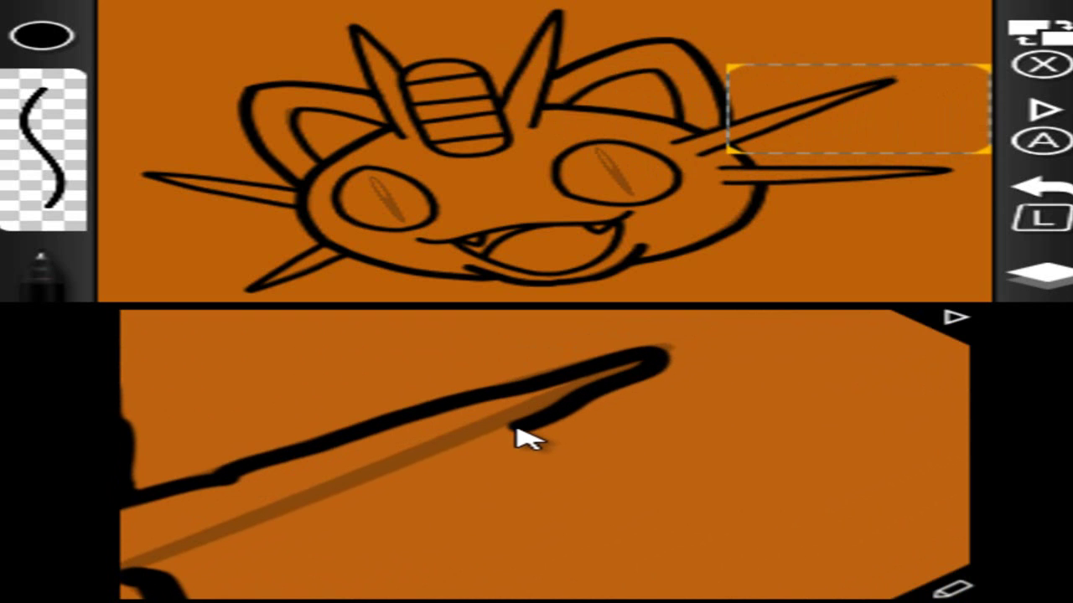
{"action": "key", "text": "q"}
Trace the slanted right whisker out to its tip and back to the head outline, thickening its lower edge near the tip
{"action": "left_click_drag", "start_coordinate": [223, 472], "coordinate": [522, 388]}
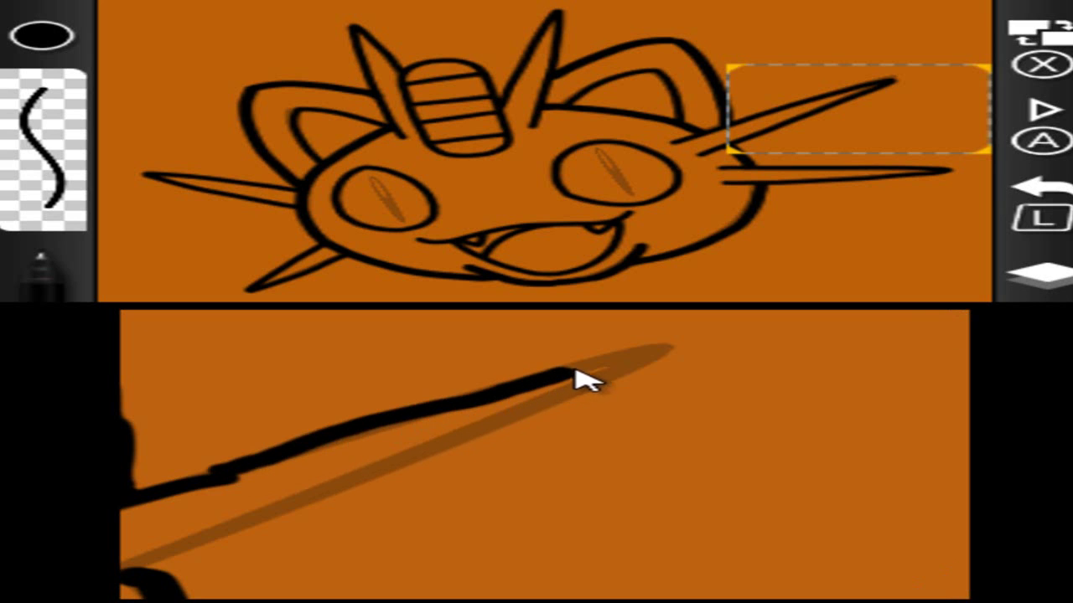
{"action": "left_click_drag", "start_coordinate": [648, 367], "coordinate": [173, 555]}
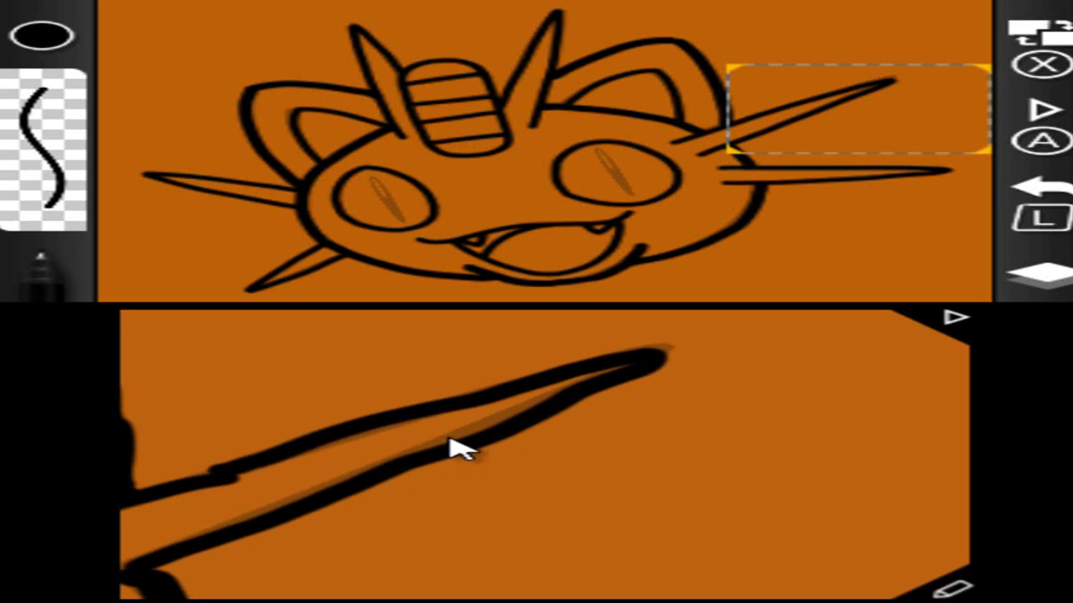
{"action": "left_click_drag", "start_coordinate": [455, 445], "coordinate": [517, 428]}
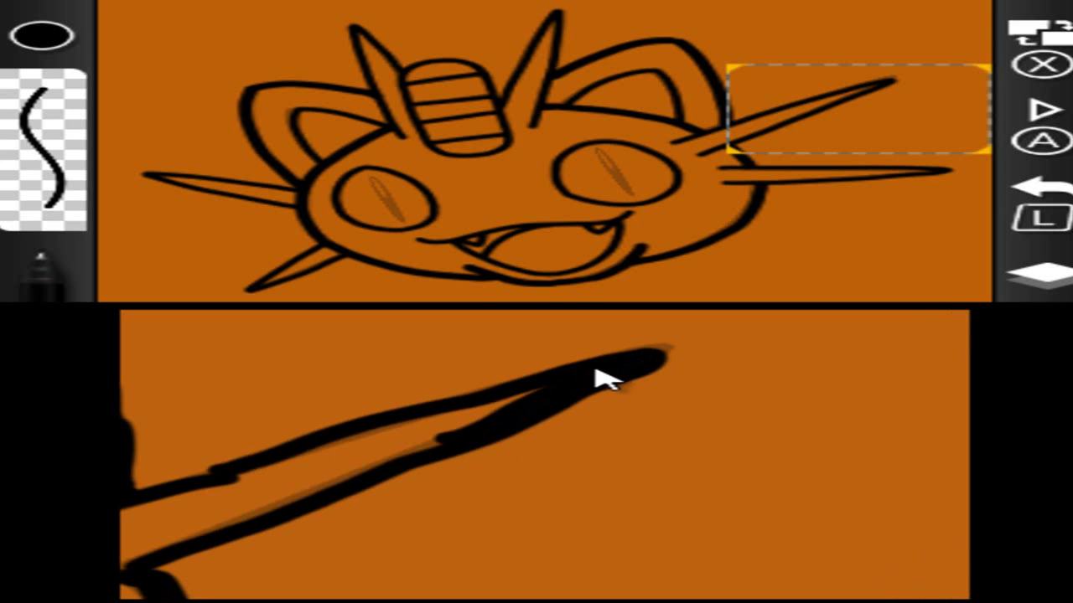
{"action": "key", "text": "l"}
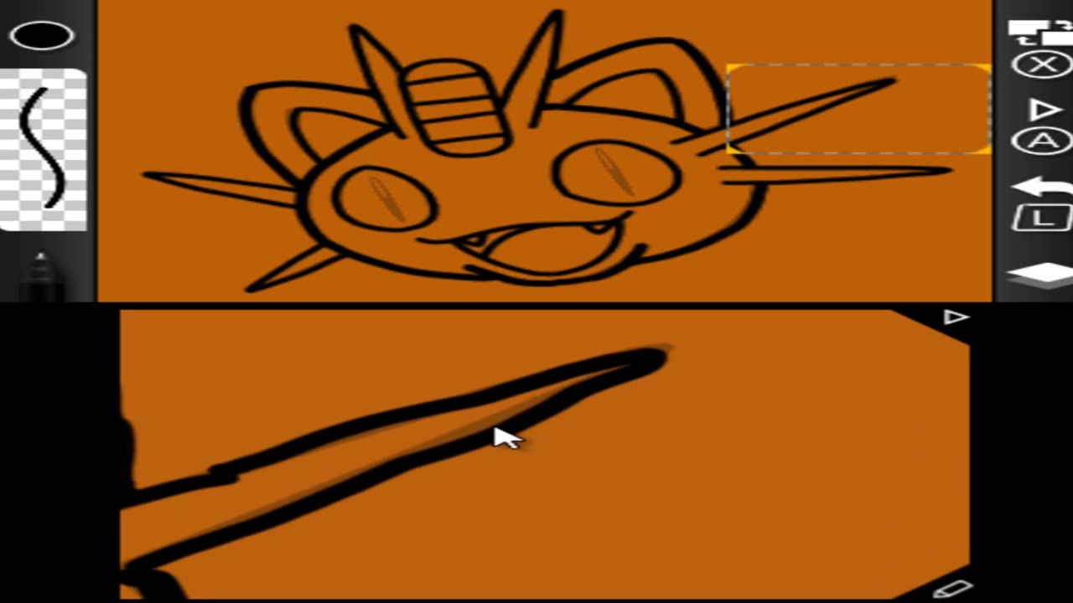
{"action": "left_click_drag", "start_coordinate": [472, 445], "coordinate": [528, 423]}
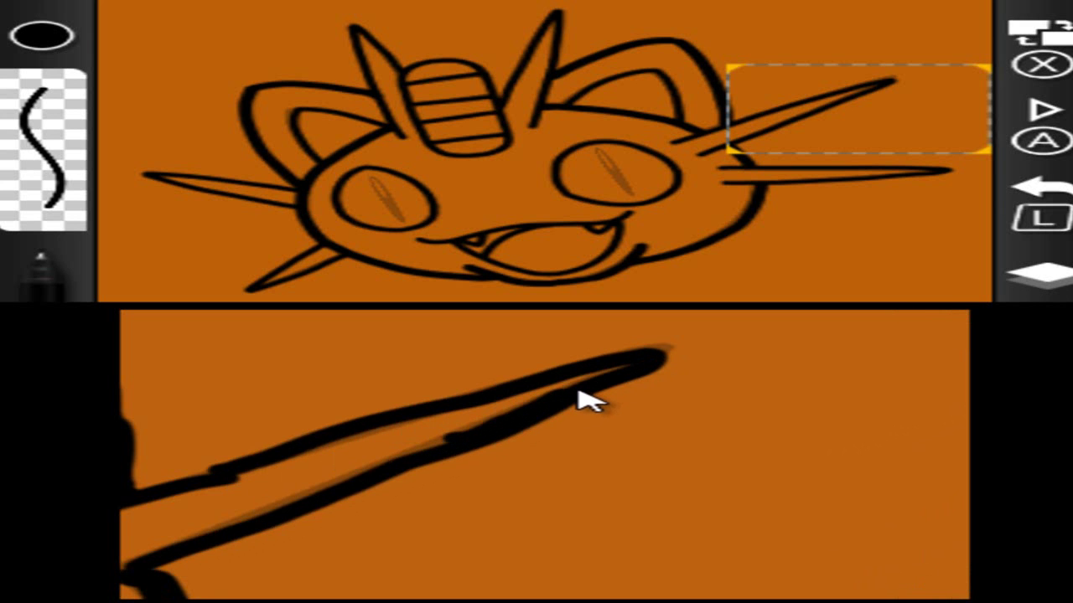
Extend the lower edge of the slanted right whisker past the head outline to its inner end
{"action": "key", "text": "Down"}
{"action": "key", "text": "Left"}
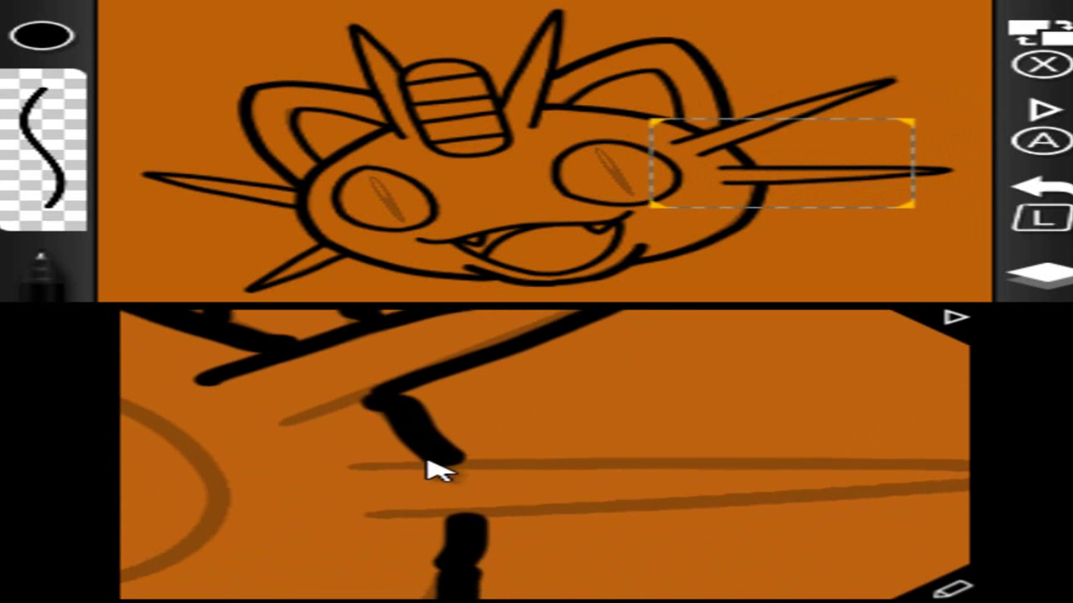
{"action": "mouse_move", "coordinate": [401, 388]}
{"action": "left_mouse_down"}
{"action": "mouse_move", "coordinate": [319, 412]}
{"action": "mouse_move", "coordinate": [357, 405]}
{"action": "left_mouse_up"}
{"action": "key", "text": "l"}
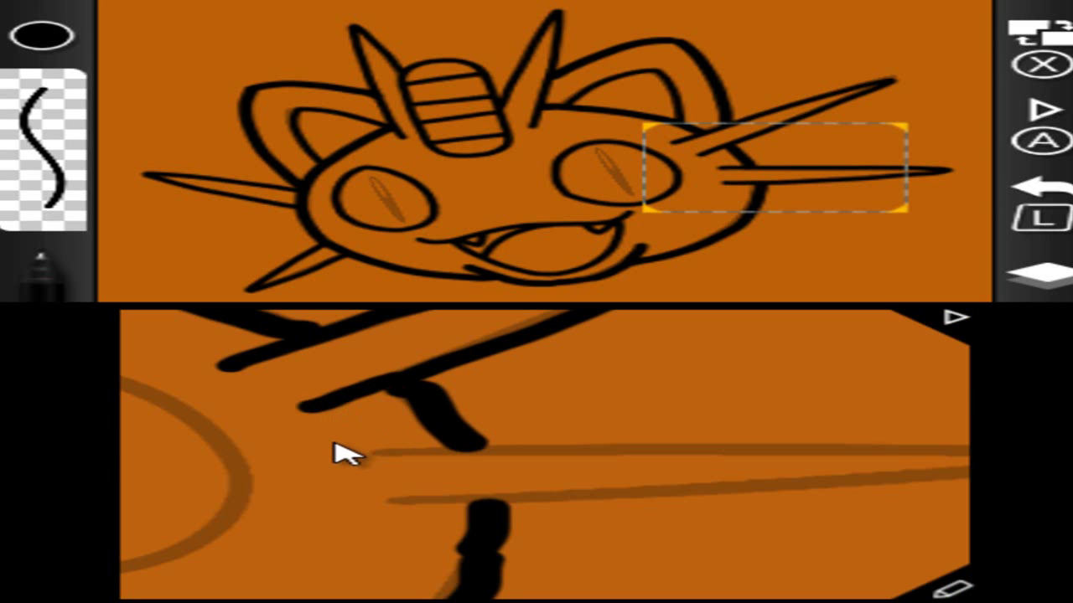
Trace the upper edge of the horizontal right whisker from its inner end out toward the tip
{"action": "key", "text": "Down"}
{"action": "key", "text": "Right"}
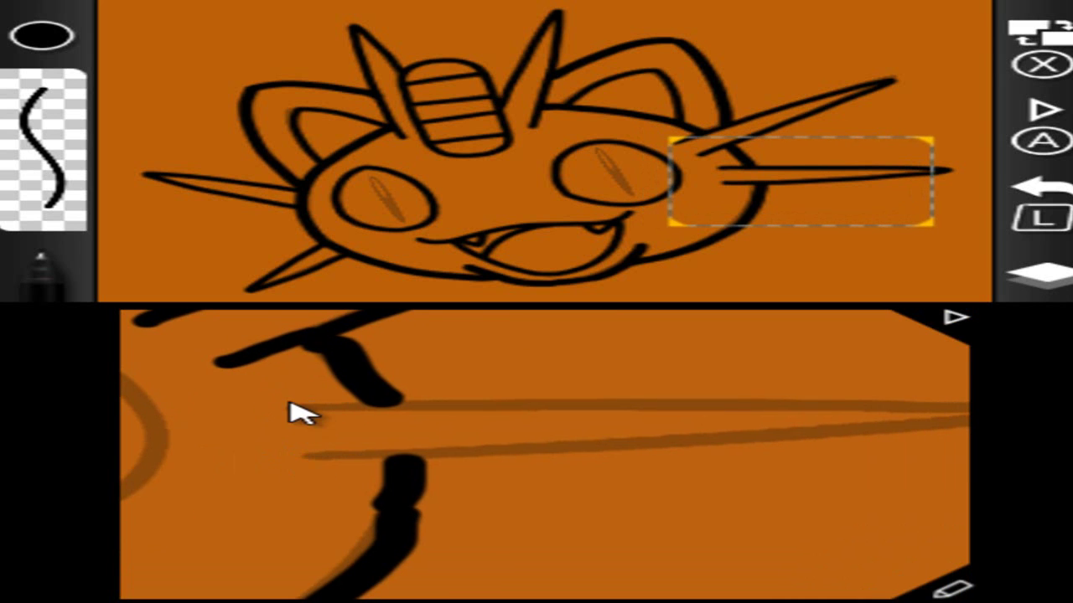
{"action": "left_click_drag", "start_coordinate": [280, 405], "coordinate": [342, 408]}
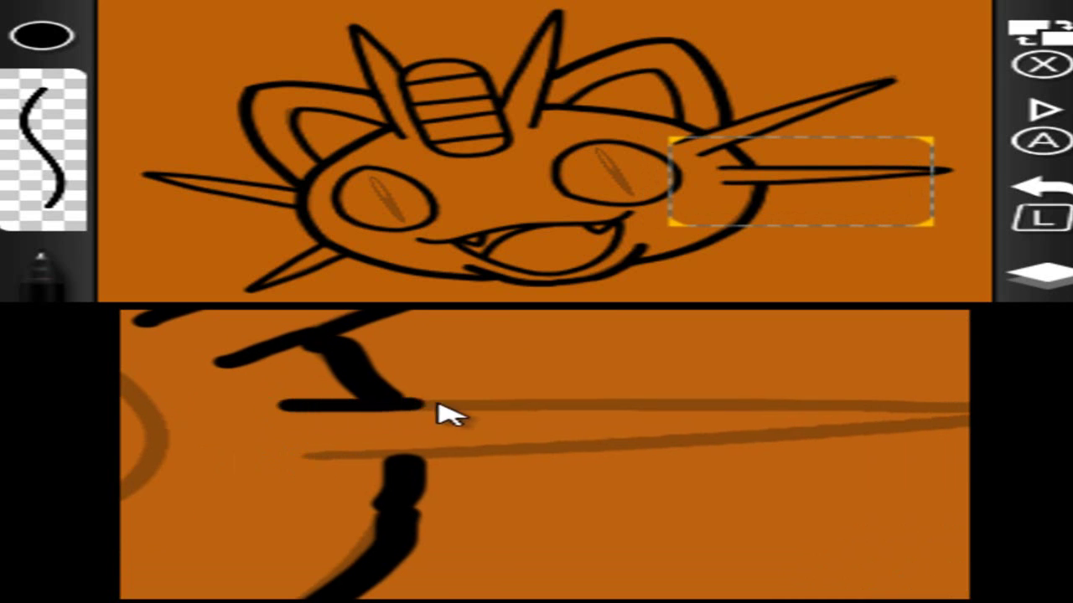
{"action": "left_click_drag", "start_coordinate": [597, 413], "coordinate": [695, 411]}
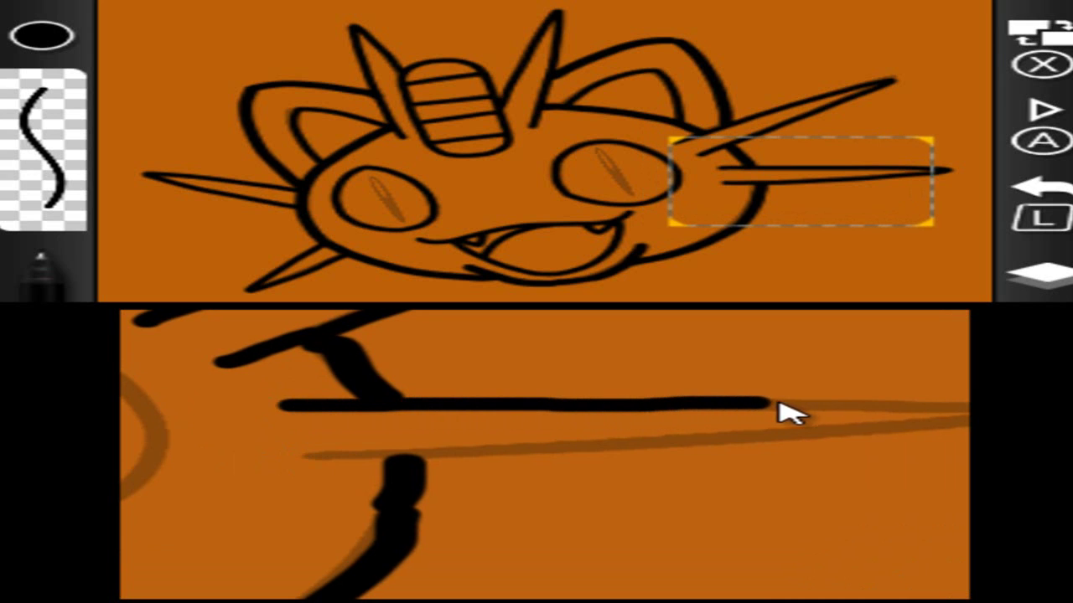
{"action": "key", "text": "Right"}
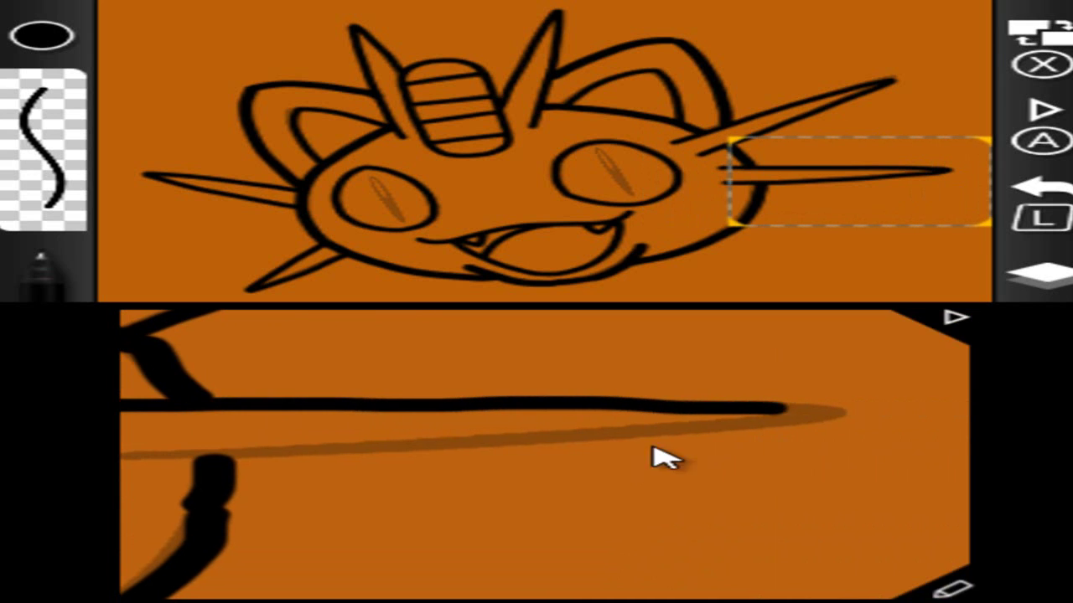
Trace around the tip of the horizontal right whisker and along its lower edge back to its inner end
{"action": "mouse_move", "coordinate": [779, 414]}
{"action": "left_mouse_down"}
{"action": "mouse_move", "coordinate": [820, 413]}
{"action": "mouse_move", "coordinate": [726, 432]}
{"action": "mouse_move", "coordinate": [343, 453]}
{"action": "left_mouse_up"}
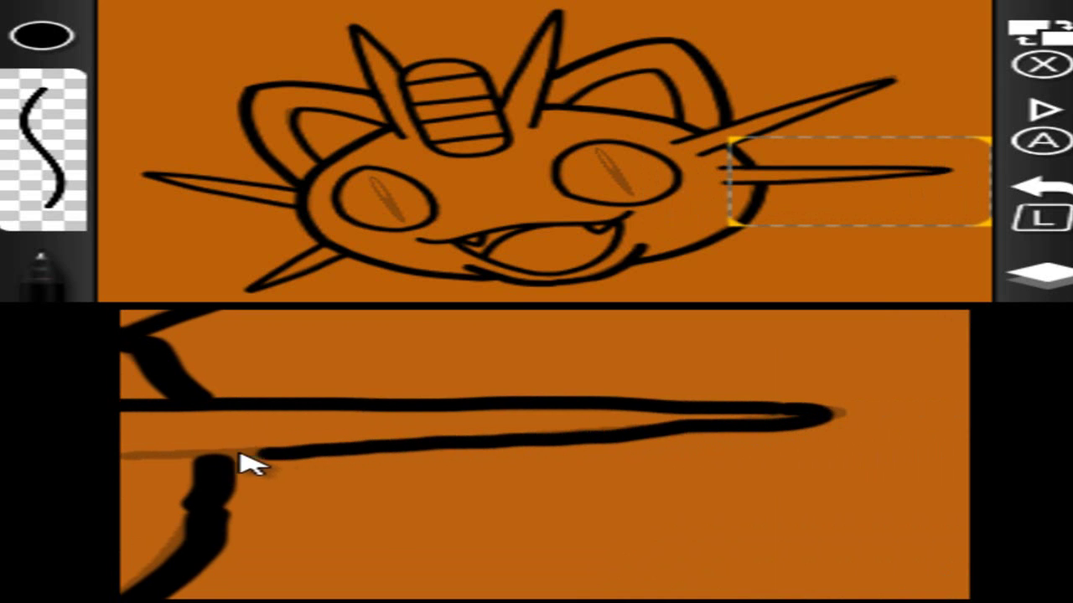
{"action": "key", "text": "Left"}
{"action": "left_click_drag", "start_coordinate": [275, 456], "coordinate": [380, 454]}
Trace both edges of the lower left whisker from its tip to the head outline
{"action": "key", "text": "Down"}
{"action": "key", "text": "Left"}
{"action": "key", "text": "Down"}
{"action": "key", "text": "Left"}
{"action": "key", "text": "Down"}
{"action": "mouse_move", "coordinate": [334, 557]}
{"action": "left_mouse_down"}
{"action": "mouse_move", "coordinate": [394, 513]}
{"action": "mouse_move", "coordinate": [569, 429]}
{"action": "left_mouse_up"}
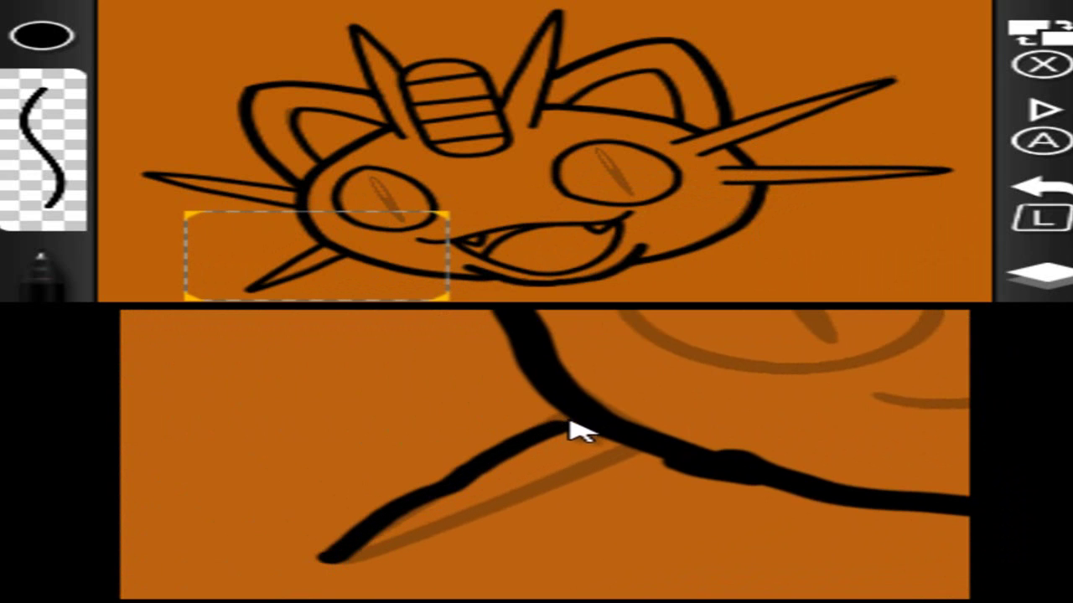
{"action": "mouse_move", "coordinate": [366, 558]}
{"action": "left_mouse_down"}
{"action": "mouse_move", "coordinate": [500, 504]}
{"action": "mouse_move", "coordinate": [577, 489]}
{"action": "mouse_move", "coordinate": [628, 458]}
{"action": "left_mouse_up"}
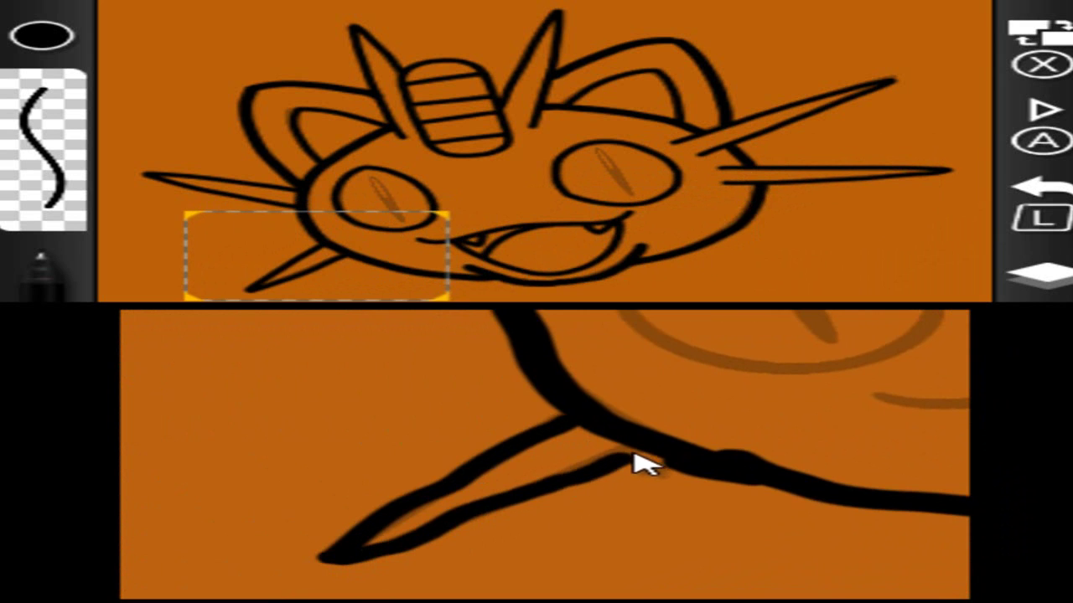
Trace the upper and lower edges of the upper left side whisker between the head outline and its tip
{"action": "key", "text": "Up"}
{"action": "key", "text": "Left"}
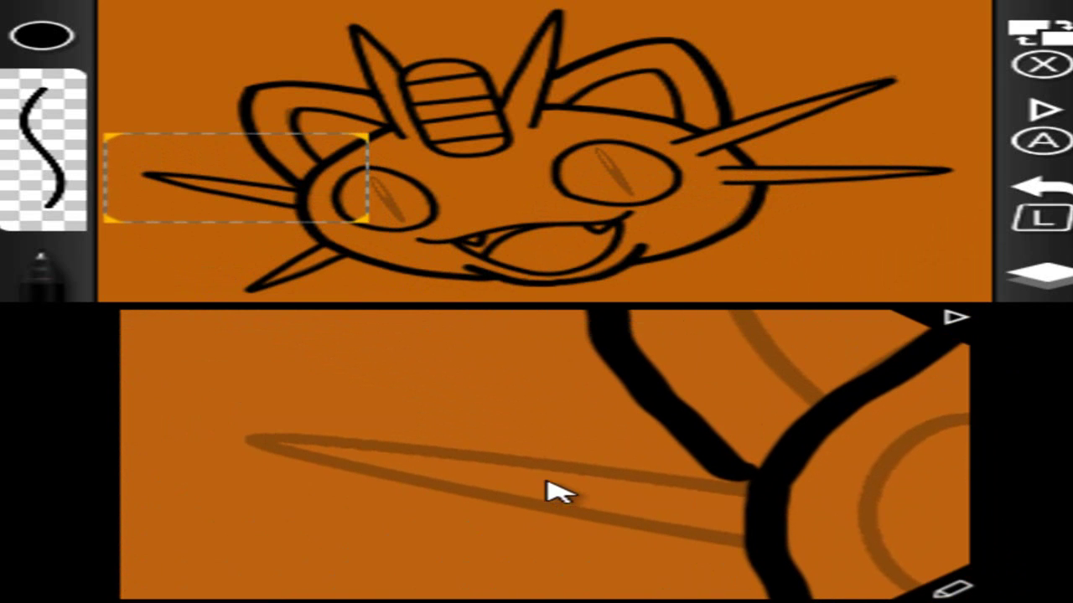
{"action": "mouse_move", "coordinate": [748, 495]}
{"action": "left_mouse_down"}
{"action": "mouse_move", "coordinate": [443, 452]}
{"action": "mouse_move", "coordinate": [255, 442]}
{"action": "left_mouse_up"}
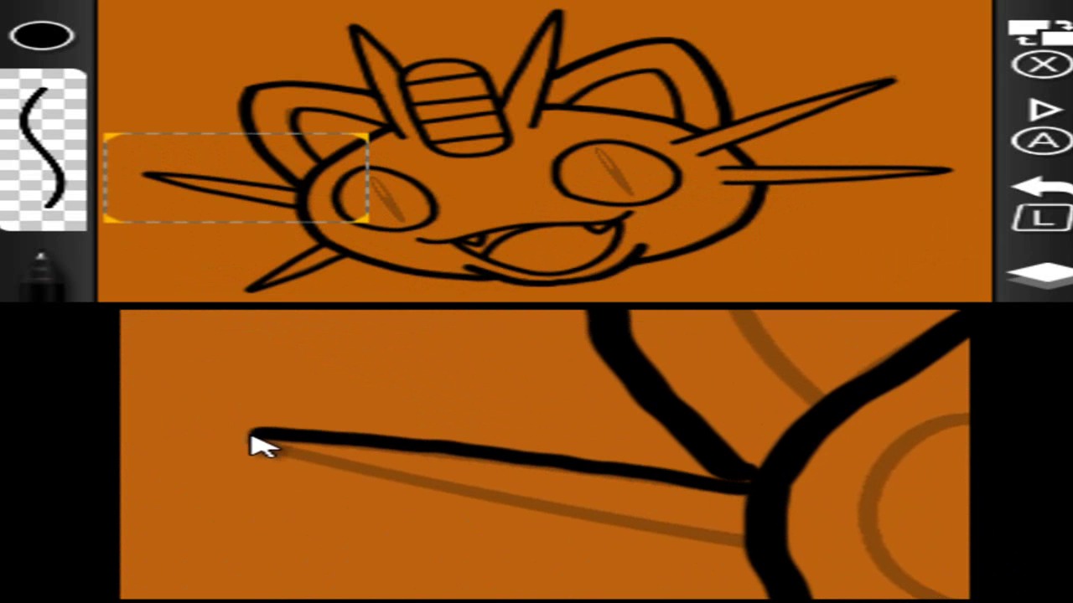
{"action": "left_click_drag", "start_coordinate": [364, 468], "coordinate": [727, 534]}
Trace the inner outline of the left ear from the head up and across to the ear's right corner
{"action": "key", "text": "Right"}
{"action": "key", "text": "Up"}
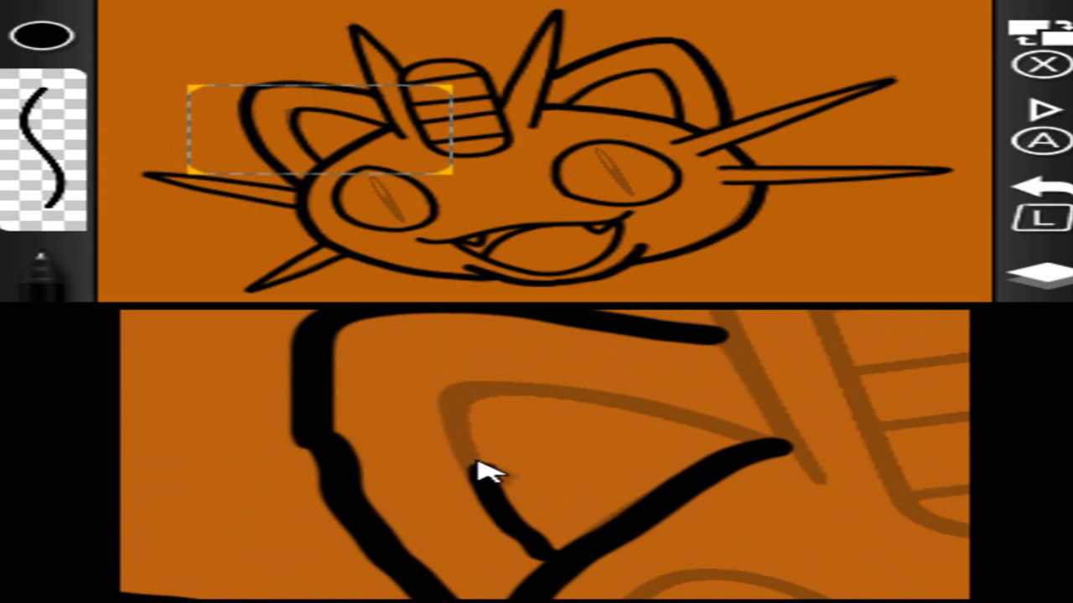
{"action": "mouse_move", "coordinate": [465, 415]}
{"action": "left_mouse_down"}
{"action": "mouse_move", "coordinate": [503, 391]}
{"action": "mouse_move", "coordinate": [725, 427]}
{"action": "left_mouse_up"}
Trace the left edge of the left upright whisker from its base up past the ear outline
{"action": "key", "text": "Right"}
{"action": "key", "text": "Up"}
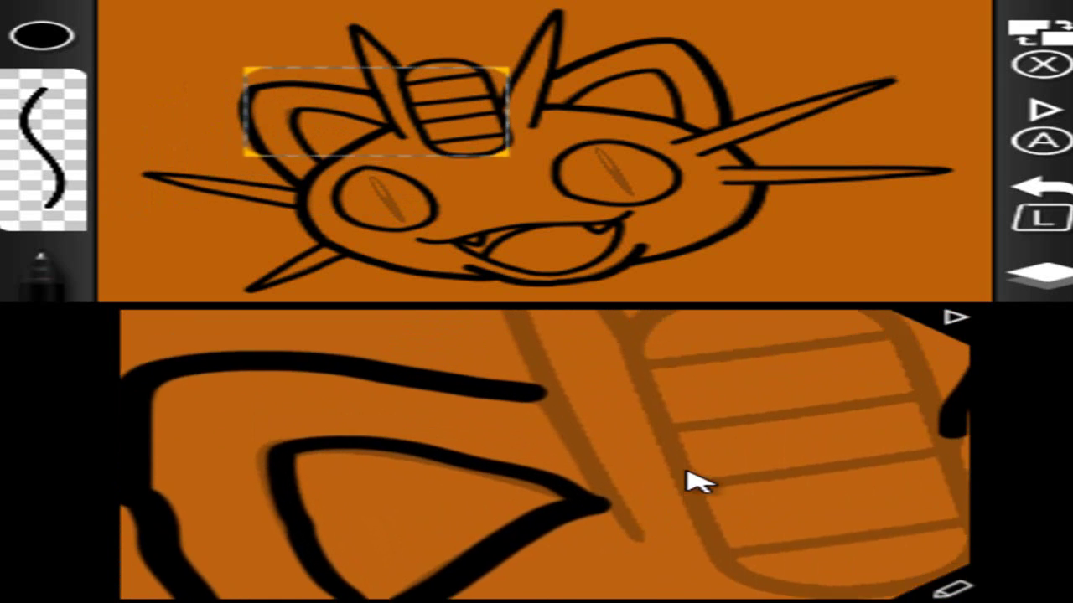
{"action": "key", "text": "Down"}
{"action": "mouse_move", "coordinate": [627, 542]}
{"action": "left_mouse_down"}
{"action": "mouse_move", "coordinate": [635, 534]}
{"action": "mouse_move", "coordinate": [625, 513]}
{"action": "left_mouse_up"}
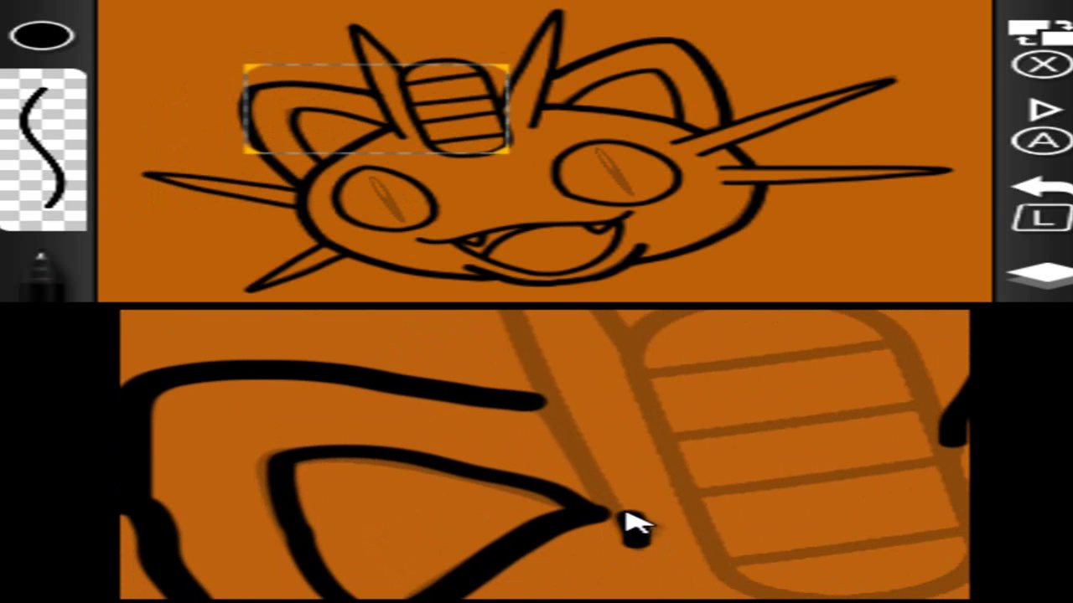
{"action": "key", "text": "l"}
{"action": "left_click_drag", "start_coordinate": [639, 558], "coordinate": [641, 545]}
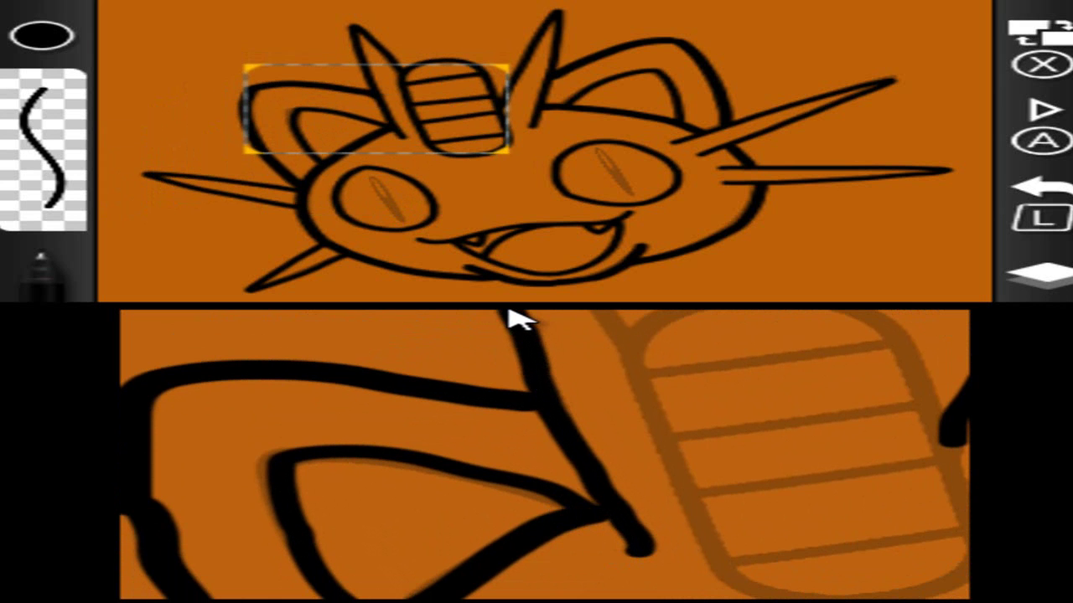
Trace the left upright whisker's right edge from the coin up over the tip and down to the existing left edge
{"action": "key", "text": "Left"}
{"action": "key", "text": "Up"}
{"action": "key", "text": "Right"}
{"action": "key", "text": "Up"}
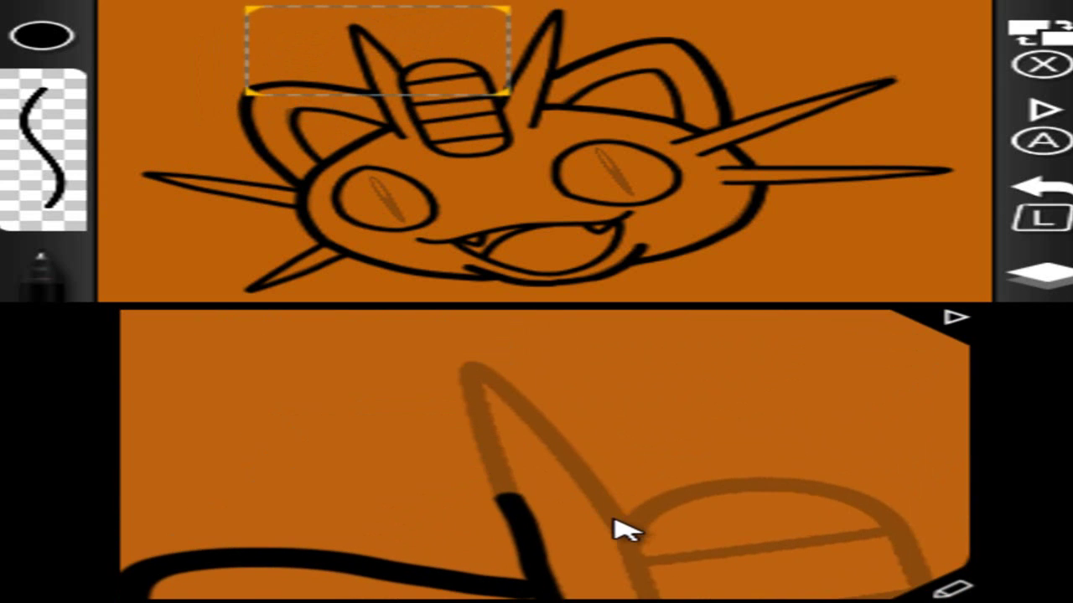
{"action": "left_click_drag", "start_coordinate": [618, 522], "coordinate": [587, 493]}
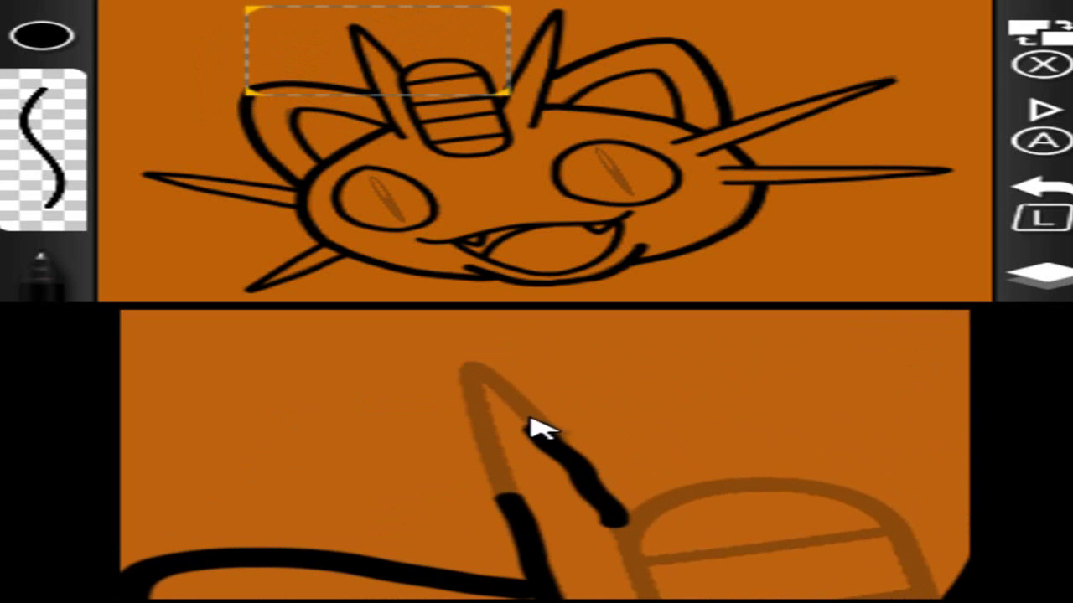
{"action": "left_click_drag", "start_coordinate": [466, 392], "coordinate": [491, 472]}
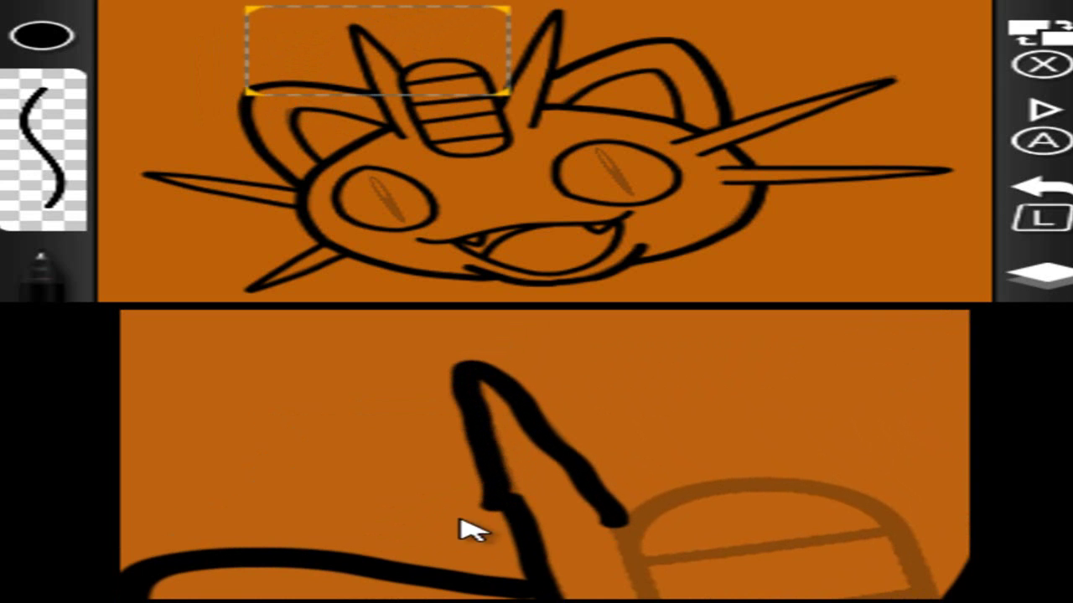
Trace the forehead coin's lower right side, rounded bottom and lowest stripe
{"action": "key", "text": "Right"}
{"action": "key", "text": "Down"}
{"action": "key", "text": "Left"}
{"action": "key", "text": "Down"}
{"action": "key", "text": "Right"}
{"action": "key", "text": "Down"}
{"action": "mouse_move", "coordinate": [630, 413]}
{"action": "left_mouse_down"}
{"action": "mouse_move", "coordinate": [656, 539]}
{"action": "mouse_move", "coordinate": [598, 562]}
{"action": "mouse_move", "coordinate": [441, 570]}
{"action": "left_mouse_up"}
{"action": "left_click_drag", "start_coordinate": [441, 524], "coordinate": [662, 496]}
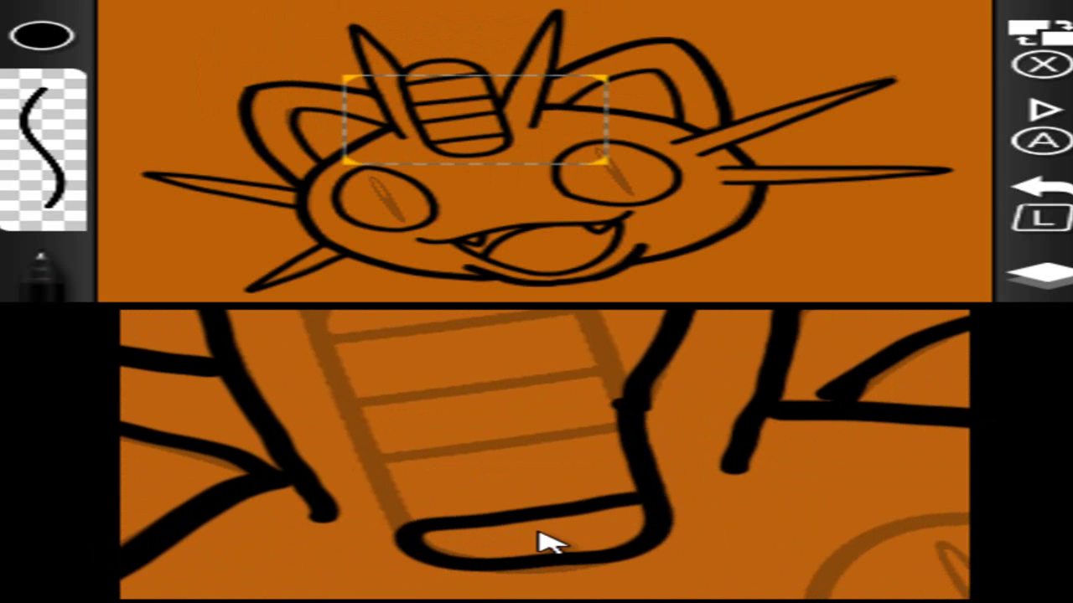
Trace the forehead coin's left side, rounded top and upper right side to close its outline
{"action": "key", "text": "Left"}
{"action": "key", "text": "Up"}
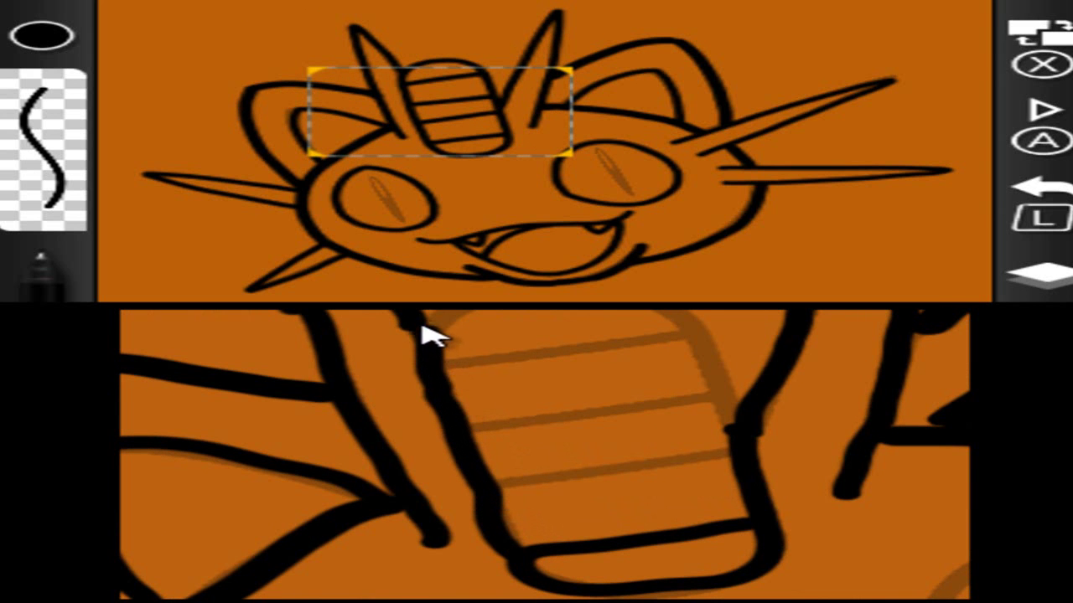
{"action": "key", "text": "Up"}
{"action": "key", "text": "Right"}
{"action": "mouse_move", "coordinate": [359, 424]}
{"action": "left_mouse_down"}
{"action": "mouse_move", "coordinate": [395, 405]}
{"action": "mouse_move", "coordinate": [581, 410]}
{"action": "left_mouse_up"}
{"action": "left_click_drag", "start_coordinate": [608, 453], "coordinate": [633, 490]}
Trace the three remaining stripes across the forehead coin
{"action": "key", "text": "Down"}
{"action": "left_click_drag", "start_coordinate": [428, 519], "coordinate": [637, 492]}
{"action": "key", "text": "Up"}
{"action": "left_click_drag", "start_coordinate": [390, 533], "coordinate": [631, 503]}
{"action": "key", "text": "Up"}
{"action": "left_click_drag", "start_coordinate": [369, 503], "coordinate": [604, 474]}
Trace the full oval outline of the right eye
{"action": "key", "text": "Down"}
{"action": "key", "text": "Right"}
{"action": "key", "text": "Right"}
{"action": "key", "text": "Up"}
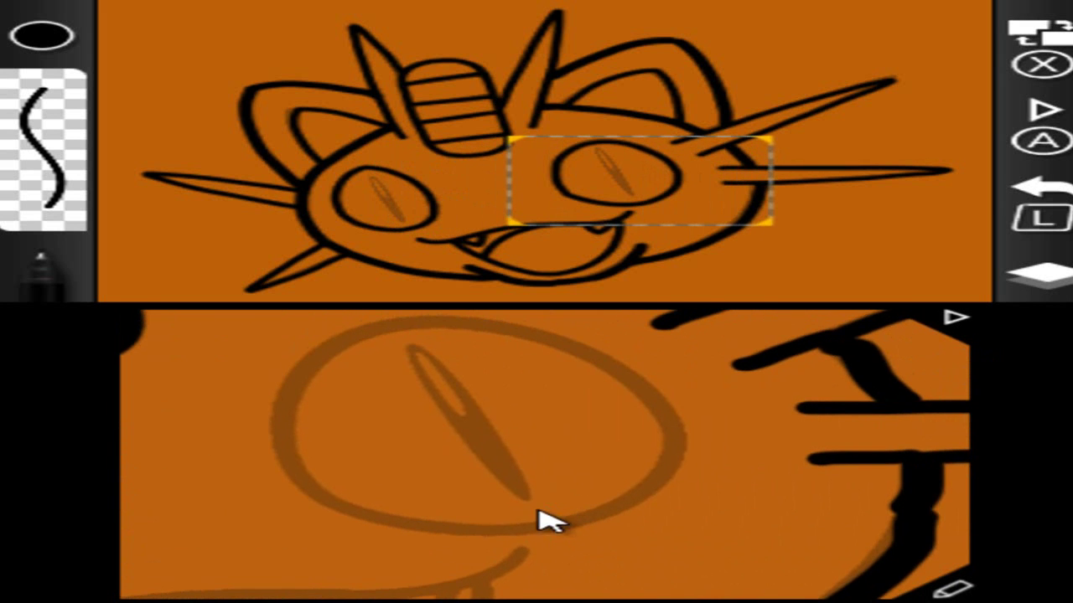
{"action": "mouse_move", "coordinate": [451, 528]}
{"action": "left_mouse_down"}
{"action": "mouse_move", "coordinate": [606, 508]}
{"action": "mouse_move", "coordinate": [647, 486]}
{"action": "left_mouse_up"}
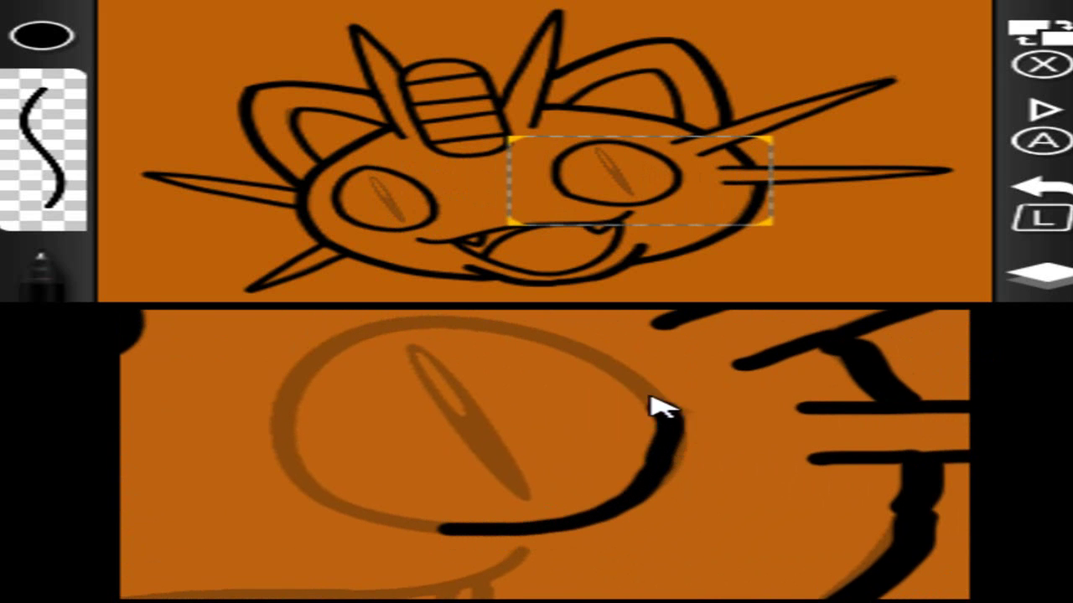
{"action": "mouse_move", "coordinate": [559, 340]}
{"action": "left_mouse_down"}
{"action": "mouse_move", "coordinate": [412, 318]}
{"action": "mouse_move", "coordinate": [352, 333]}
{"action": "mouse_move", "coordinate": [305, 364]}
{"action": "mouse_move", "coordinate": [282, 412]}
{"action": "mouse_move", "coordinate": [309, 495]}
{"action": "mouse_move", "coordinate": [367, 522]}
{"action": "mouse_move", "coordinate": [463, 539]}
{"action": "left_mouse_up"}
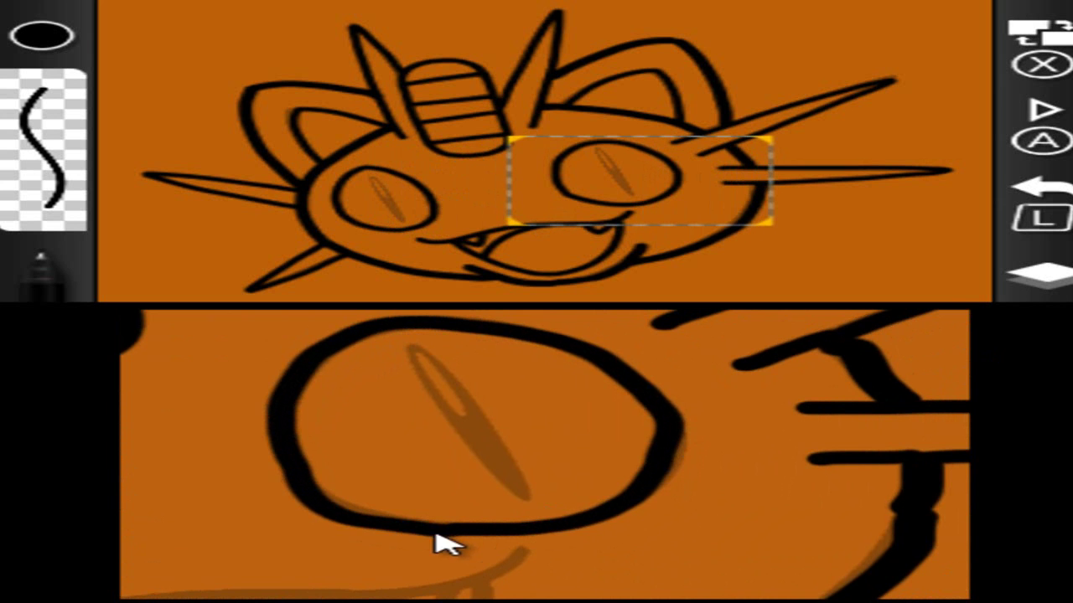
Trace the full oval outline of the left eye
{"action": "key", "text": "Left"}
{"action": "key", "text": "Down"}
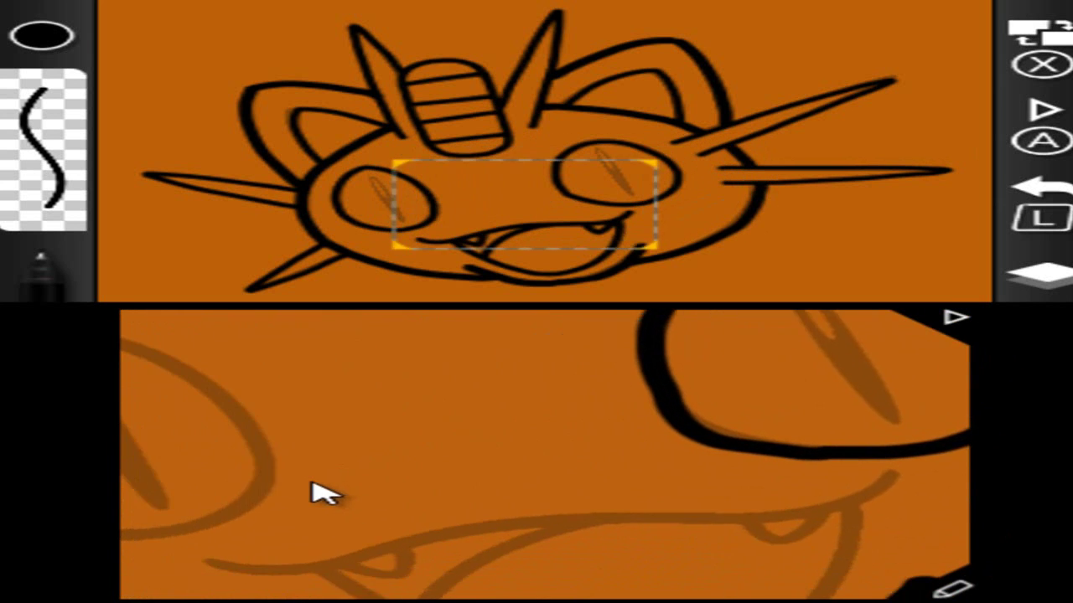
{"action": "key", "text": "Up"}
{"action": "mouse_move", "coordinate": [402, 542]}
{"action": "left_mouse_down"}
{"action": "mouse_move", "coordinate": [583, 513]}
{"action": "mouse_move", "coordinate": [589, 484]}
{"action": "left_mouse_up"}
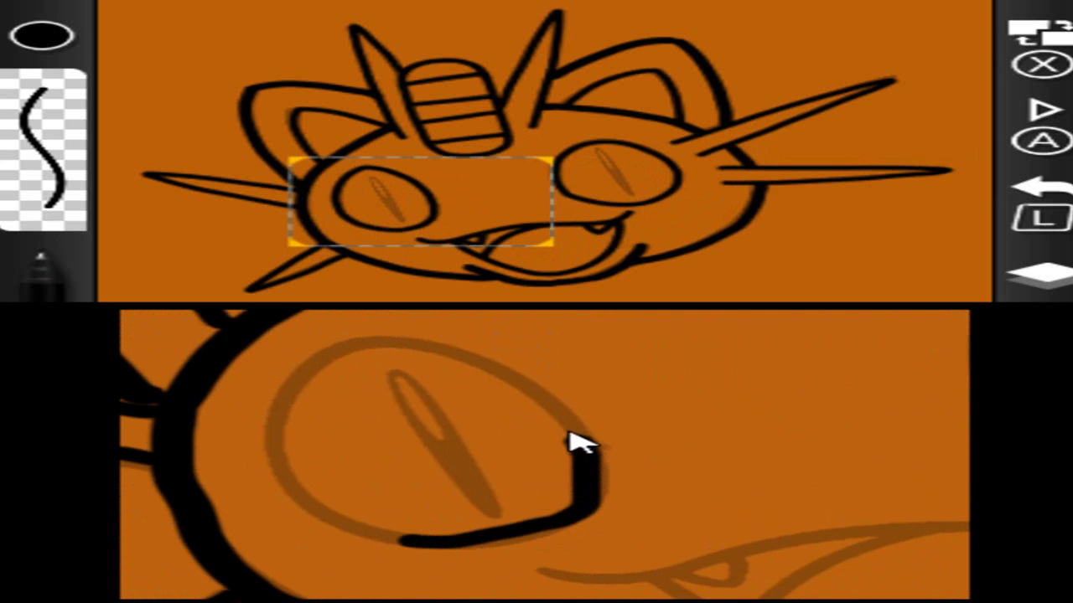
{"action": "mouse_move", "coordinate": [497, 366]}
{"action": "left_mouse_down"}
{"action": "mouse_move", "coordinate": [357, 347]}
{"action": "mouse_move", "coordinate": [309, 364]}
{"action": "mouse_move", "coordinate": [289, 414]}
{"action": "mouse_move", "coordinate": [296, 474]}
{"action": "mouse_move", "coordinate": [328, 510]}
{"action": "left_mouse_up"}
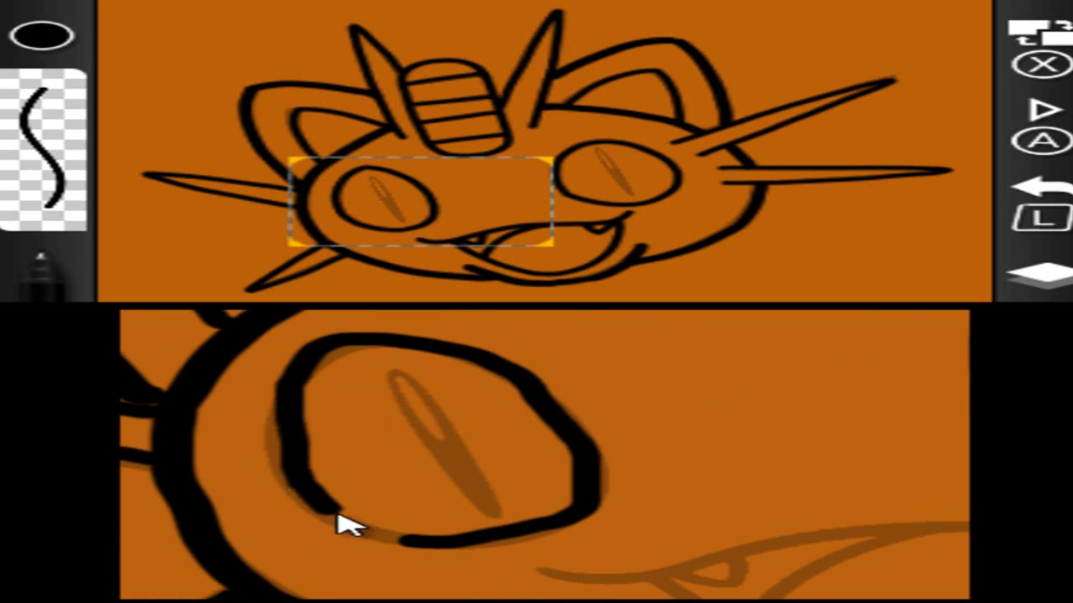
{"action": "left_click_drag", "start_coordinate": [433, 539], "coordinate": [437, 534]}
Draw a small closed oval in the middle of the right eye
{"action": "key", "text": "Right"}
{"action": "key", "text": "Down"}
{"action": "key", "text": "Up"}
{"action": "key", "text": "Up"}
{"action": "key", "text": "Right"}
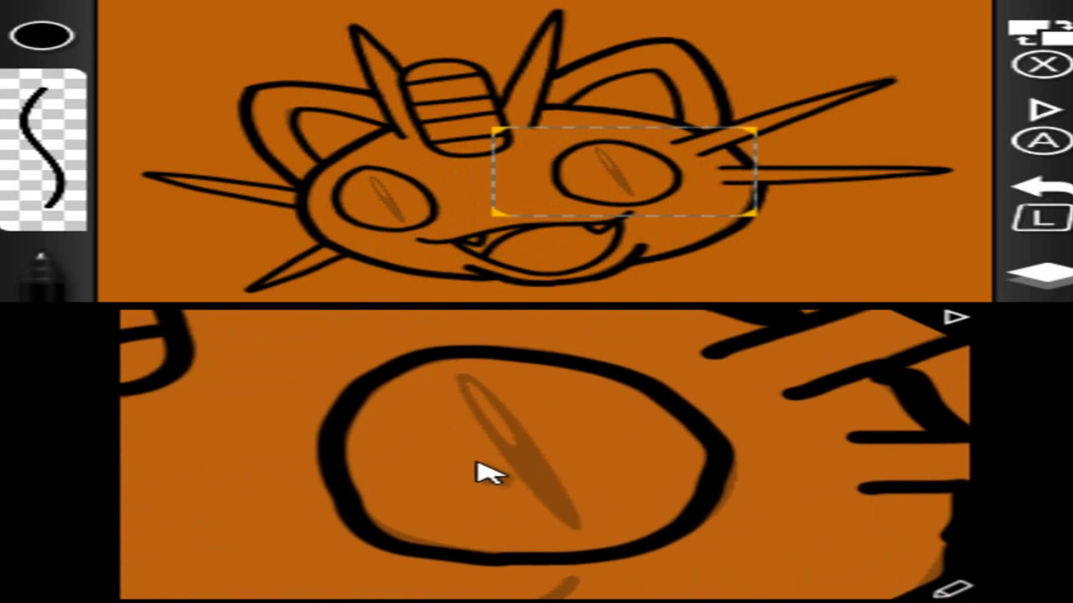
{"action": "mouse_move", "coordinate": [451, 447]}
{"action": "left_mouse_down"}
{"action": "mouse_move", "coordinate": [560, 435]}
{"action": "mouse_move", "coordinate": [582, 486]}
{"action": "mouse_move", "coordinate": [460, 496]}
{"action": "left_mouse_up"}
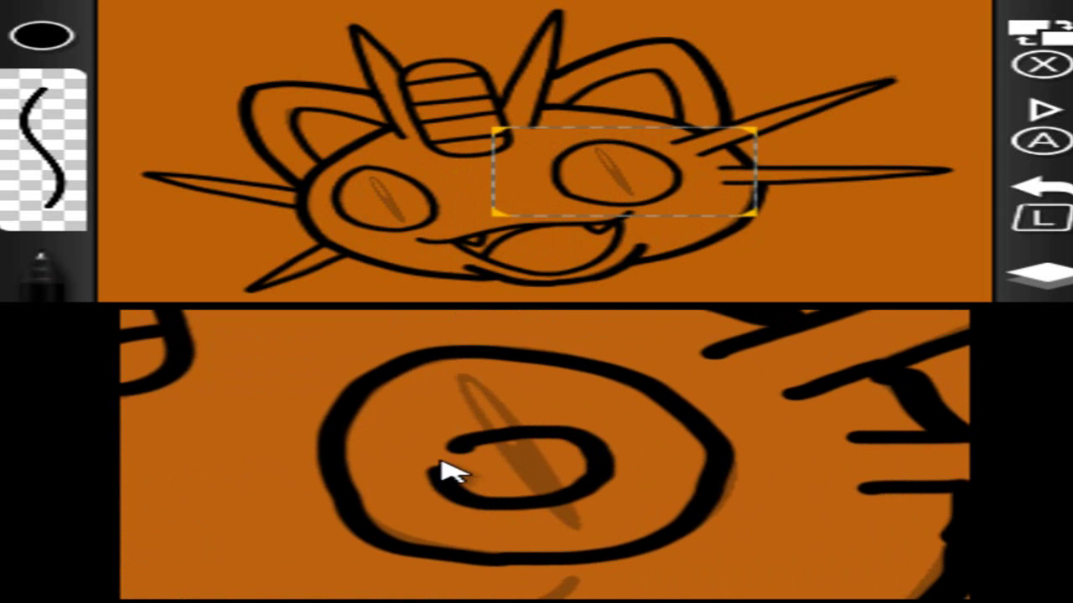
Draw a small closed oval in the middle of the left eye and add a pupil dot inside it
{"action": "key", "text": "Left"}
{"action": "key", "text": "Down"}
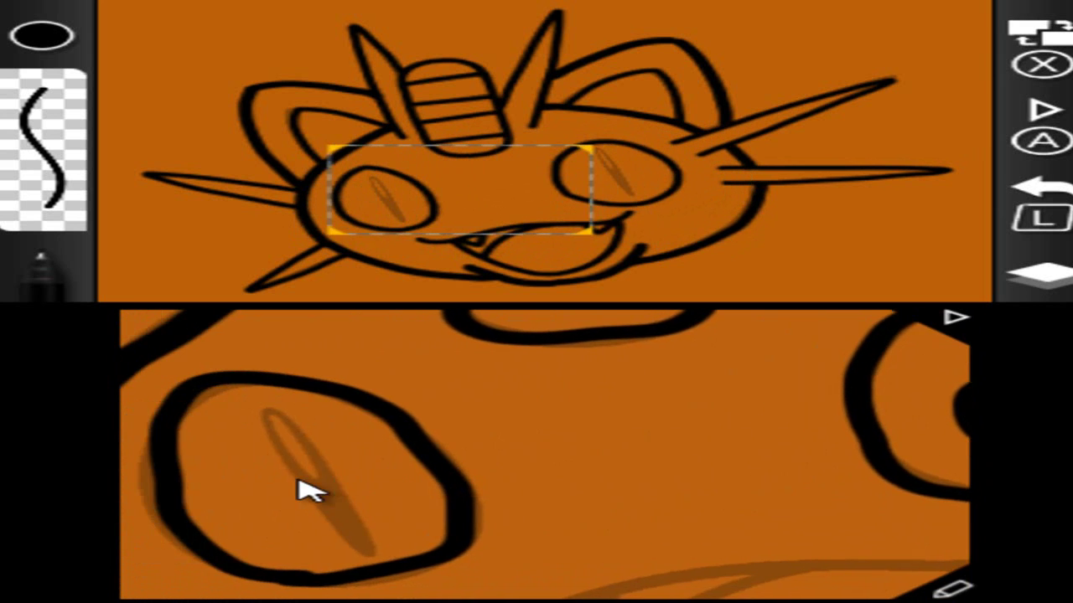
{"action": "left_click_drag", "start_coordinate": [275, 495], "coordinate": [334, 476]}
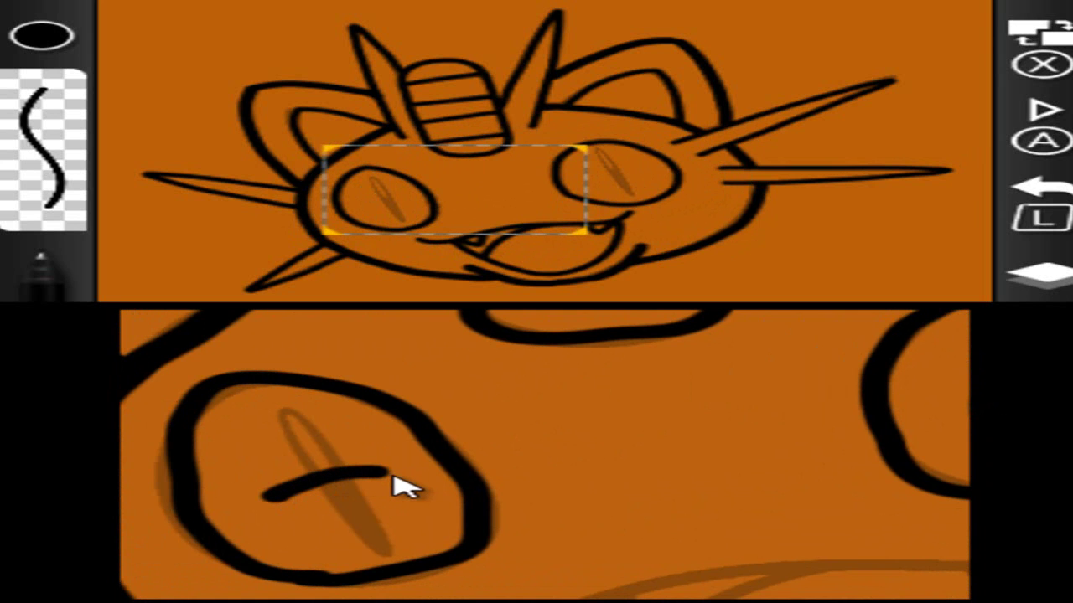
{"action": "left_click_drag", "start_coordinate": [399, 507], "coordinate": [270, 521]}
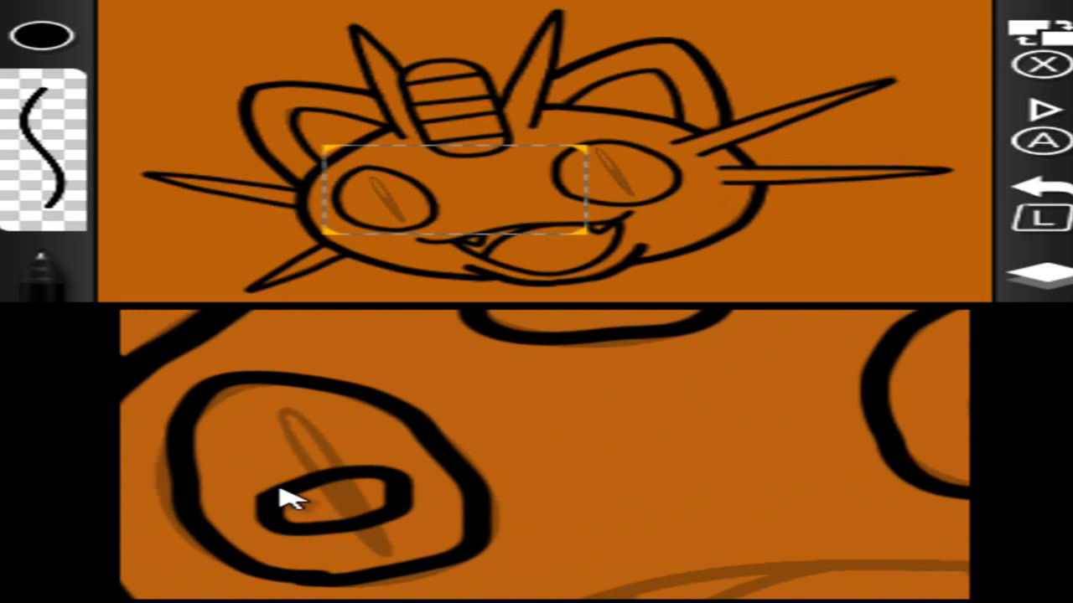
{"action": "left_click", "coordinate": [331, 497]}
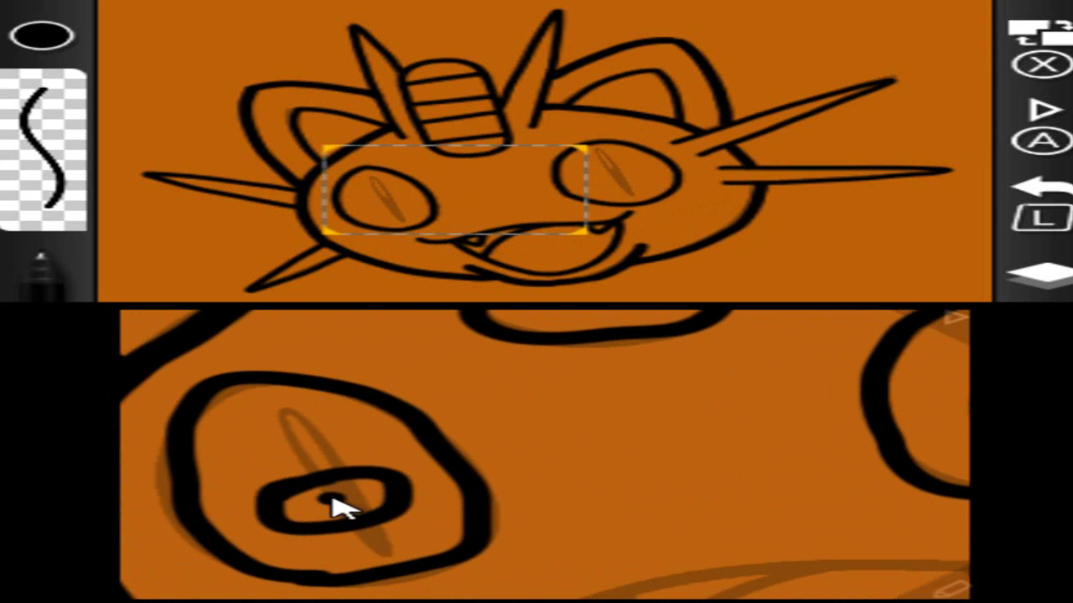
Add a solid pupil dot inside the right eye's inner oval
{"action": "key", "text": "Right"}
{"action": "key", "text": "Right"}
{"action": "key", "text": "Up"}
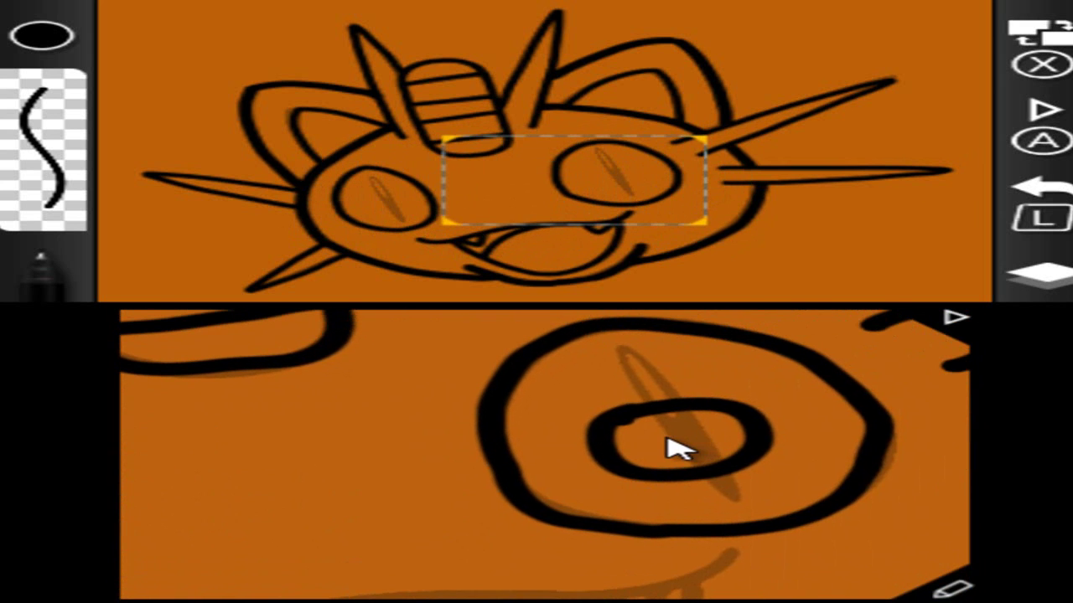
{"action": "left_click", "coordinate": [686, 434]}
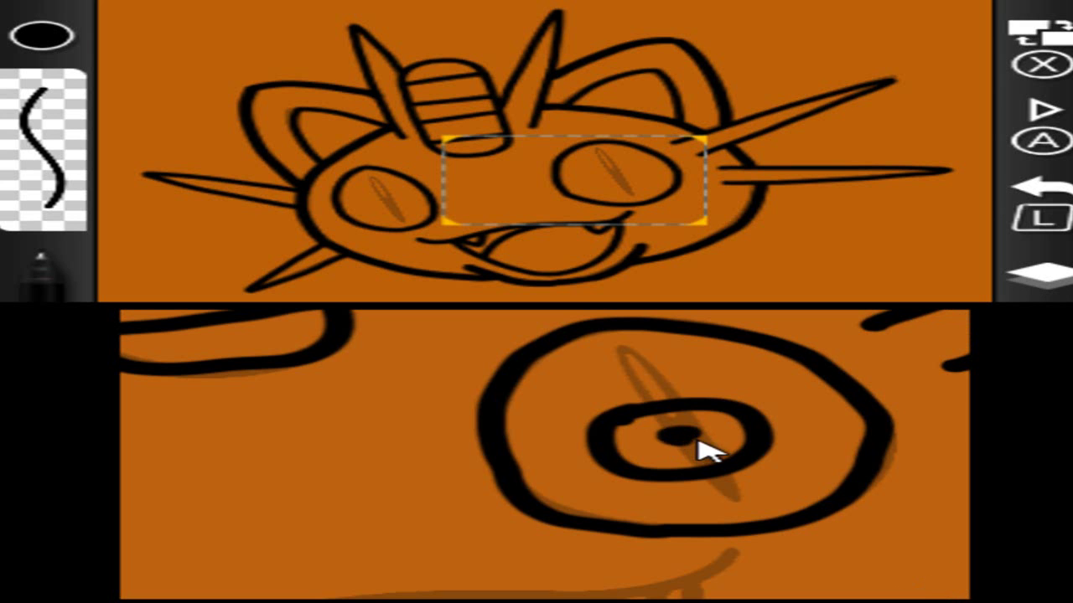
Trace the mouth's upper line from corner to corner and close the mouth with an angular lower edge
{"action": "key", "text": "Down"}
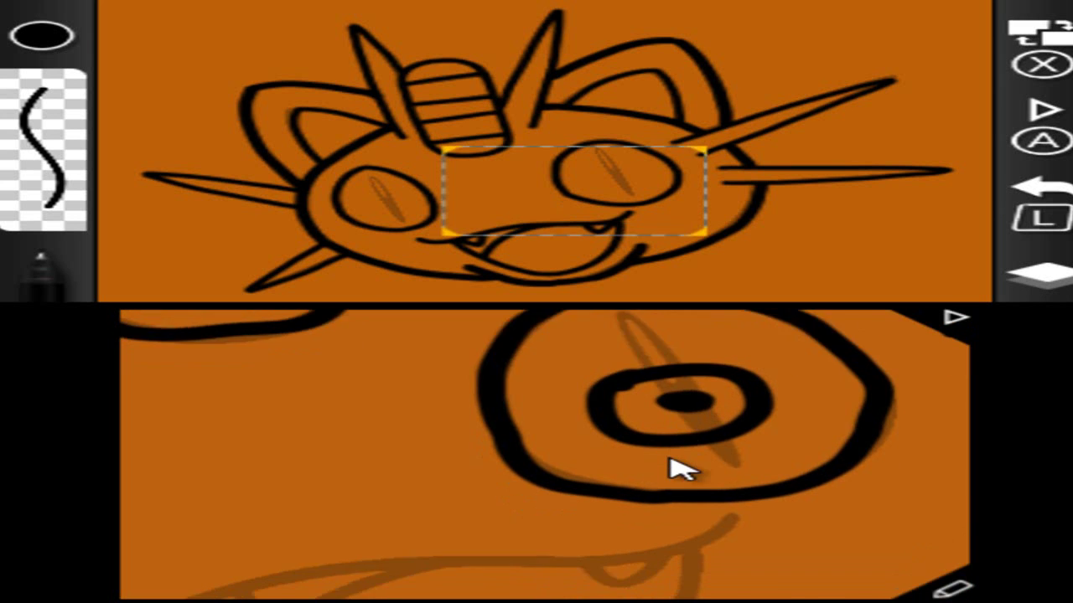
{"action": "key", "text": "Left"}
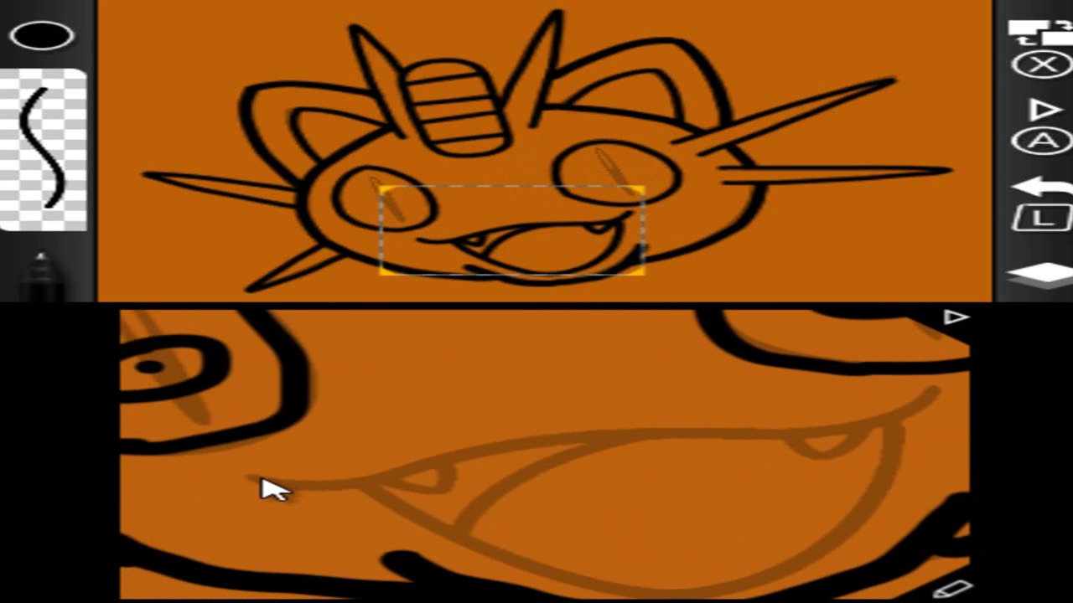
{"action": "mouse_move", "coordinate": [243, 479]}
{"action": "left_mouse_down"}
{"action": "mouse_move", "coordinate": [388, 473]}
{"action": "mouse_move", "coordinate": [462, 450]}
{"action": "mouse_move", "coordinate": [571, 437]}
{"action": "mouse_move", "coordinate": [826, 433]}
{"action": "mouse_move", "coordinate": [877, 427]}
{"action": "mouse_move", "coordinate": [948, 393]}
{"action": "left_mouse_up"}
{"action": "key", "text": "Down"}
{"action": "mouse_move", "coordinate": [374, 414]}
{"action": "left_mouse_down"}
{"action": "mouse_move", "coordinate": [485, 459]}
{"action": "mouse_move", "coordinate": [559, 515]}
{"action": "mouse_move", "coordinate": [822, 496]}
{"action": "mouse_move", "coordinate": [843, 426]}
{"action": "mouse_move", "coordinate": [878, 375]}
{"action": "left_mouse_up"}
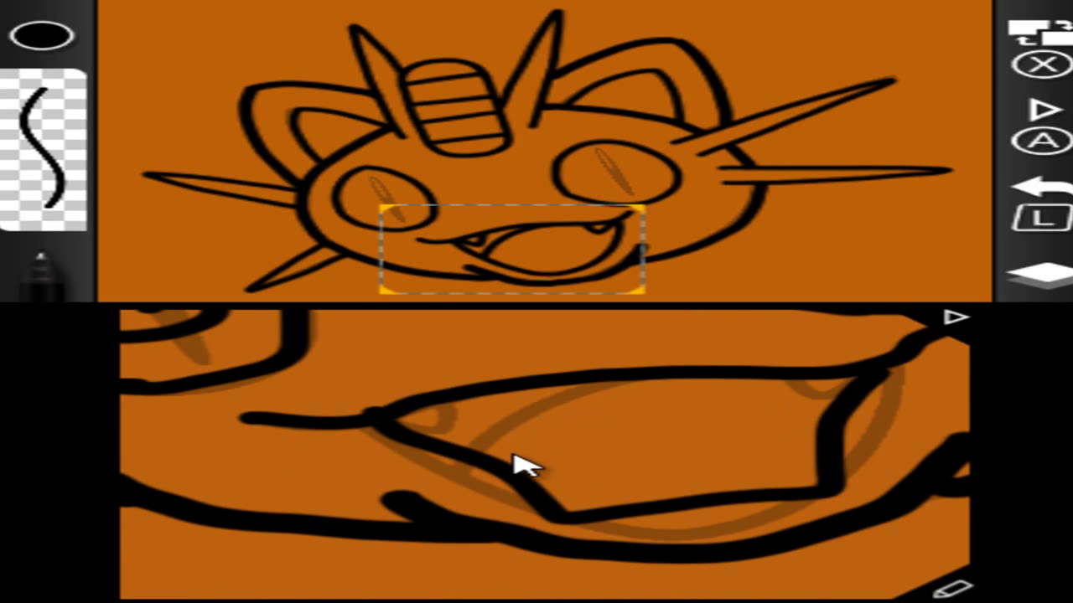
Draw one line across the mouth and three vertical lines through it to form two rows of teeth
{"action": "left_click_drag", "start_coordinate": [517, 469], "coordinate": [789, 436]}
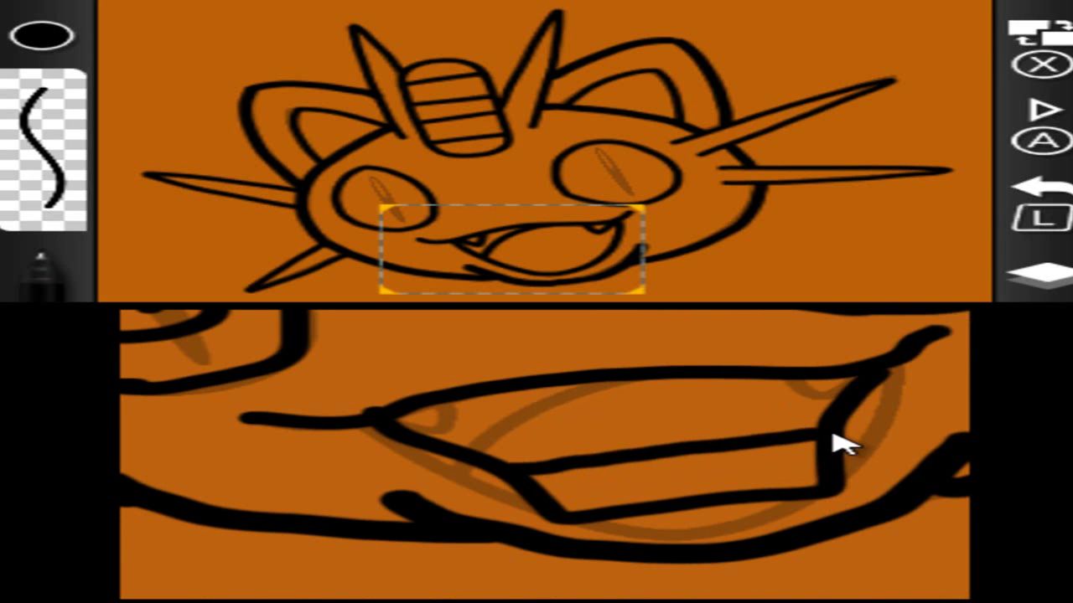
{"action": "left_click_drag", "start_coordinate": [705, 377], "coordinate": [712, 486]}
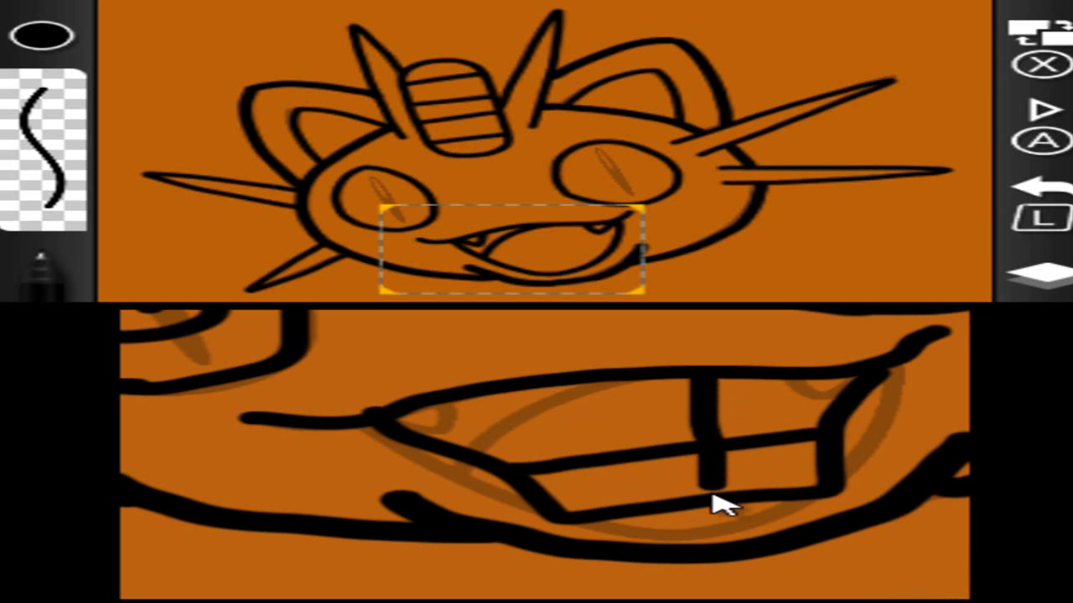
{"action": "left_click_drag", "start_coordinate": [597, 377], "coordinate": [618, 471]}
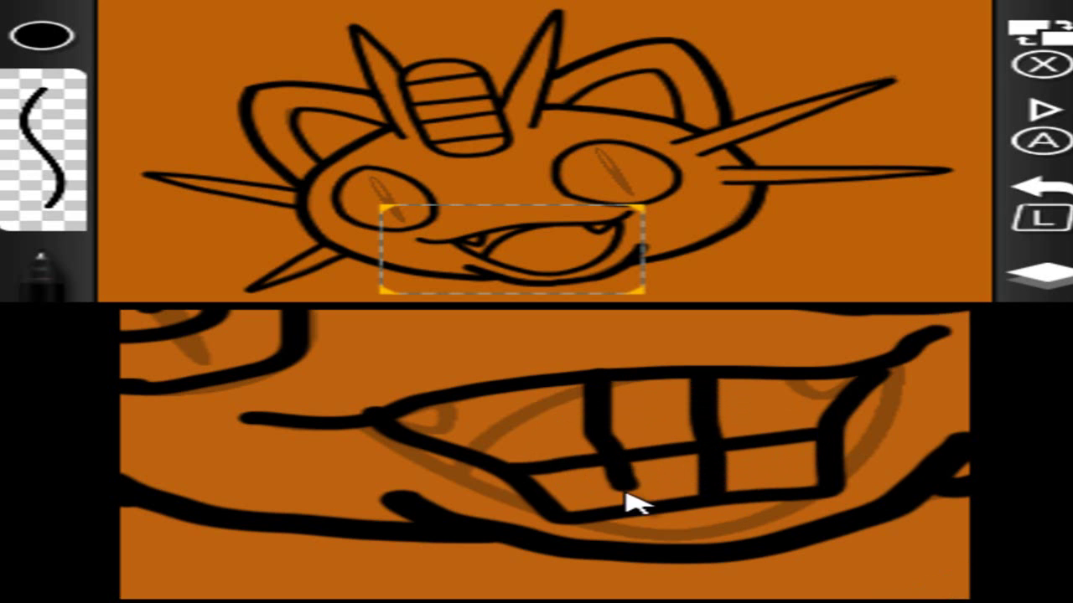
{"action": "left_click_drag", "start_coordinate": [486, 388], "coordinate": [547, 492]}
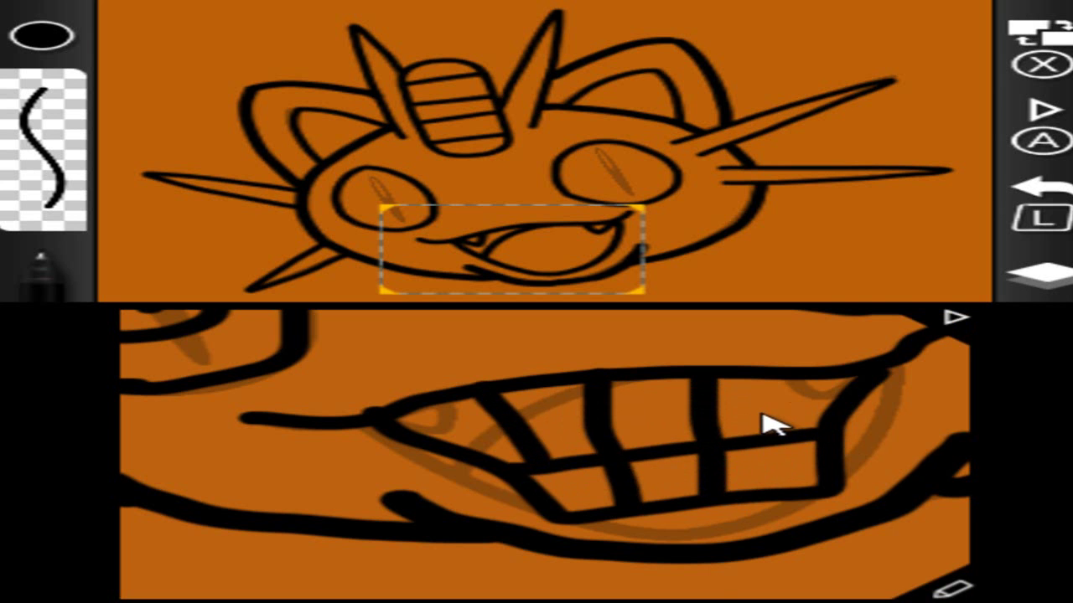
Finish the outline stage and continue to the base colours stage of the lesson
{"action": "key", "text": "Right"}
{"action": "key", "text": "Up"}
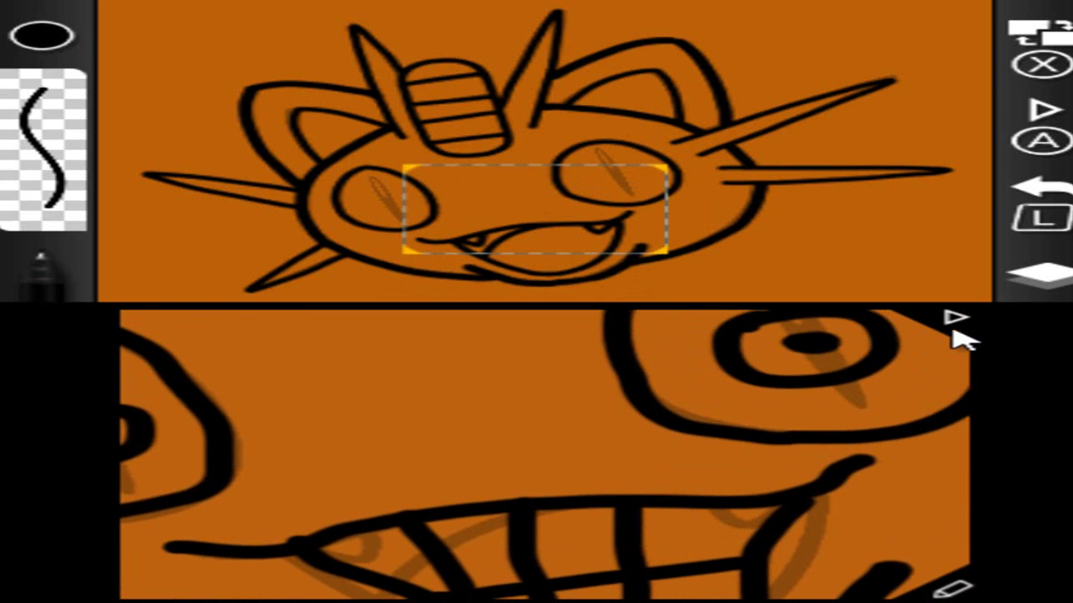
{"action": "left_click", "coordinate": [952, 320]}
{"action": "left_click", "coordinate": [666, 512]}
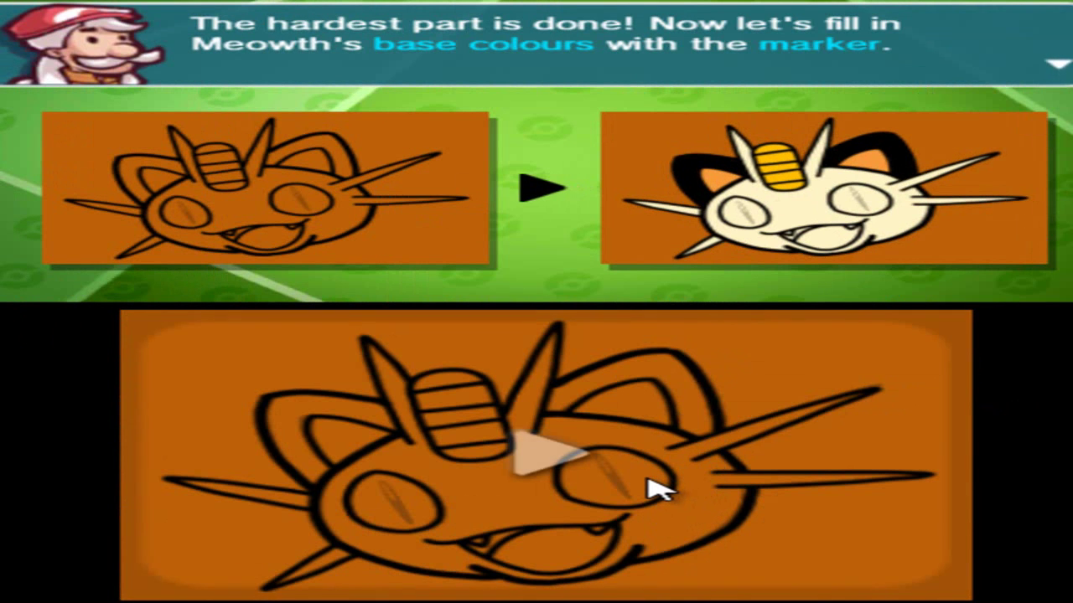
{"action": "left_click", "coordinate": [657, 491]}
{"action": "left_click", "coordinate": [656, 491]}
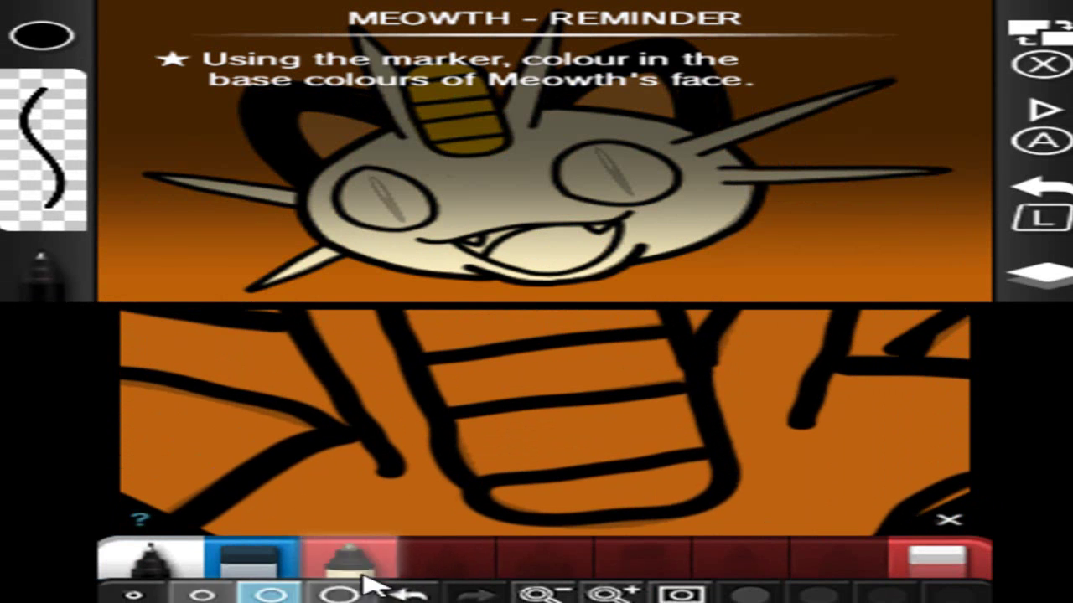
Switch to the marker and set its colour to orange
{"action": "left_click", "coordinate": [343, 555]}
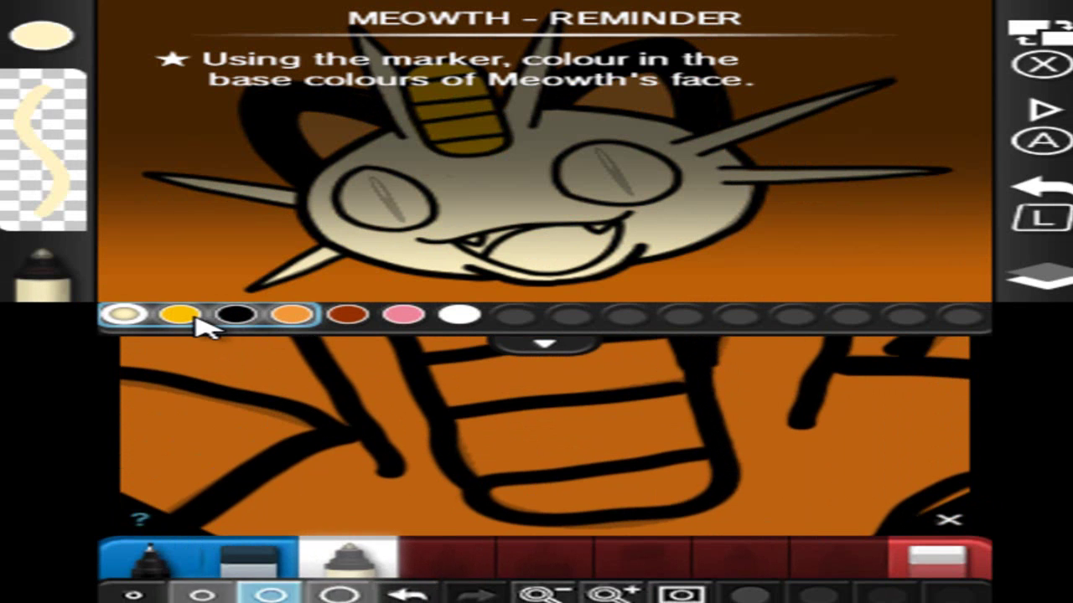
{"action": "key", "text": "Up"}
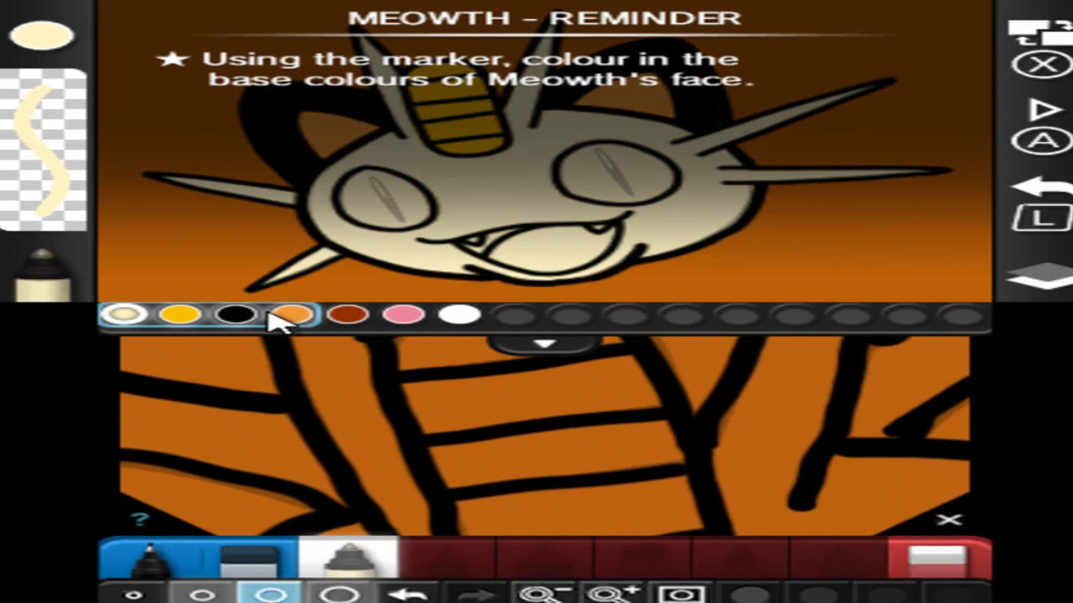
{"action": "left_click", "coordinate": [295, 316]}
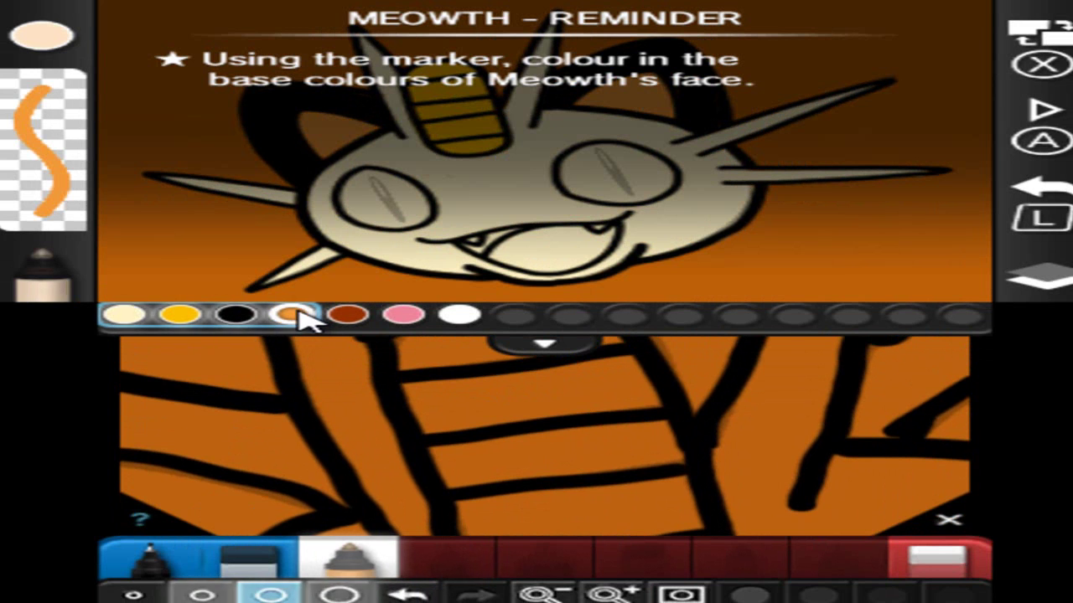
{"action": "left_click", "coordinate": [951, 520]}
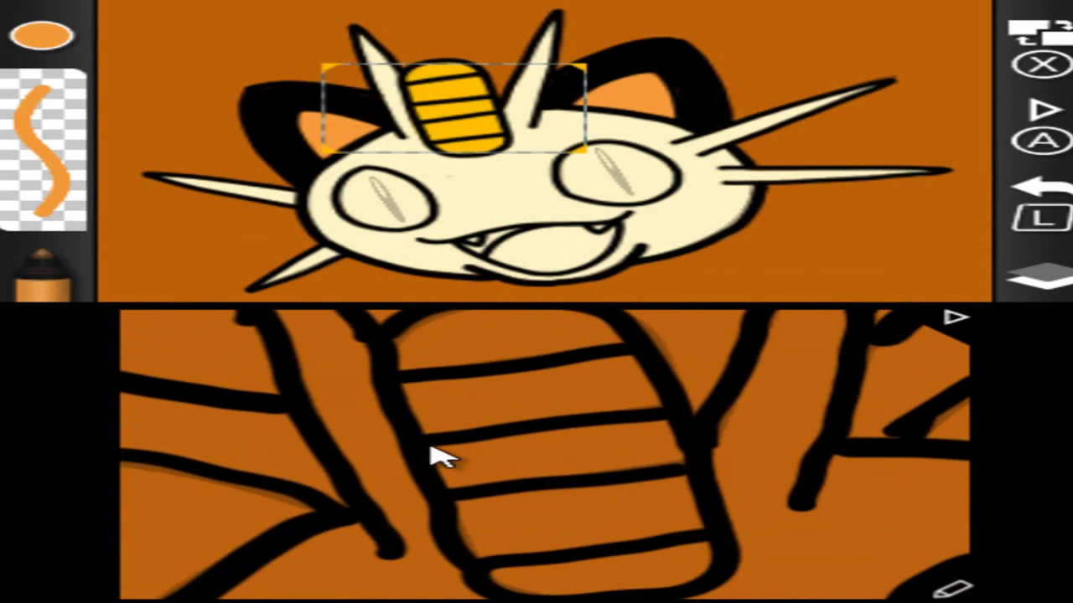
{"action": "left_click", "coordinate": [486, 457]}
{"action": "mouse_move", "coordinate": [494, 428]}
{"action": "left_mouse_down"}
{"action": "mouse_move", "coordinate": [519, 474]}
{"action": "mouse_move", "coordinate": [533, 415]}
{"action": "left_mouse_up"}
{"action": "key", "text": "l"}
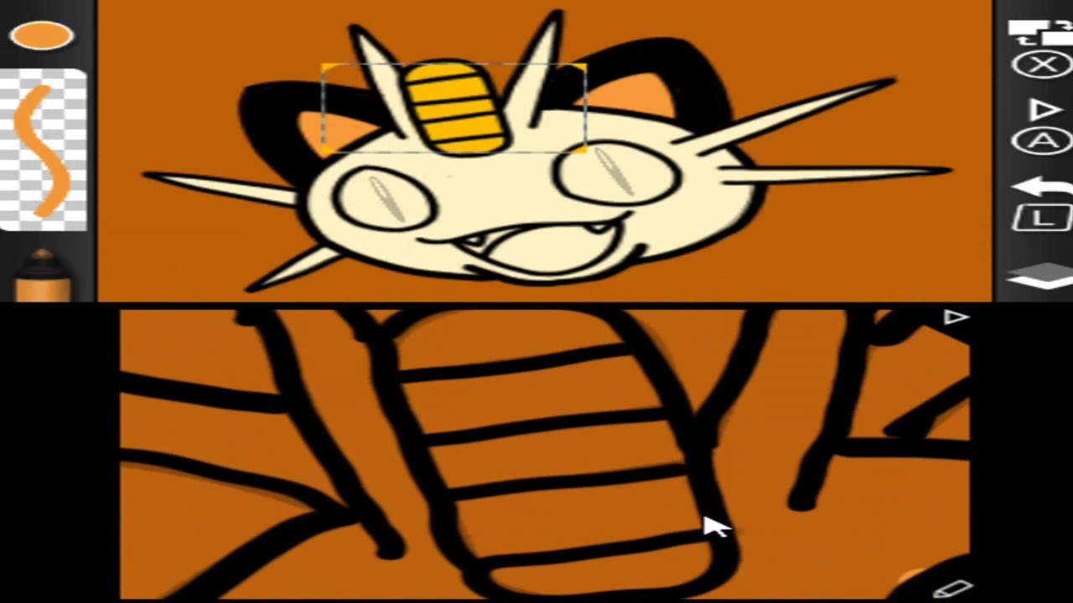
Set the marker colour to yellow and fill in the upper bands of the forehead coin
{"action": "left_click", "coordinate": [955, 593]}
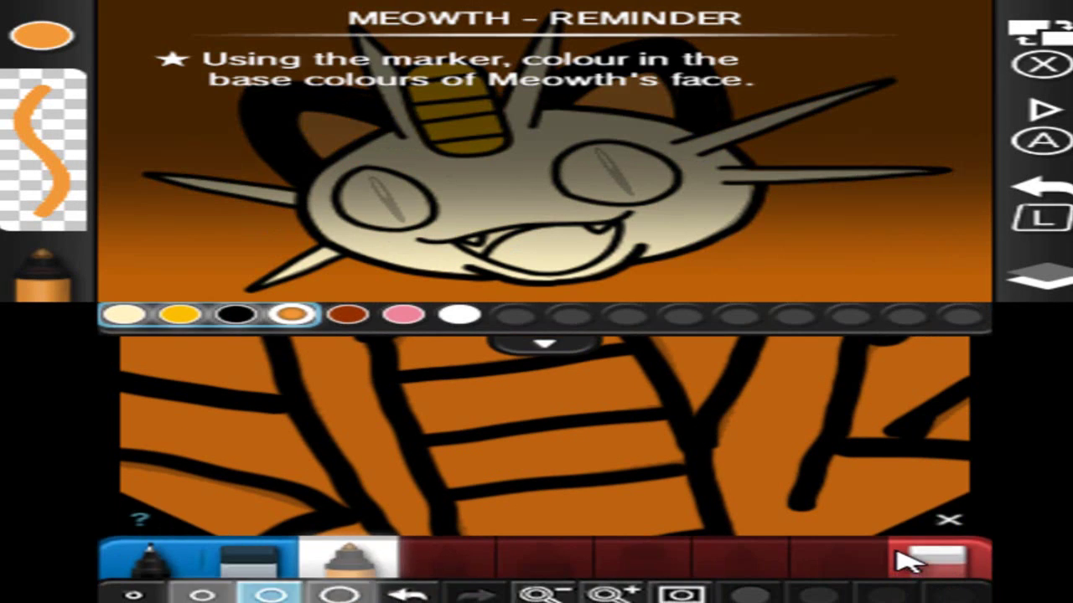
{"action": "left_click", "coordinate": [948, 519]}
{"action": "left_click", "coordinate": [955, 594]}
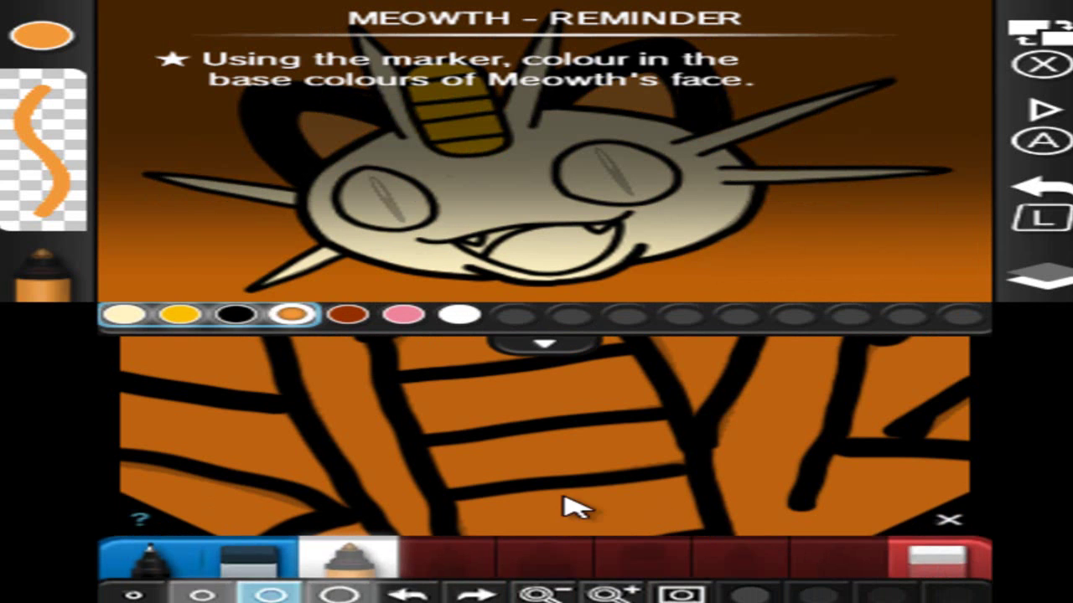
{"action": "left_click", "coordinate": [186, 316]}
{"action": "left_click", "coordinate": [948, 519]}
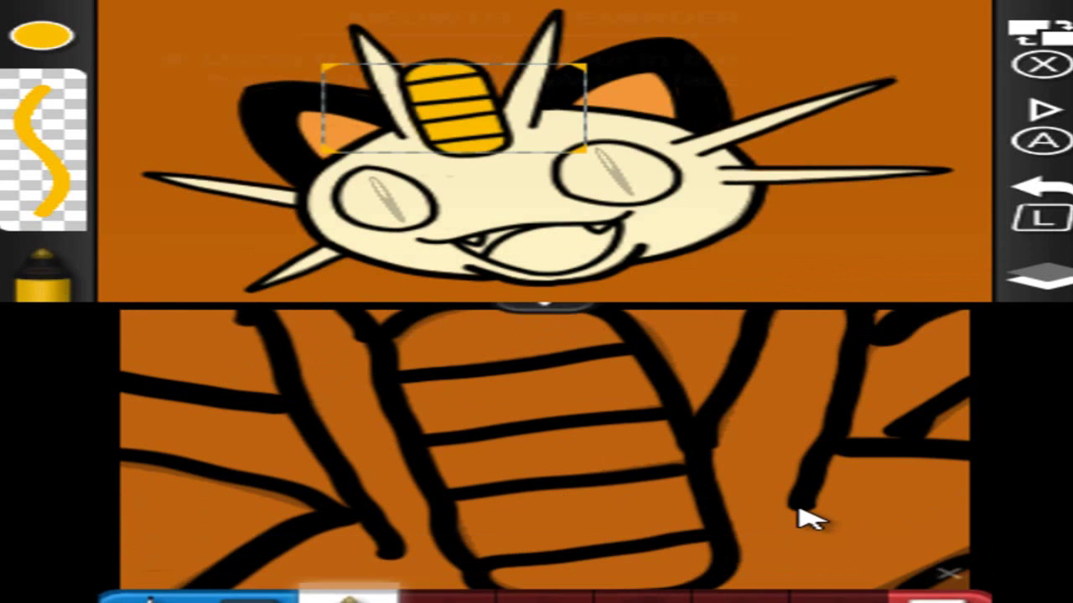
{"action": "mouse_move", "coordinate": [537, 473]}
{"action": "left_mouse_down"}
{"action": "mouse_move", "coordinate": [510, 427]}
{"action": "mouse_move", "coordinate": [577, 383]}
{"action": "mouse_move", "coordinate": [578, 372]}
{"action": "mouse_move", "coordinate": [559, 383]}
{"action": "left_mouse_up"}
{"action": "mouse_move", "coordinate": [429, 429]}
{"action": "left_mouse_down"}
{"action": "mouse_move", "coordinate": [410, 400]}
{"action": "mouse_move", "coordinate": [433, 371]}
{"action": "mouse_move", "coordinate": [492, 360]}
{"action": "mouse_move", "coordinate": [567, 367]}
{"action": "mouse_move", "coordinate": [594, 390]}
{"action": "mouse_move", "coordinate": [437, 429]}
{"action": "mouse_move", "coordinate": [456, 444]}
{"action": "mouse_move", "coordinate": [442, 481]}
{"action": "left_mouse_up"}
{"action": "mouse_move", "coordinate": [562, 394]}
{"action": "left_mouse_down"}
{"action": "mouse_move", "coordinate": [609, 424]}
{"action": "mouse_move", "coordinate": [629, 485]}
{"action": "left_mouse_up"}
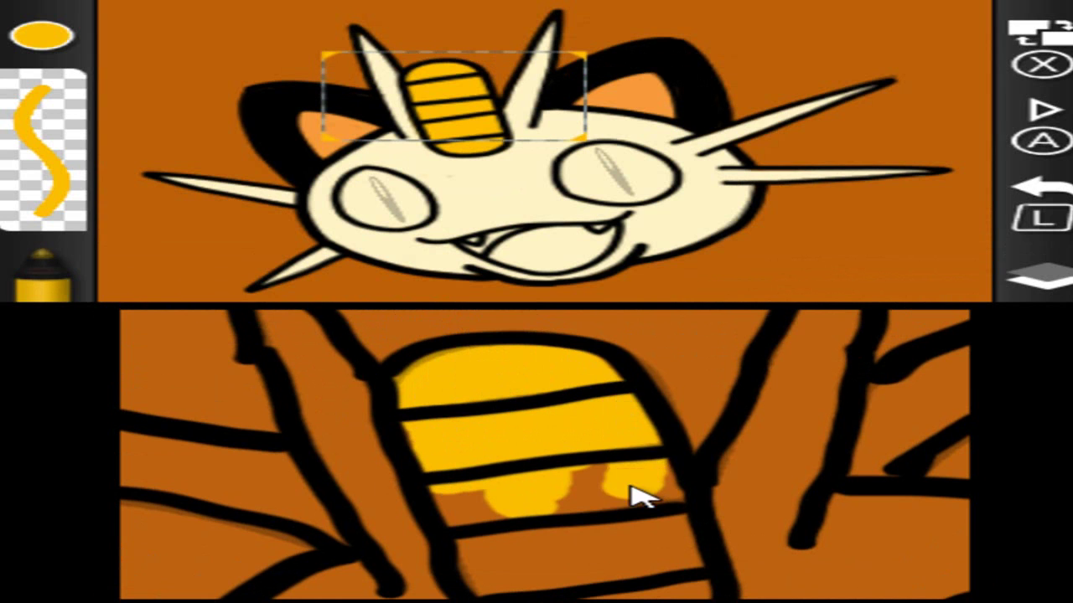
Fill the remaining lower bands of the forehead coin with yellow, down to its rounded bottom
{"action": "key", "text": "Down"}
{"action": "left_click_drag", "start_coordinate": [475, 383], "coordinate": [460, 415]}
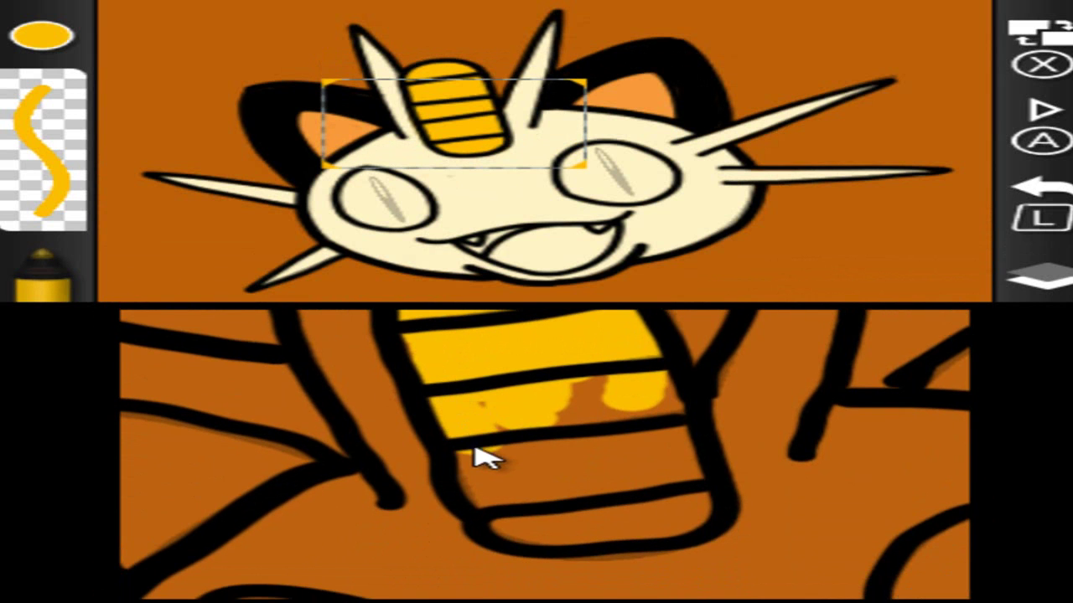
{"action": "left_click_drag", "start_coordinate": [475, 452], "coordinate": [493, 503]}
{"action": "left_click_drag", "start_coordinate": [549, 536], "coordinate": [620, 534]}
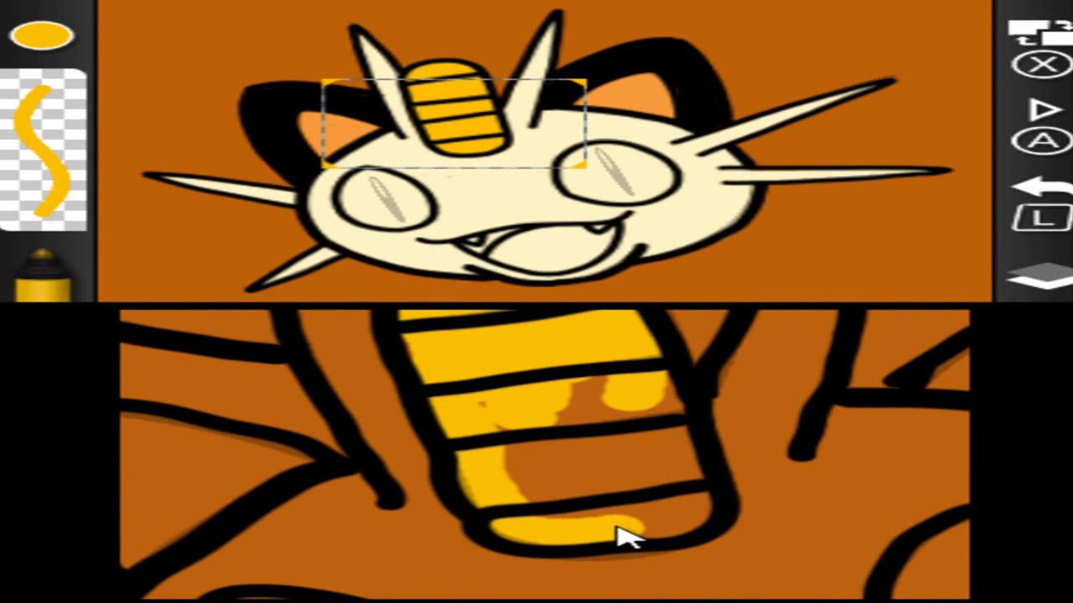
{"action": "mouse_move", "coordinate": [676, 457]}
{"action": "left_mouse_down"}
{"action": "mouse_move", "coordinate": [662, 400]}
{"action": "mouse_move", "coordinate": [592, 383]}
{"action": "mouse_move", "coordinate": [491, 405]}
{"action": "mouse_move", "coordinate": [548, 527]}
{"action": "mouse_move", "coordinate": [579, 512]}
{"action": "mouse_move", "coordinate": [616, 513]}
{"action": "mouse_move", "coordinate": [604, 429]}
{"action": "mouse_move", "coordinate": [587, 434]}
{"action": "left_mouse_up"}
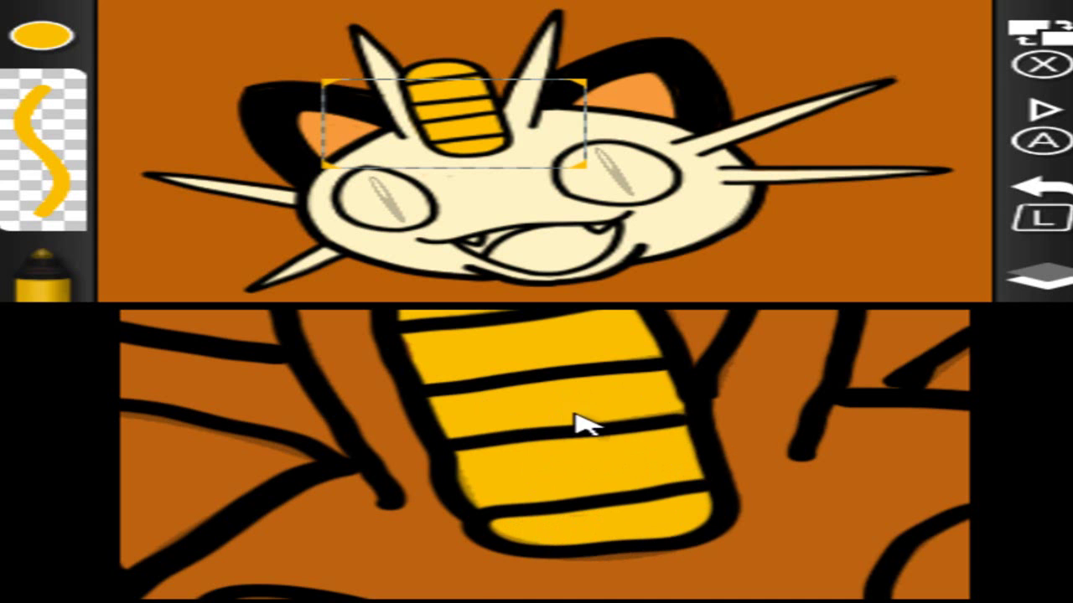
Set the marker colour to light orange and fill the inside of the left ear
{"action": "key", "text": "Up"}
{"action": "key", "text": "Down"}
{"action": "key", "text": "Left"}
{"action": "key", "text": "Left"}
{"action": "left_click", "coordinate": [950, 592]}
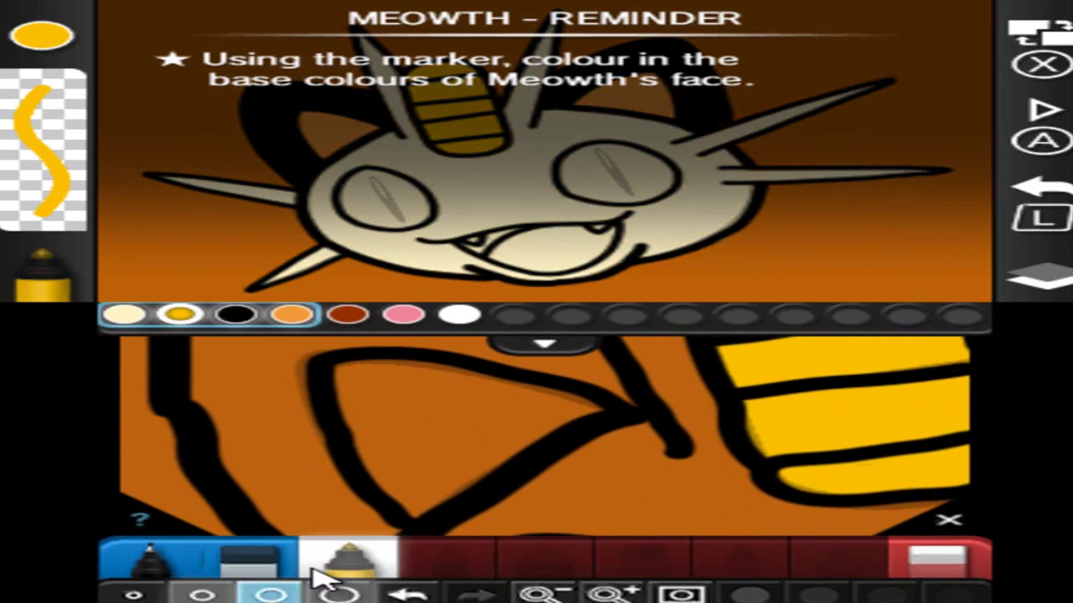
{"action": "left_click", "coordinate": [303, 314]}
{"action": "left_click", "coordinate": [302, 318]}
{"action": "left_click", "coordinate": [949, 519]}
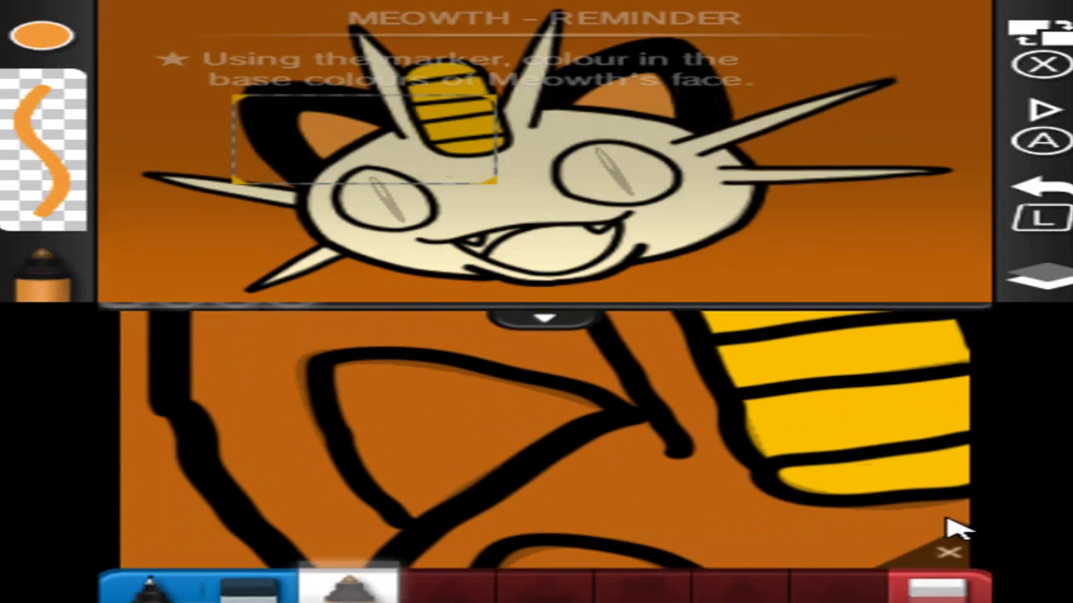
{"action": "left_click_drag", "start_coordinate": [538, 505], "coordinate": [609, 459]}
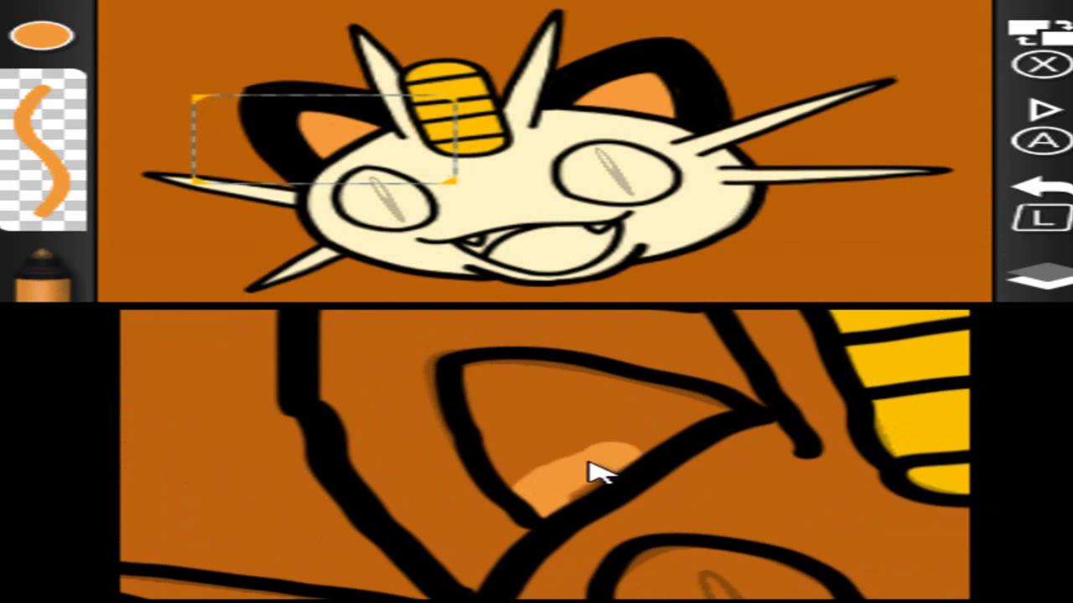
{"action": "mouse_move", "coordinate": [570, 502]}
{"action": "left_mouse_down"}
{"action": "mouse_move", "coordinate": [676, 427]}
{"action": "mouse_move", "coordinate": [654, 450]}
{"action": "left_mouse_up"}
{"action": "mouse_move", "coordinate": [718, 411]}
{"action": "left_mouse_down"}
{"action": "mouse_move", "coordinate": [489, 361]}
{"action": "mouse_move", "coordinate": [488, 409]}
{"action": "mouse_move", "coordinate": [528, 486]}
{"action": "left_mouse_up"}
{"action": "mouse_move", "coordinate": [570, 422]}
{"action": "left_mouse_down"}
{"action": "mouse_move", "coordinate": [606, 419]}
{"action": "mouse_move", "coordinate": [515, 422]}
{"action": "mouse_move", "coordinate": [515, 398]}
{"action": "left_mouse_up"}
Fill the inside of the right ear with light orange
{"action": "key", "text": "Right"}
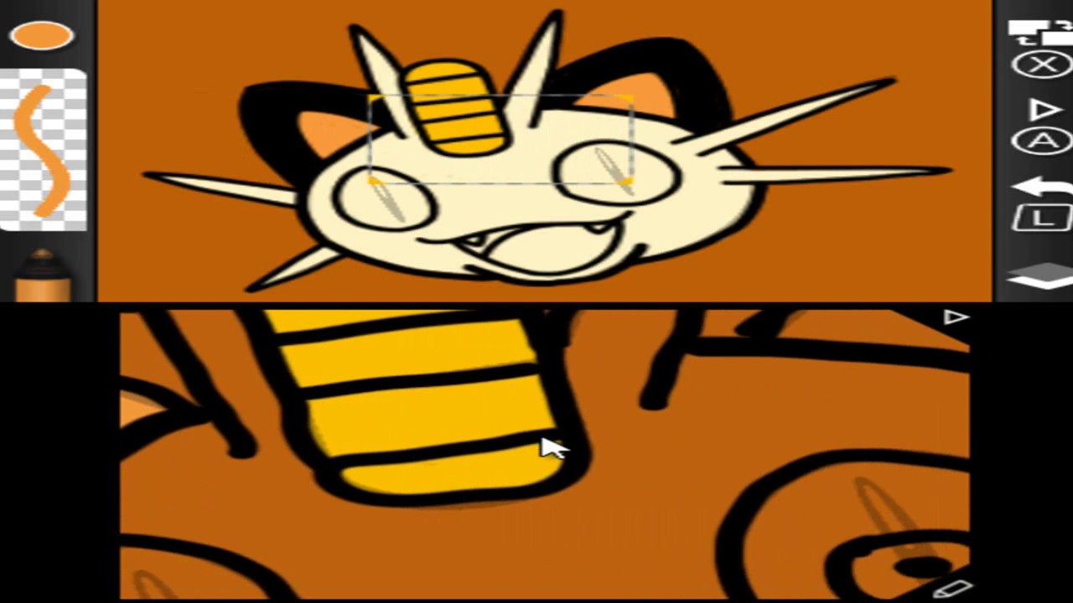
{"action": "key", "text": "Up"}
{"action": "key", "text": "Up"}
{"action": "mouse_move", "coordinate": [423, 438]}
{"action": "left_mouse_down"}
{"action": "mouse_move", "coordinate": [614, 379]}
{"action": "mouse_move", "coordinate": [684, 391]}
{"action": "mouse_move", "coordinate": [726, 466]}
{"action": "mouse_move", "coordinate": [478, 433]}
{"action": "mouse_move", "coordinate": [664, 437]}
{"action": "mouse_move", "coordinate": [574, 395]}
{"action": "mouse_move", "coordinate": [643, 408]}
{"action": "left_mouse_up"}
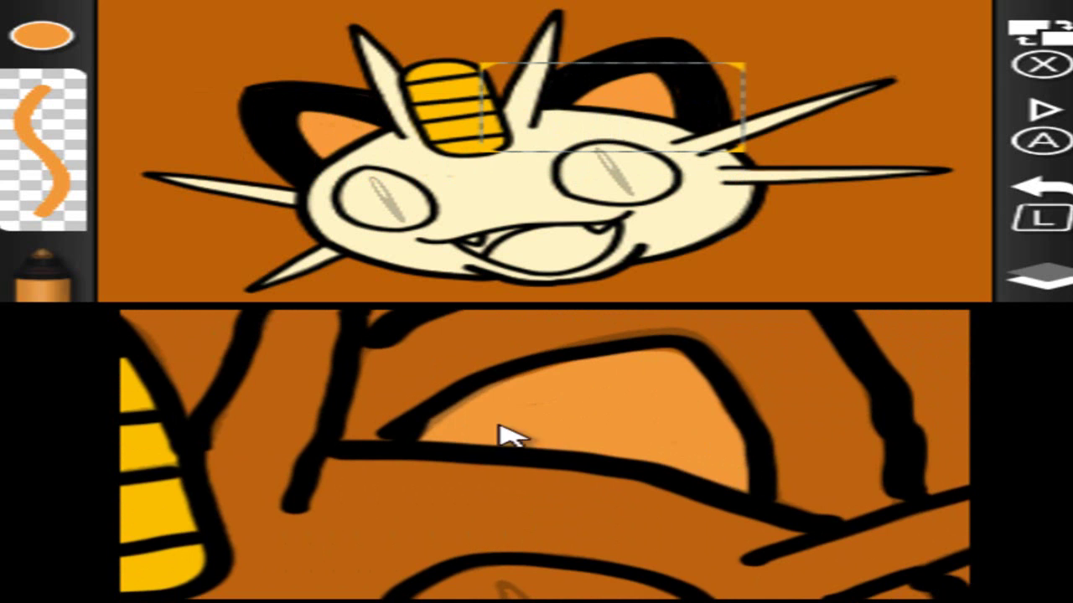
Set the marker colour to black and fill the upper part of the left ear around its orange inside
{"action": "key", "text": "Left"}
{"action": "key", "text": "Down"}
{"action": "left_click", "coordinate": [945, 580]}
{"action": "left_click", "coordinate": [238, 321]}
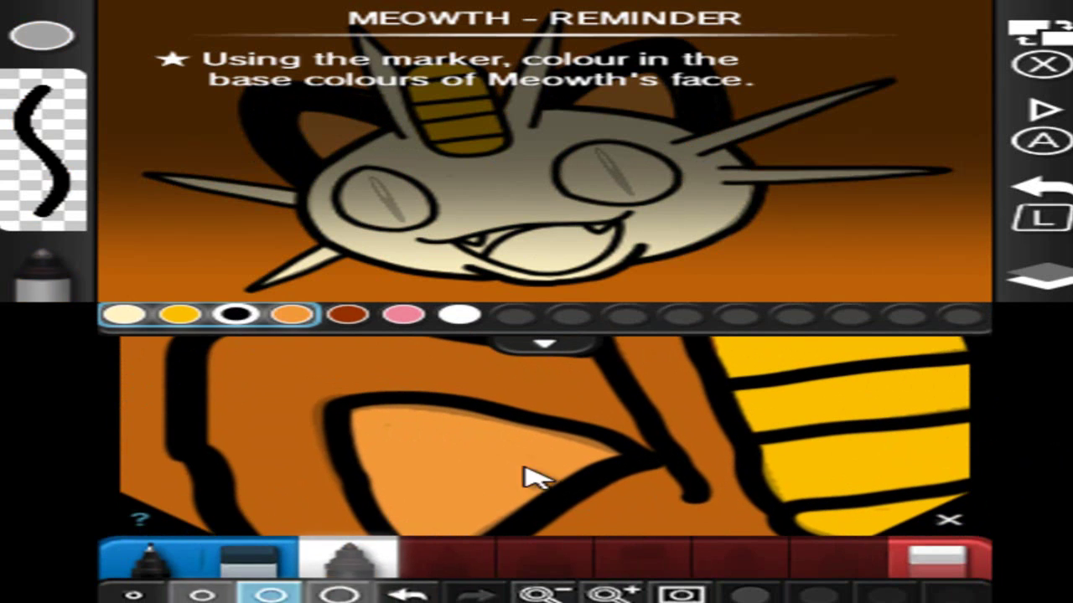
{"action": "left_click", "coordinate": [947, 520]}
{"action": "key", "text": "Left"}
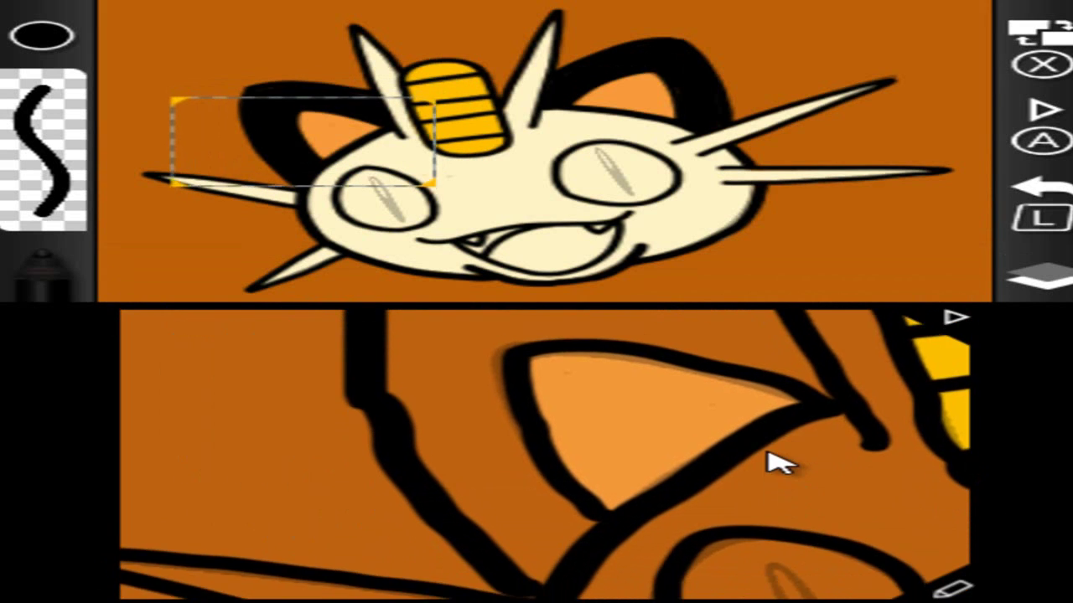
{"action": "key", "text": "Up"}
{"action": "left_click_drag", "start_coordinate": [704, 370], "coordinate": [765, 414]}
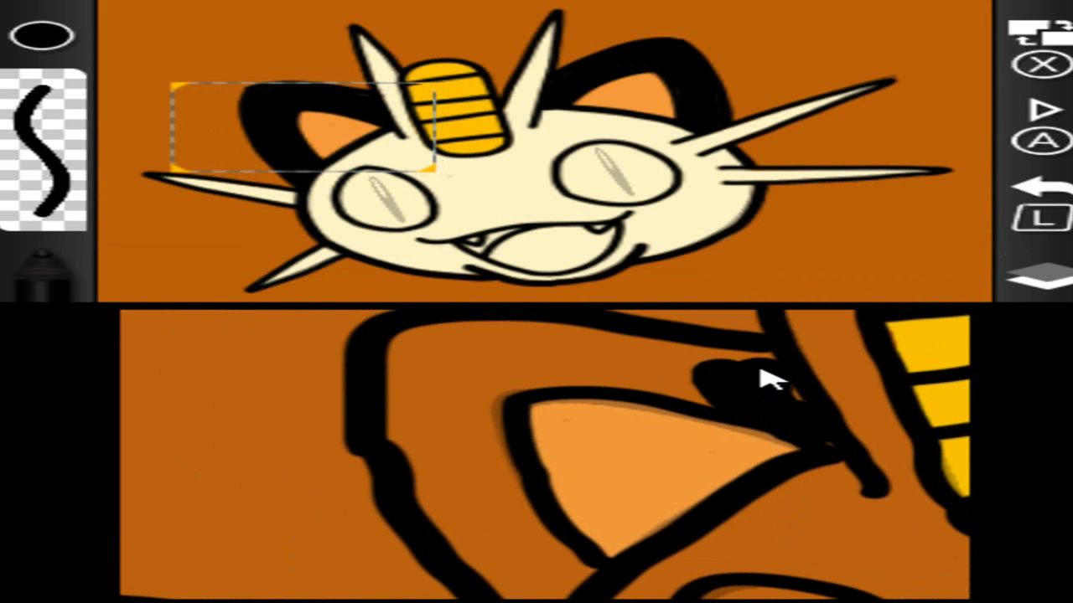
{"action": "mouse_move", "coordinate": [765, 364]}
{"action": "left_mouse_down"}
{"action": "mouse_move", "coordinate": [449, 343]}
{"action": "mouse_move", "coordinate": [423, 384]}
{"action": "mouse_move", "coordinate": [531, 354]}
{"action": "mouse_move", "coordinate": [551, 369]}
{"action": "mouse_move", "coordinate": [493, 383]}
{"action": "mouse_move", "coordinate": [639, 385]}
{"action": "mouse_move", "coordinate": [703, 401]}
{"action": "left_mouse_up"}
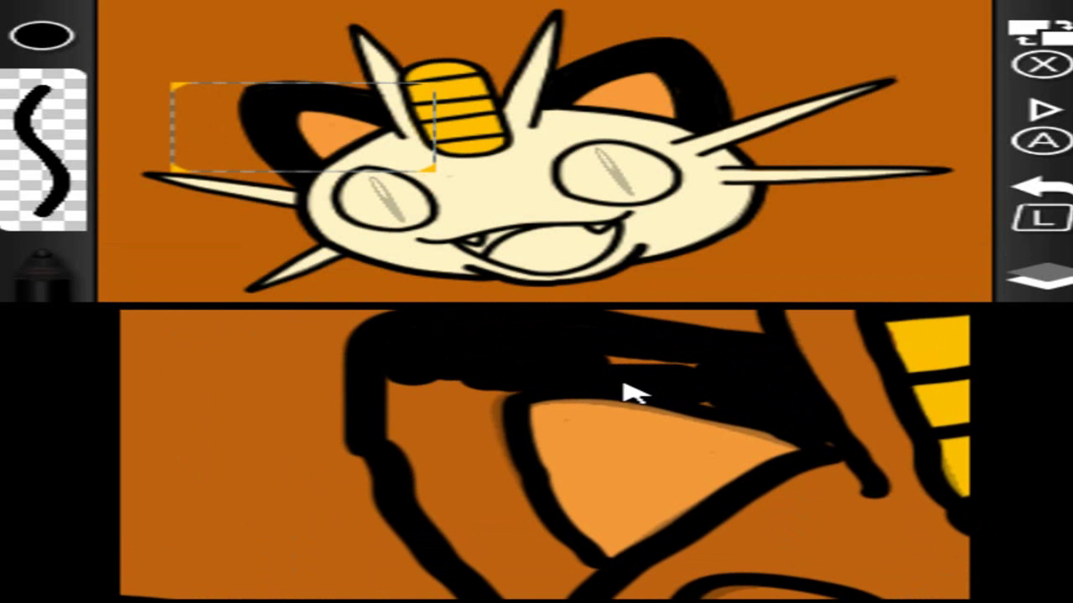
Fill the outer side of the left ear with black, down to the head outline
{"action": "left_click_drag", "start_coordinate": [481, 396], "coordinate": [423, 392]}
{"action": "mouse_move", "coordinate": [412, 457]}
{"action": "left_mouse_down"}
{"action": "mouse_move", "coordinate": [433, 436]}
{"action": "mouse_move", "coordinate": [510, 500]}
{"action": "mouse_move", "coordinate": [438, 495]}
{"action": "mouse_move", "coordinate": [467, 532]}
{"action": "left_mouse_up"}
{"action": "key", "text": "Down"}
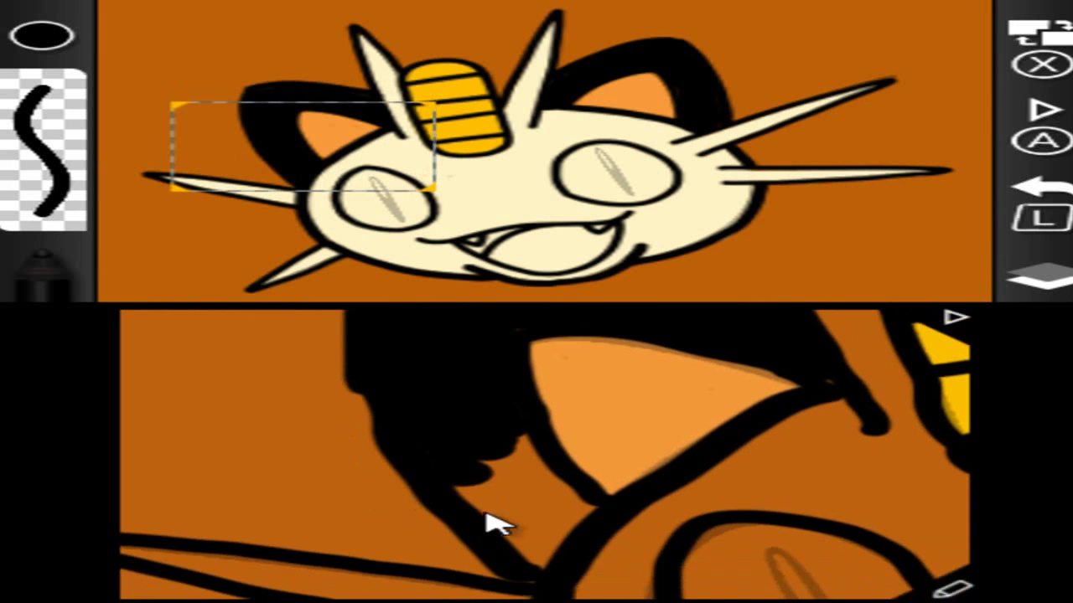
{"action": "mouse_move", "coordinate": [541, 567]}
{"action": "left_mouse_down"}
{"action": "mouse_move", "coordinate": [483, 495]}
{"action": "mouse_move", "coordinate": [560, 518]}
{"action": "left_mouse_up"}
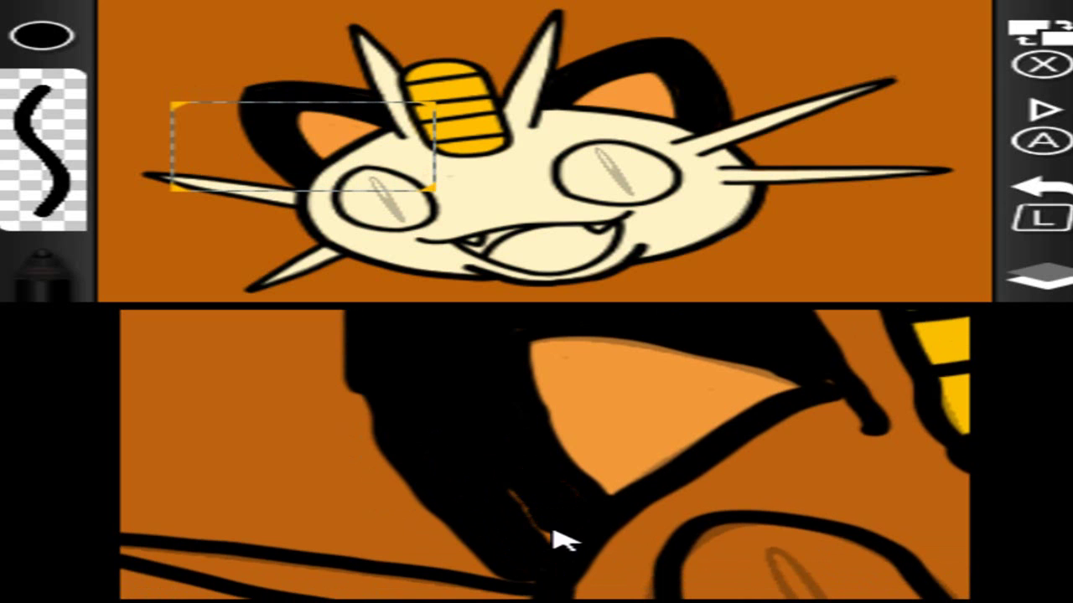
Fill the outer part of the right ear with black all around its orange inside
{"action": "key", "text": "Right"}
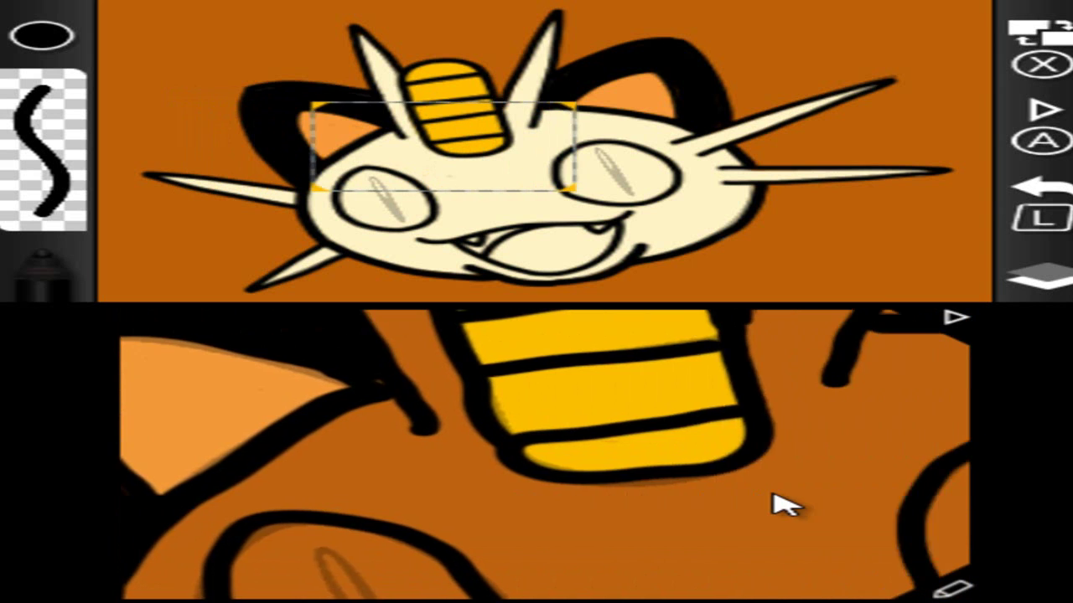
{"action": "key", "text": "Up"}
{"action": "key", "text": "Left"}
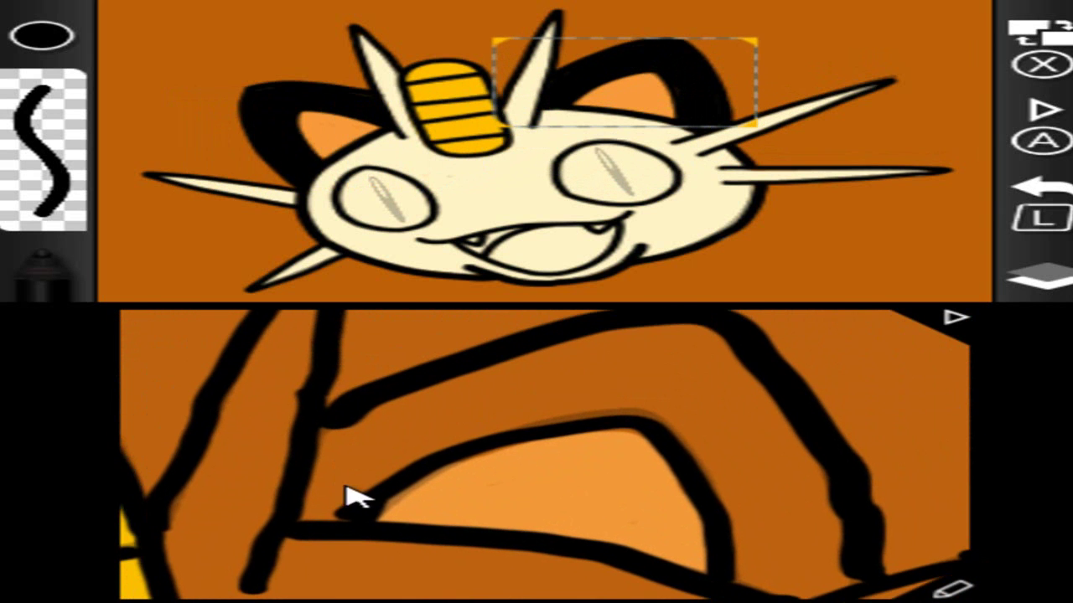
{"action": "mouse_move", "coordinate": [327, 519]}
{"action": "left_mouse_down"}
{"action": "mouse_move", "coordinate": [402, 443]}
{"action": "mouse_move", "coordinate": [347, 497]}
{"action": "mouse_move", "coordinate": [354, 481]}
{"action": "mouse_move", "coordinate": [331, 457]}
{"action": "mouse_move", "coordinate": [366, 445]}
{"action": "mouse_move", "coordinate": [433, 460]}
{"action": "mouse_move", "coordinate": [581, 412]}
{"action": "mouse_move", "coordinate": [543, 427]}
{"action": "mouse_move", "coordinate": [486, 382]}
{"action": "left_mouse_up"}
{"action": "left_click_drag", "start_coordinate": [626, 348], "coordinate": [704, 345]}
{"action": "left_click_drag", "start_coordinate": [654, 373], "coordinate": [634, 382]}
{"action": "left_click_drag", "start_coordinate": [722, 358], "coordinate": [658, 390]}
{"action": "left_click_drag", "start_coordinate": [738, 403], "coordinate": [659, 399]}
{"action": "mouse_move", "coordinate": [750, 435]}
{"action": "left_mouse_down"}
{"action": "mouse_move", "coordinate": [814, 474]}
{"action": "mouse_move", "coordinate": [828, 570]}
{"action": "mouse_move", "coordinate": [825, 541]}
{"action": "mouse_move", "coordinate": [835, 546]}
{"action": "left_mouse_up"}
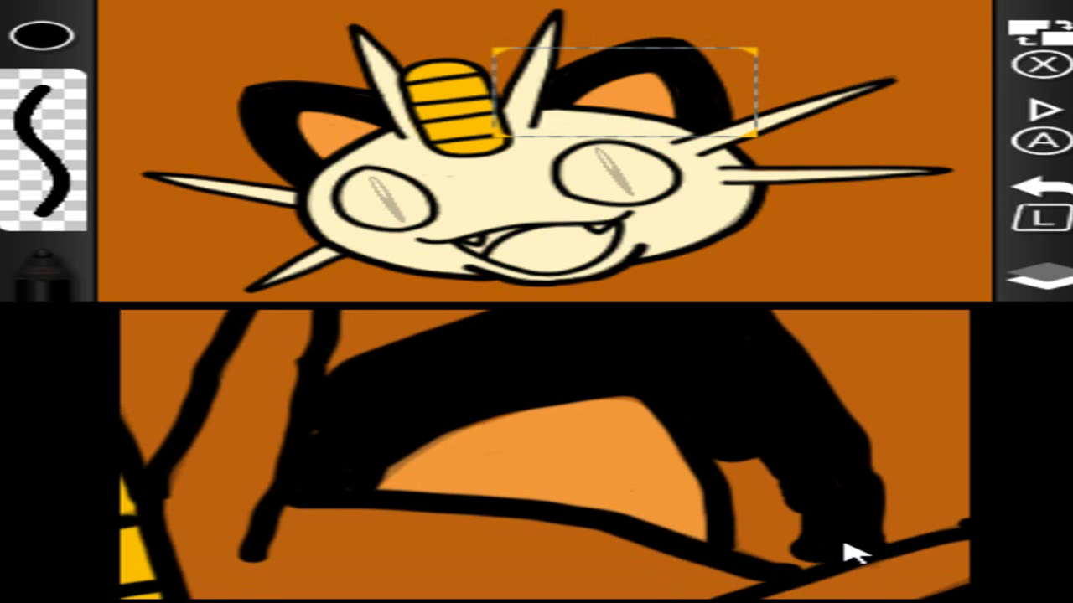
{"action": "mouse_move", "coordinate": [762, 555]}
{"action": "left_mouse_down"}
{"action": "mouse_move", "coordinate": [757, 489]}
{"action": "mouse_move", "coordinate": [754, 518]}
{"action": "mouse_move", "coordinate": [743, 491]}
{"action": "mouse_move", "coordinate": [606, 493]}
{"action": "left_mouse_up"}
Set the marker colour to cream and fill the spike between the coin and the right ear up to its tip
{"action": "key", "text": "Left"}
{"action": "key", "text": "Down"}
{"action": "left_click", "coordinate": [953, 589]}
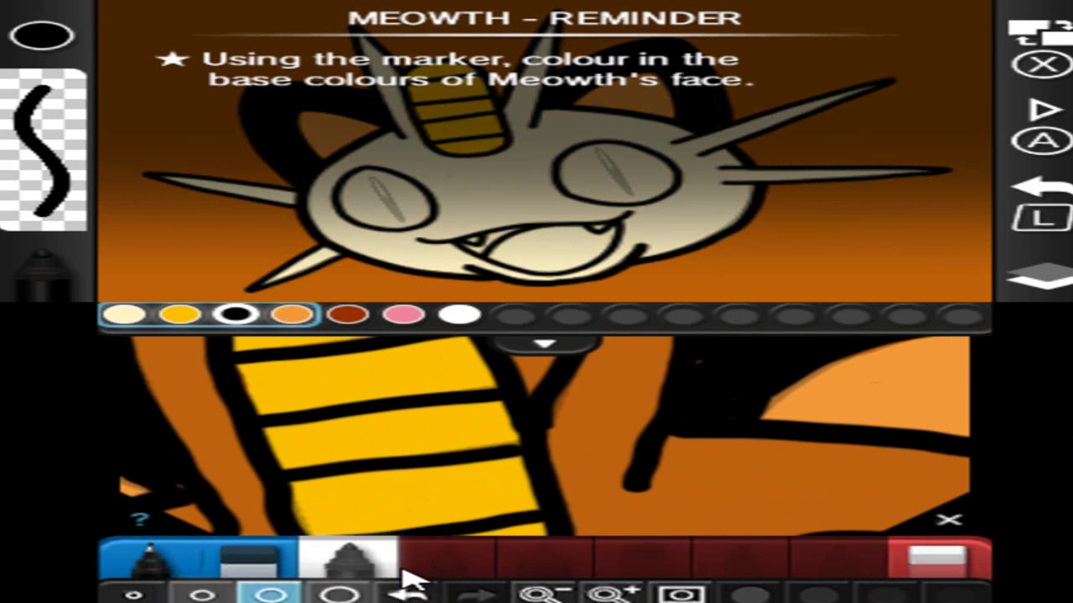
{"action": "left_click", "coordinate": [132, 316]}
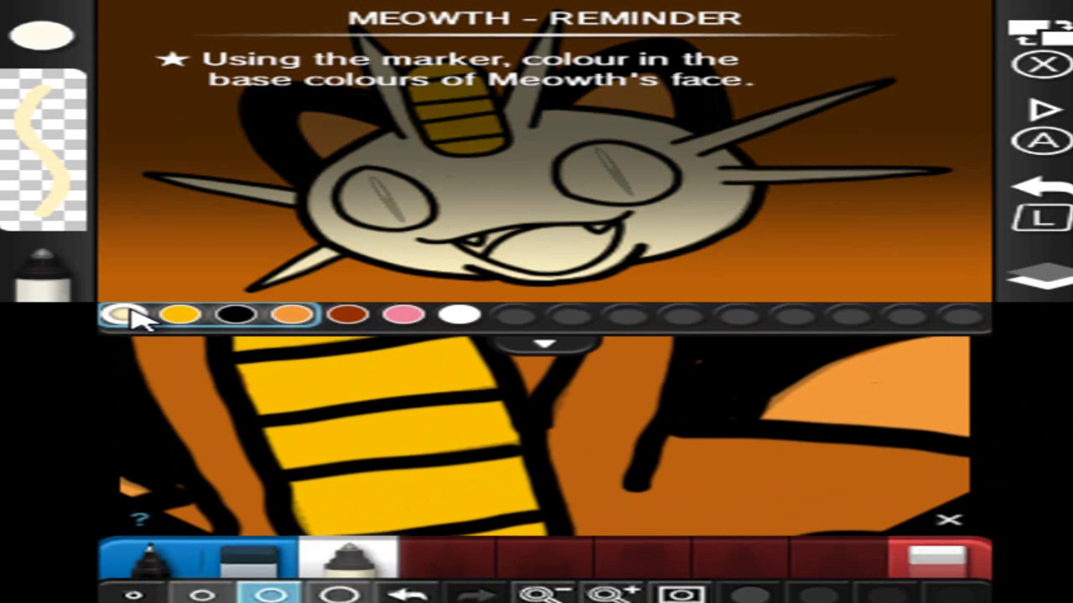
{"action": "left_click", "coordinate": [946, 520]}
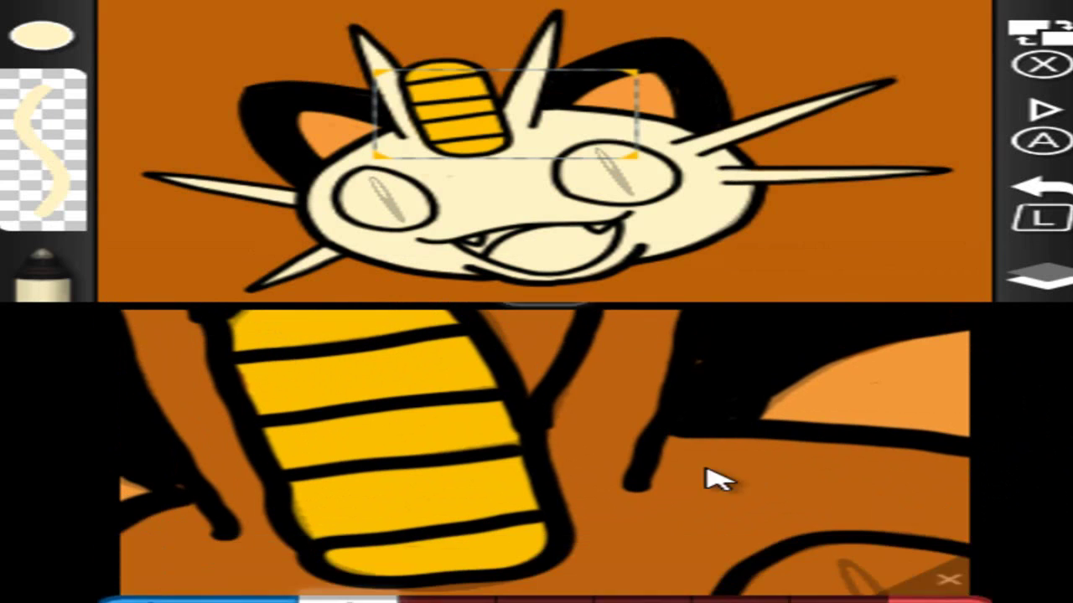
{"action": "left_click_drag", "start_coordinate": [589, 526], "coordinate": [630, 455]}
{"action": "mouse_move", "coordinate": [611, 518]}
{"action": "left_mouse_down"}
{"action": "mouse_move", "coordinate": [569, 483]}
{"action": "mouse_move", "coordinate": [592, 424]}
{"action": "mouse_move", "coordinate": [634, 372]}
{"action": "mouse_move", "coordinate": [627, 478]}
{"action": "mouse_move", "coordinate": [567, 531]}
{"action": "mouse_move", "coordinate": [585, 433]}
{"action": "mouse_move", "coordinate": [553, 489]}
{"action": "mouse_move", "coordinate": [606, 409]}
{"action": "left_mouse_up"}
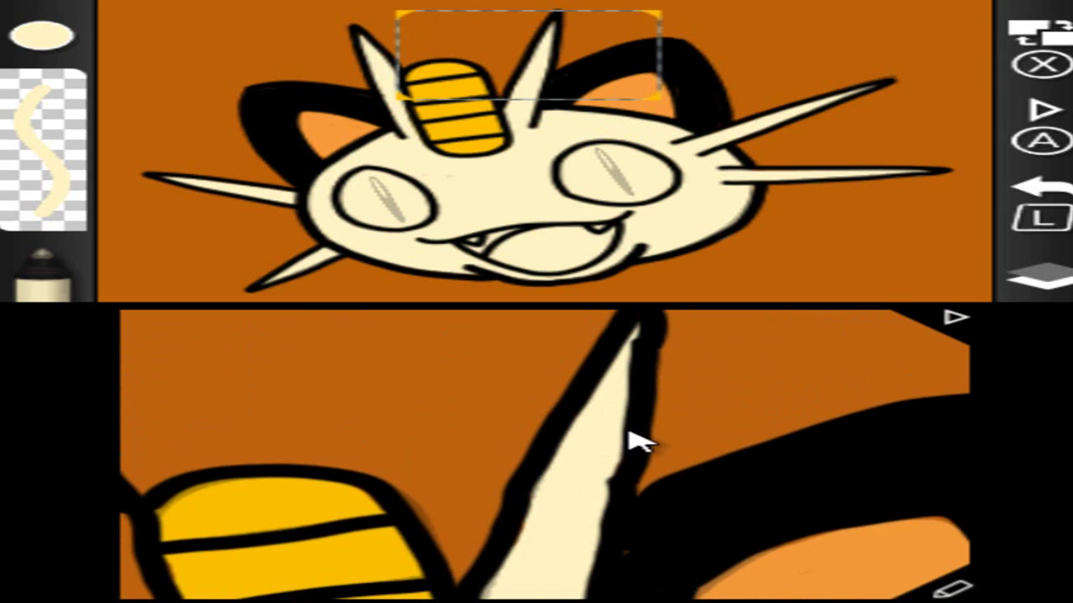
Fill a cream band across the forehead, from the right spike under the coin to the left ear
{"action": "key", "text": "Left"}
{"action": "key", "text": "Down"}
{"action": "key", "text": "Right"}
{"action": "mouse_move", "coordinate": [570, 381]}
{"action": "left_mouse_down"}
{"action": "mouse_move", "coordinate": [599, 427]}
{"action": "mouse_move", "coordinate": [584, 438]}
{"action": "mouse_move", "coordinate": [585, 481]}
{"action": "mouse_move", "coordinate": [618, 462]}
{"action": "mouse_move", "coordinate": [618, 447]}
{"action": "mouse_move", "coordinate": [678, 460]}
{"action": "mouse_move", "coordinate": [636, 496]}
{"action": "mouse_move", "coordinate": [666, 488]}
{"action": "mouse_move", "coordinate": [565, 474]}
{"action": "mouse_move", "coordinate": [551, 491]}
{"action": "mouse_move", "coordinate": [311, 509]}
{"action": "mouse_move", "coordinate": [527, 489]}
{"action": "mouse_move", "coordinate": [618, 466]}
{"action": "mouse_move", "coordinate": [558, 510]}
{"action": "mouse_move", "coordinate": [556, 522]}
{"action": "mouse_move", "coordinate": [567, 522]}
{"action": "mouse_move", "coordinate": [558, 494]}
{"action": "mouse_move", "coordinate": [572, 495]}
{"action": "mouse_move", "coordinate": [486, 501]}
{"action": "mouse_move", "coordinate": [457, 482]}
{"action": "left_mouse_up"}
{"action": "key", "text": "Left"}
{"action": "key", "text": "Left"}
{"action": "key", "text": "Up"}
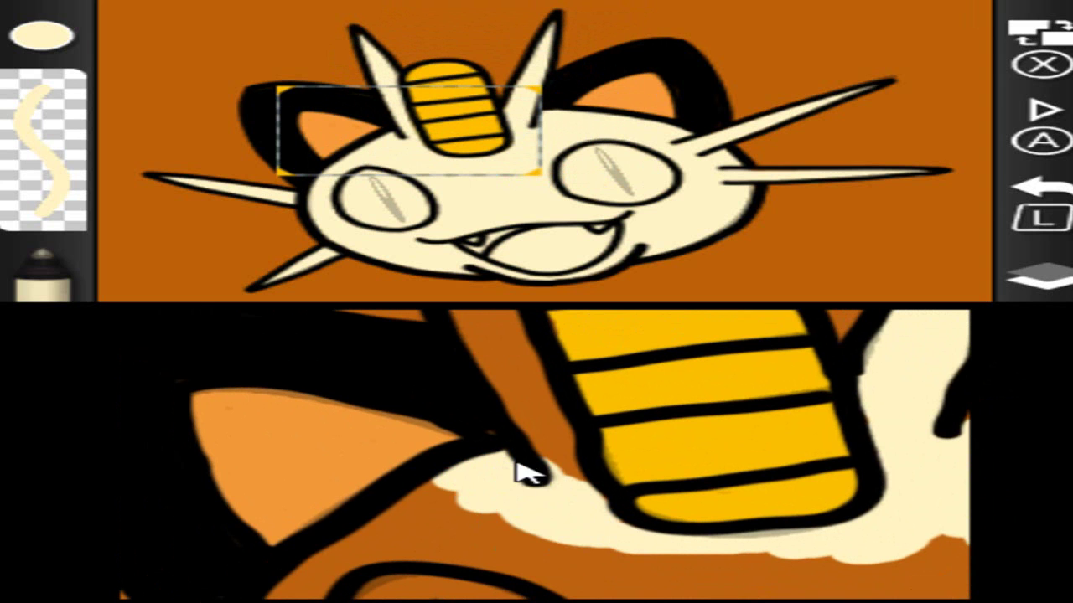
Fill the spike between the left ear and the coin with cream up to its tip
{"action": "key", "text": "Up"}
{"action": "mouse_move", "coordinate": [531, 554]}
{"action": "left_mouse_down"}
{"action": "mouse_move", "coordinate": [537, 515]}
{"action": "mouse_move", "coordinate": [475, 431]}
{"action": "mouse_move", "coordinate": [516, 446]}
{"action": "left_mouse_up"}
{"action": "key", "text": "Up"}
{"action": "key", "text": "Left"}
{"action": "left_click_drag", "start_coordinate": [537, 507], "coordinate": [521, 469]}
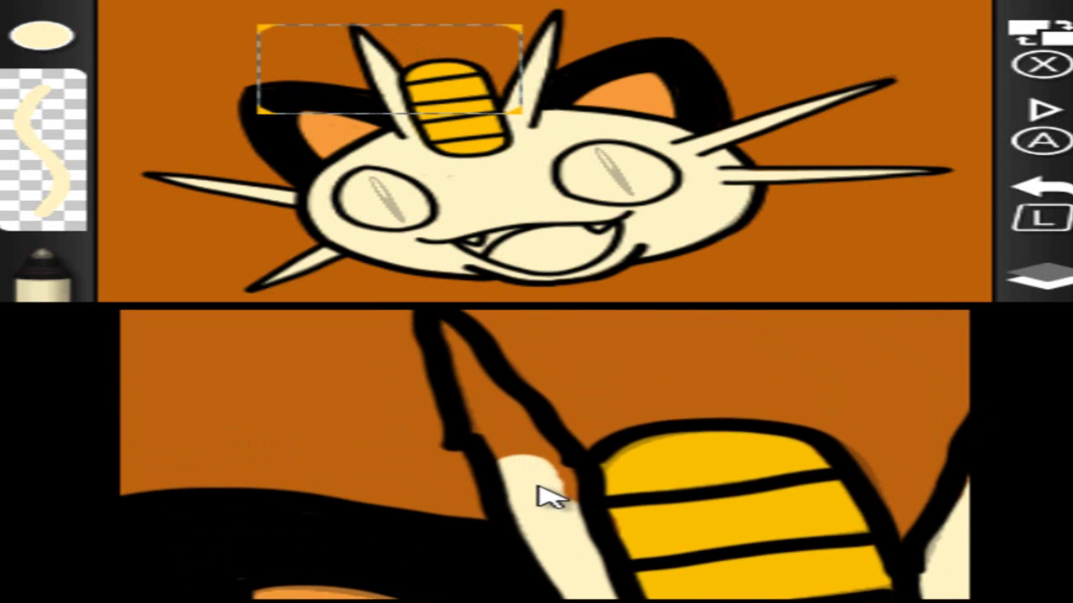
{"action": "mouse_move", "coordinate": [550, 503]}
{"action": "left_mouse_down"}
{"action": "mouse_move", "coordinate": [508, 439]}
{"action": "mouse_move", "coordinate": [539, 466]}
{"action": "mouse_move", "coordinate": [495, 411]}
{"action": "mouse_move", "coordinate": [497, 468]}
{"action": "mouse_move", "coordinate": [488, 436]}
{"action": "left_mouse_up"}
{"action": "key", "text": "Up"}
{"action": "key", "text": "Left"}
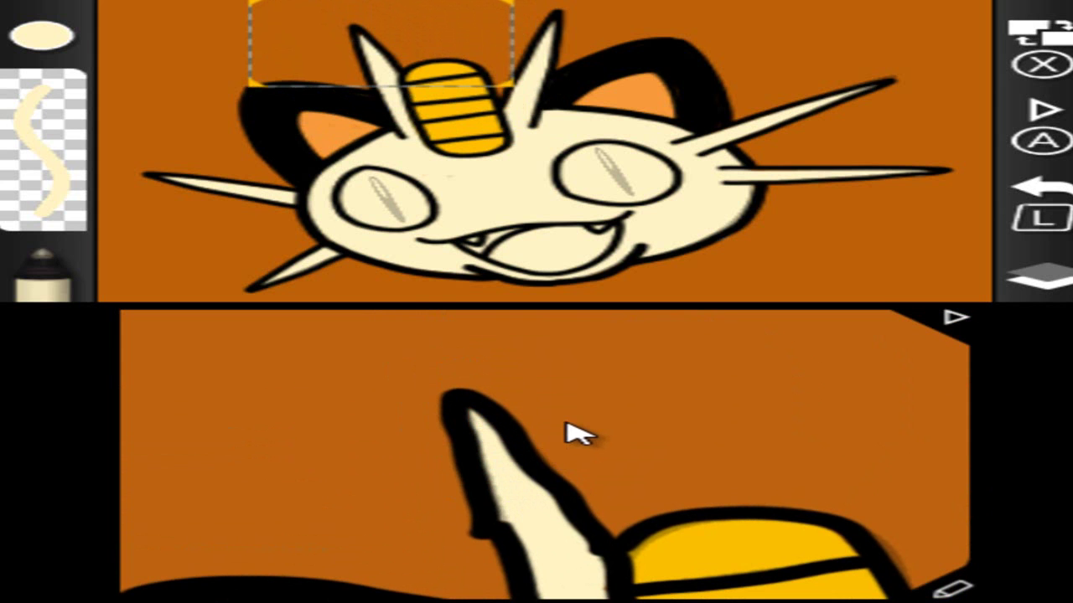
Extend the cream fill over the forehead below the left ear and down between the two eyes
{"action": "key", "text": "Down"}
{"action": "key", "text": "Right"}
{"action": "key", "text": "Left"}
{"action": "key", "text": "Left"}
{"action": "key", "text": "Down"}
{"action": "mouse_move", "coordinate": [448, 441]}
{"action": "left_mouse_down"}
{"action": "mouse_move", "coordinate": [491, 407]}
{"action": "mouse_move", "coordinate": [478, 395]}
{"action": "mouse_move", "coordinate": [350, 479]}
{"action": "mouse_move", "coordinate": [491, 455]}
{"action": "mouse_move", "coordinate": [394, 464]}
{"action": "left_mouse_up"}
{"action": "mouse_move", "coordinate": [495, 476]}
{"action": "left_mouse_down"}
{"action": "mouse_move", "coordinate": [508, 460]}
{"action": "mouse_move", "coordinate": [575, 460]}
{"action": "mouse_move", "coordinate": [628, 489]}
{"action": "mouse_move", "coordinate": [692, 469]}
{"action": "left_mouse_up"}
{"action": "key", "text": "Right"}
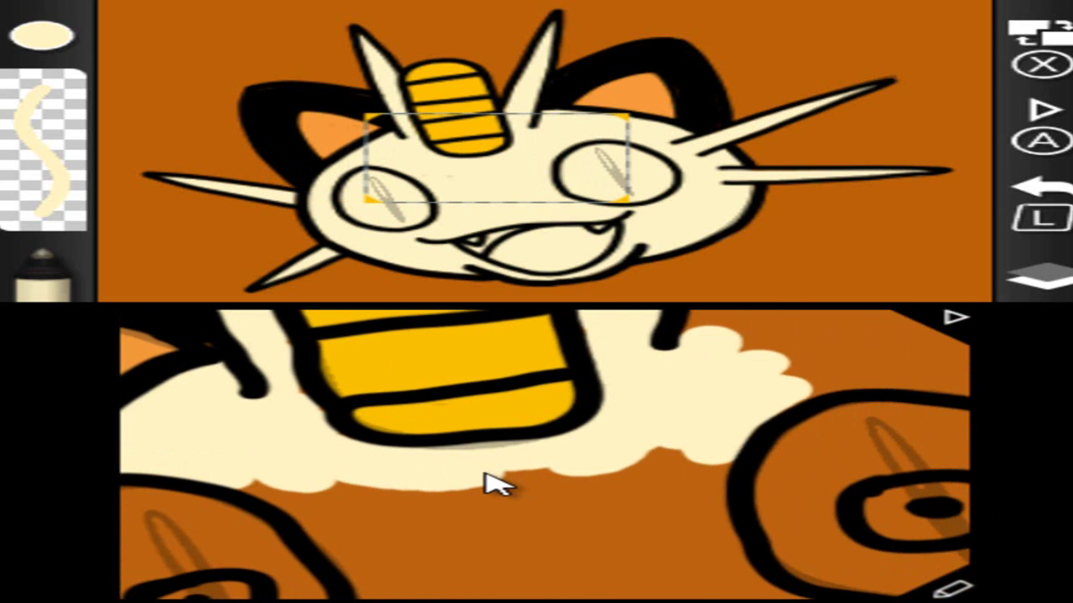
{"action": "key", "text": "Down"}
{"action": "mouse_move", "coordinate": [494, 429]}
{"action": "left_mouse_down"}
{"action": "mouse_move", "coordinate": [622, 419]}
{"action": "mouse_move", "coordinate": [670, 444]}
{"action": "mouse_move", "coordinate": [678, 467]}
{"action": "mouse_move", "coordinate": [704, 434]}
{"action": "mouse_move", "coordinate": [683, 419]}
{"action": "mouse_move", "coordinate": [601, 469]}
{"action": "mouse_move", "coordinate": [546, 450]}
{"action": "mouse_move", "coordinate": [573, 437]}
{"action": "mouse_move", "coordinate": [444, 447]}
{"action": "mouse_move", "coordinate": [402, 477]}
{"action": "mouse_move", "coordinate": [295, 446]}
{"action": "mouse_move", "coordinate": [357, 493]}
{"action": "mouse_move", "coordinate": [356, 475]}
{"action": "left_mouse_up"}
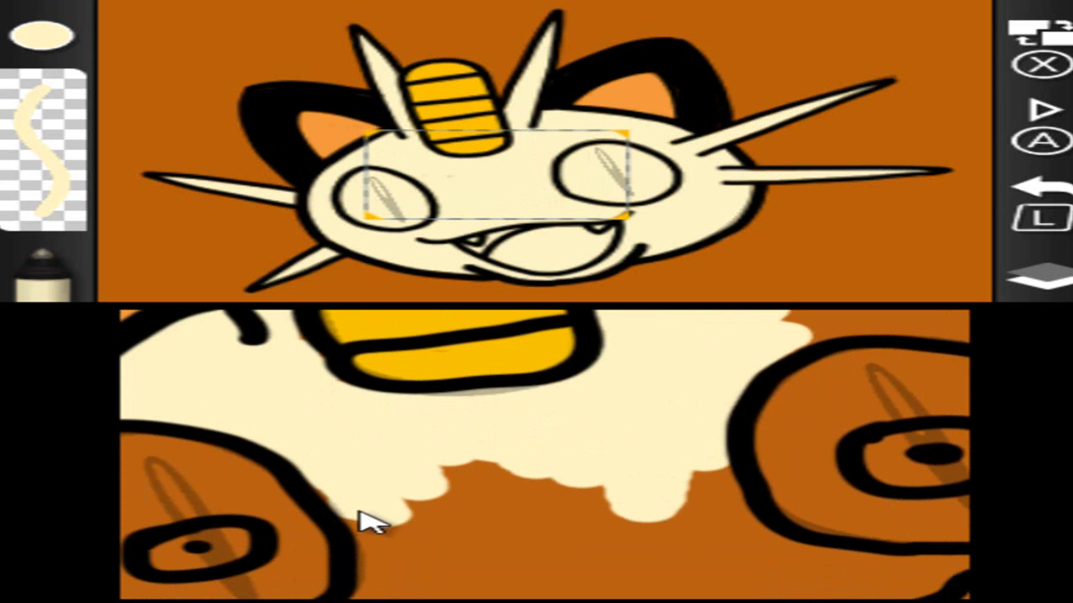
Fill the left eye and the area just above it with cream, using the largest marker size
{"action": "key", "text": "Left"}
{"action": "key", "text": "Down"}
{"action": "mouse_move", "coordinate": [478, 427]}
{"action": "left_mouse_down"}
{"action": "mouse_move", "coordinate": [232, 507]}
{"action": "mouse_move", "coordinate": [313, 506]}
{"action": "mouse_move", "coordinate": [455, 422]}
{"action": "mouse_move", "coordinate": [395, 491]}
{"action": "mouse_move", "coordinate": [336, 503]}
{"action": "mouse_move", "coordinate": [413, 471]}
{"action": "mouse_move", "coordinate": [280, 470]}
{"action": "left_mouse_up"}
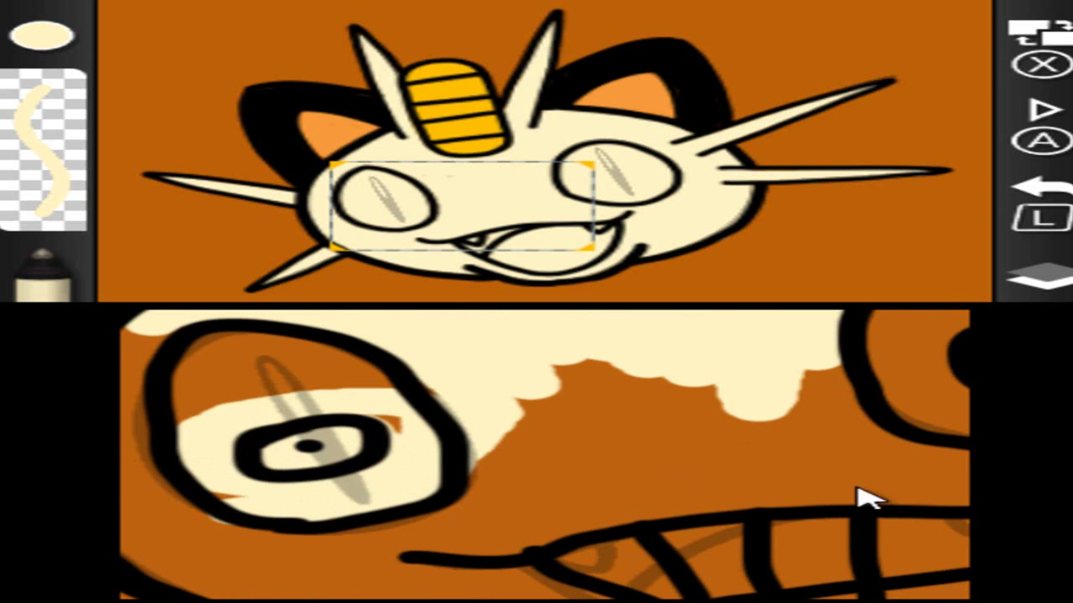
{"action": "left_click", "coordinate": [958, 586]}
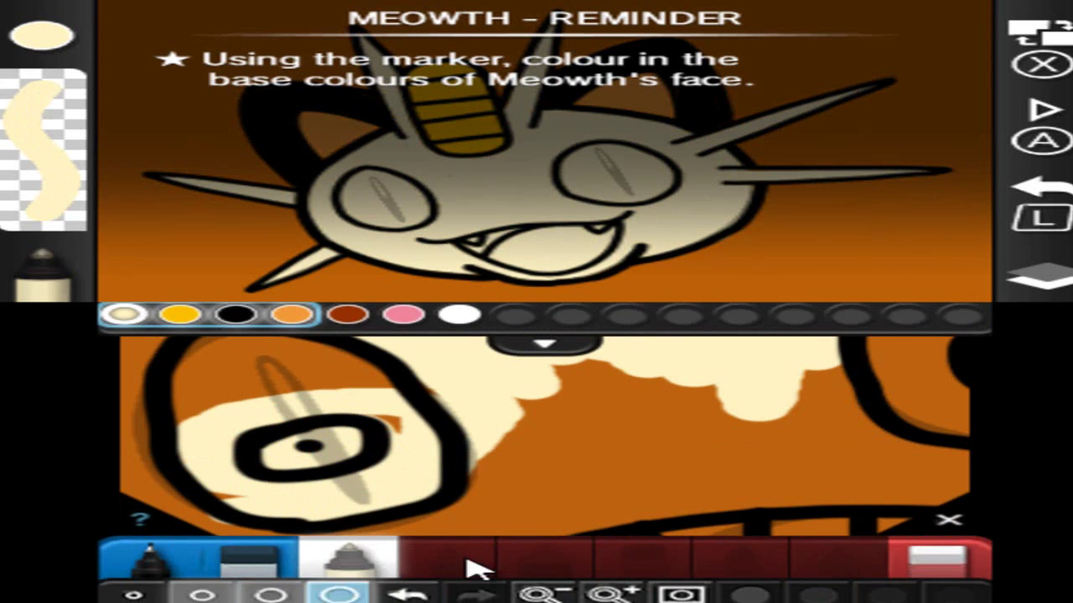
{"action": "left_click", "coordinate": [949, 520]}
{"action": "mouse_move", "coordinate": [662, 461]}
{"action": "left_mouse_down"}
{"action": "mouse_move", "coordinate": [472, 402]}
{"action": "mouse_move", "coordinate": [461, 376]}
{"action": "mouse_move", "coordinate": [316, 395]}
{"action": "left_mouse_up"}
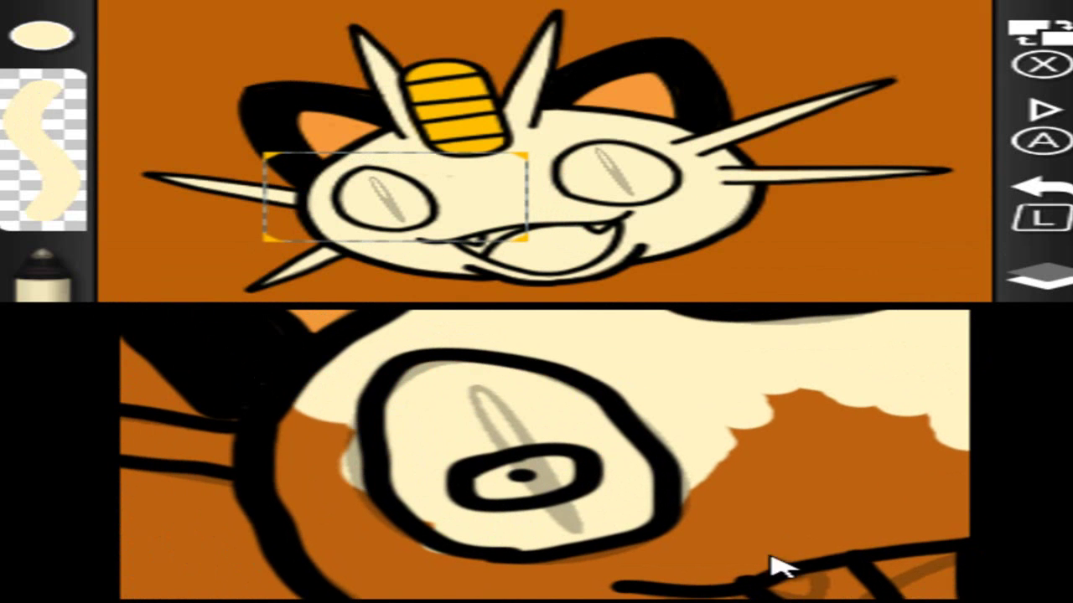
Fill the middle of the face, the right eye, the teeth and the right cheek with cream, undoing one stroke along the way
{"action": "left_click", "coordinate": [952, 588]}
{"action": "left_click", "coordinate": [544, 594]}
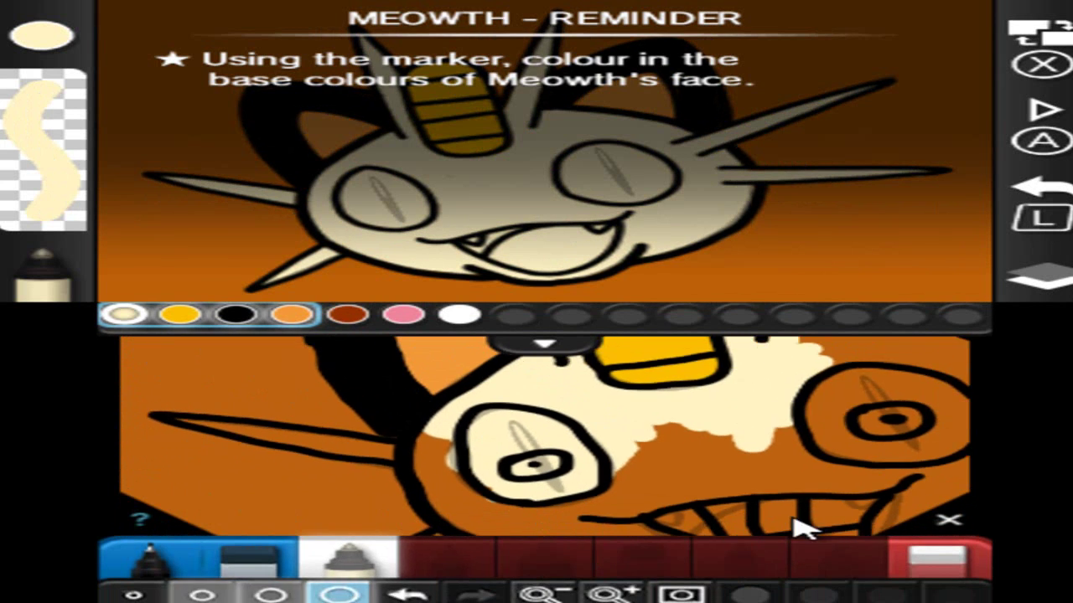
{"action": "left_click", "coordinate": [949, 519]}
{"action": "mouse_move", "coordinate": [657, 471]}
{"action": "left_mouse_down"}
{"action": "mouse_move", "coordinate": [668, 429]}
{"action": "mouse_move", "coordinate": [591, 466]}
{"action": "left_mouse_up"}
{"action": "mouse_move", "coordinate": [479, 453]}
{"action": "left_mouse_down"}
{"action": "mouse_move", "coordinate": [410, 457]}
{"action": "mouse_move", "coordinate": [395, 491]}
{"action": "mouse_move", "coordinate": [385, 477]}
{"action": "mouse_move", "coordinate": [426, 498]}
{"action": "mouse_move", "coordinate": [527, 505]}
{"action": "mouse_move", "coordinate": [628, 433]}
{"action": "mouse_move", "coordinate": [586, 476]}
{"action": "mouse_move", "coordinate": [642, 472]}
{"action": "mouse_move", "coordinate": [663, 498]}
{"action": "mouse_move", "coordinate": [541, 515]}
{"action": "mouse_move", "coordinate": [610, 521]}
{"action": "left_mouse_up"}
{"action": "key", "text": "l"}
{"action": "mouse_move", "coordinate": [704, 526]}
{"action": "left_mouse_down"}
{"action": "mouse_move", "coordinate": [721, 531]}
{"action": "mouse_move", "coordinate": [673, 543]}
{"action": "mouse_move", "coordinate": [486, 522]}
{"action": "mouse_move", "coordinate": [751, 452]}
{"action": "mouse_move", "coordinate": [749, 472]}
{"action": "mouse_move", "coordinate": [779, 491]}
{"action": "mouse_move", "coordinate": [745, 460]}
{"action": "mouse_move", "coordinate": [804, 411]}
{"action": "mouse_move", "coordinate": [737, 414]}
{"action": "mouse_move", "coordinate": [828, 383]}
{"action": "mouse_move", "coordinate": [846, 419]}
{"action": "mouse_move", "coordinate": [665, 443]}
{"action": "left_mouse_up"}
{"action": "mouse_move", "coordinate": [508, 374]}
{"action": "left_mouse_down"}
{"action": "mouse_move", "coordinate": [560, 379]}
{"action": "mouse_move", "coordinate": [651, 421]}
{"action": "mouse_move", "coordinate": [783, 459]}
{"action": "mouse_move", "coordinate": [803, 480]}
{"action": "mouse_move", "coordinate": [785, 518]}
{"action": "left_mouse_up"}
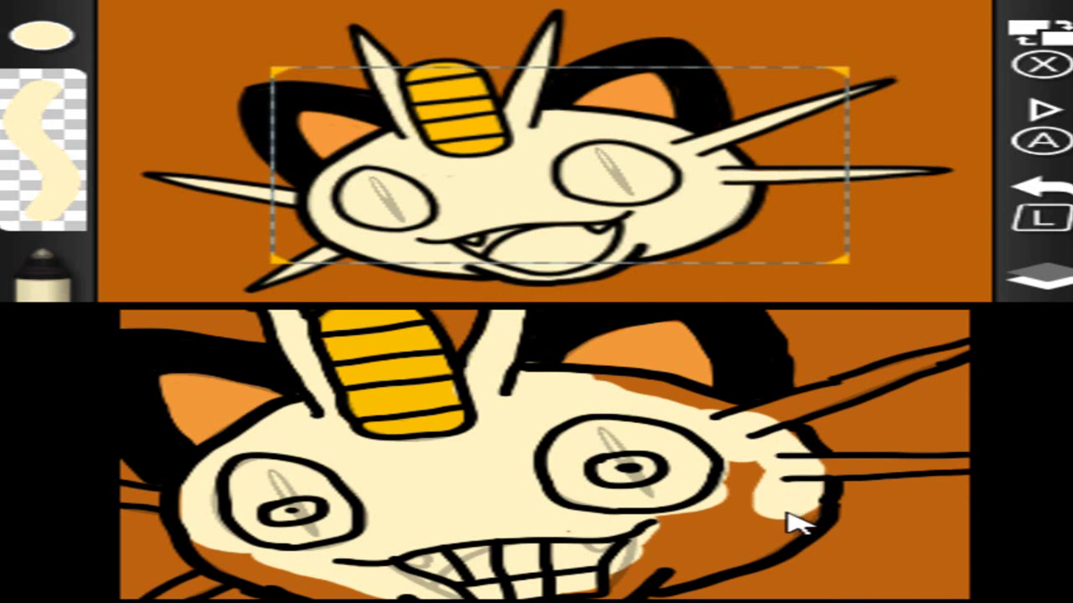
{"action": "mouse_move", "coordinate": [796, 506]}
{"action": "left_mouse_down"}
{"action": "mouse_move", "coordinate": [730, 510]}
{"action": "mouse_move", "coordinate": [665, 548]}
{"action": "mouse_move", "coordinate": [683, 511]}
{"action": "mouse_move", "coordinate": [747, 520]}
{"action": "mouse_move", "coordinate": [628, 570]}
{"action": "mouse_move", "coordinate": [744, 539]}
{"action": "left_mouse_up"}
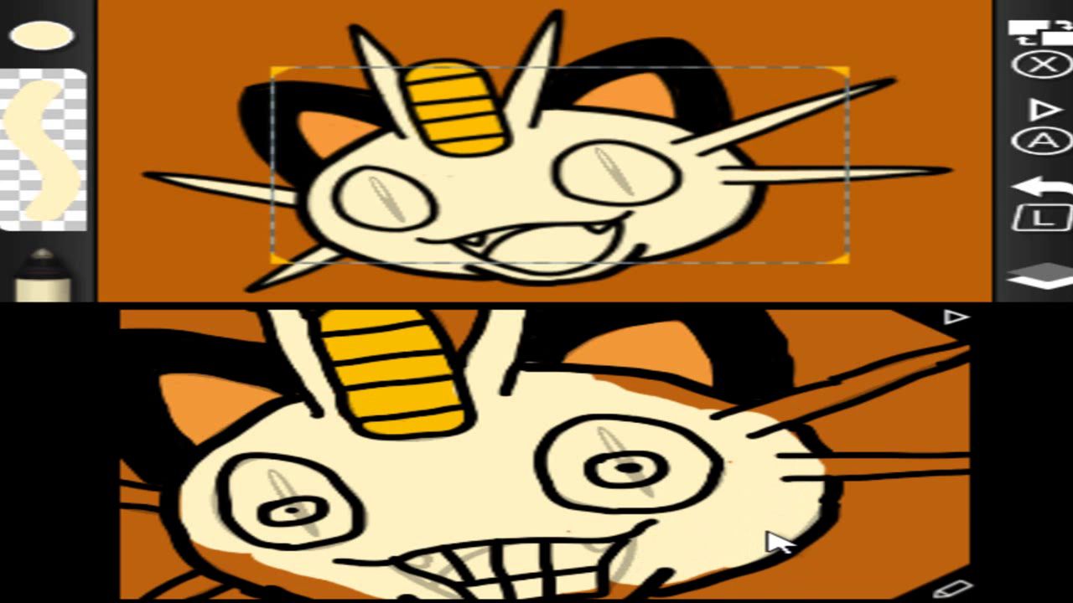
Reduce the marker by one size and fill the chin and the lower edge of the right cheek with cream
{"action": "key", "text": "Left"}
{"action": "key", "text": "Down"}
{"action": "left_click", "coordinate": [937, 589]}
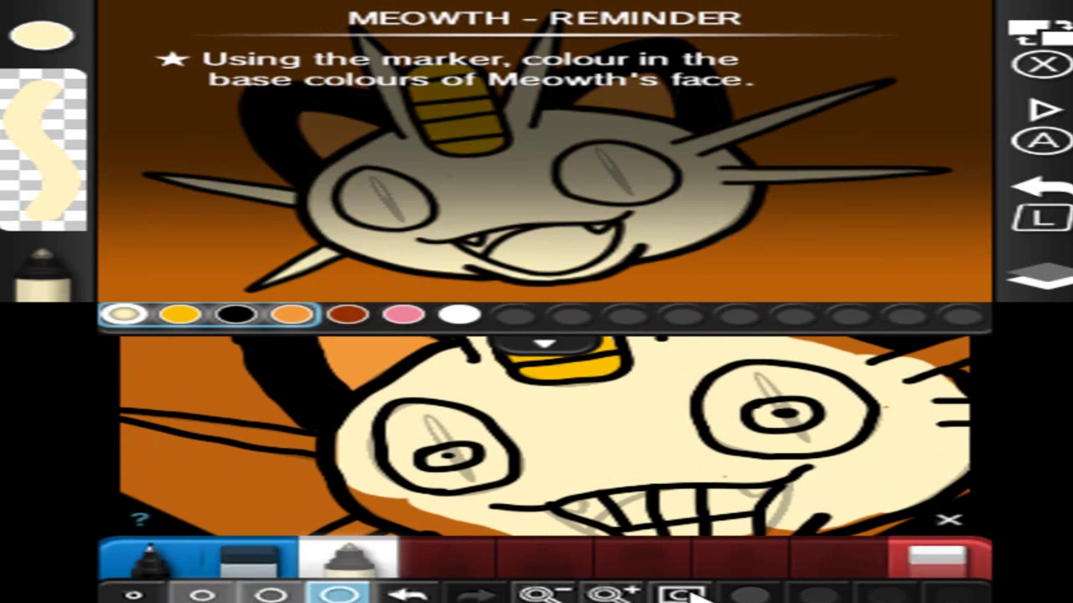
{"action": "left_click", "coordinate": [940, 526]}
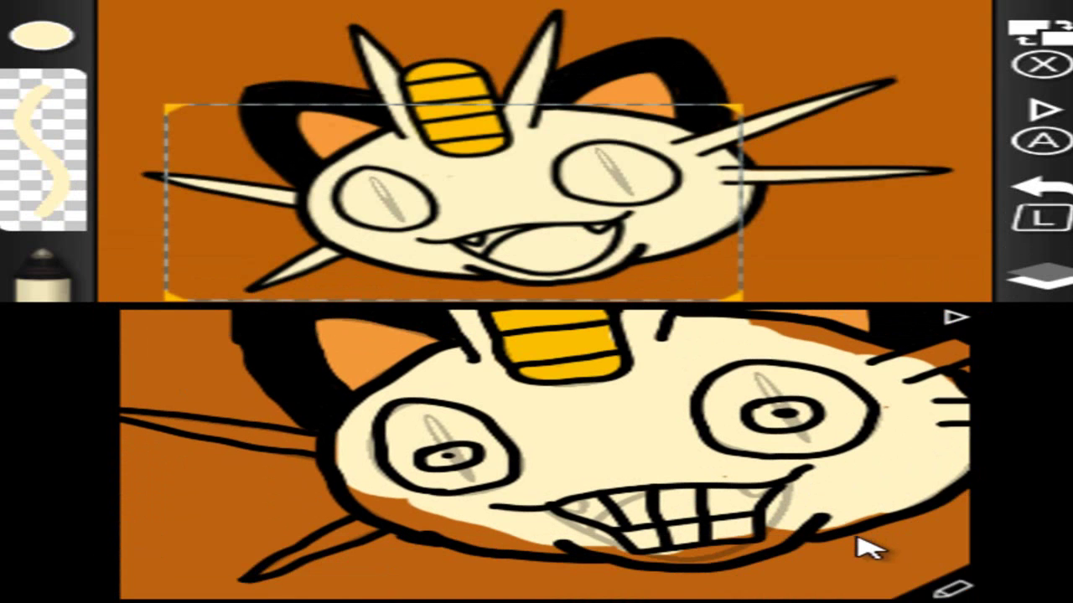
{"action": "left_click", "coordinate": [947, 587]}
{"action": "left_click", "coordinate": [612, 591]}
{"action": "left_click", "coordinate": [949, 520]}
{"action": "left_click_drag", "start_coordinate": [842, 467], "coordinate": [793, 456]}
{"action": "left_click_drag", "start_coordinate": [843, 419], "coordinate": [803, 431]}
{"action": "mouse_move", "coordinate": [775, 508]}
{"action": "left_mouse_down"}
{"action": "mouse_move", "coordinate": [634, 508]}
{"action": "mouse_move", "coordinate": [537, 459]}
{"action": "left_mouse_up"}
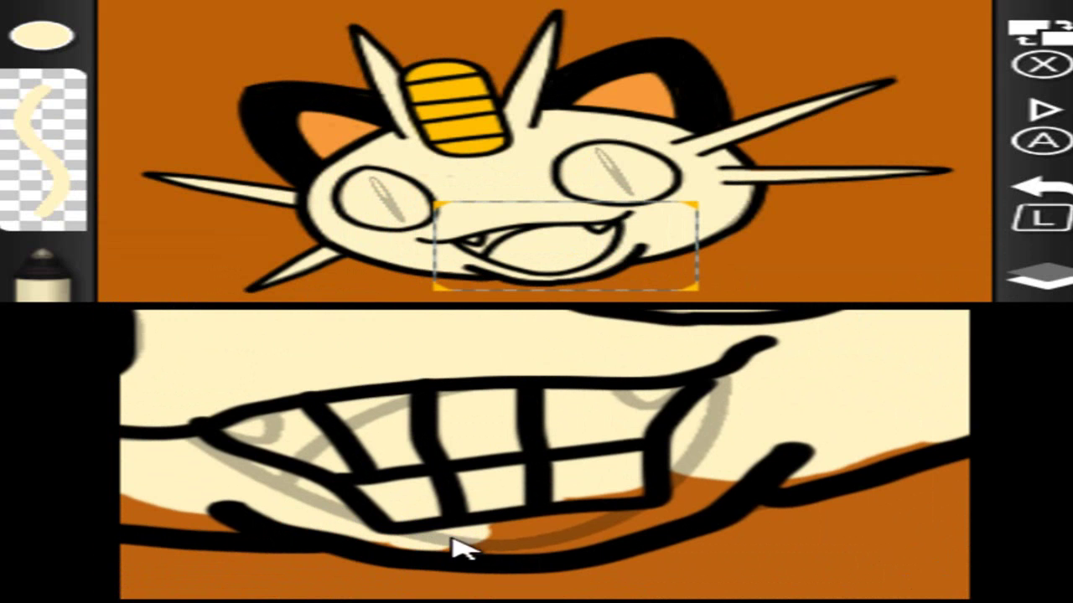
{"action": "mouse_move", "coordinate": [394, 543]}
{"action": "left_mouse_down"}
{"action": "mouse_move", "coordinate": [548, 548]}
{"action": "mouse_move", "coordinate": [733, 479]}
{"action": "mouse_move", "coordinate": [603, 494]}
{"action": "mouse_move", "coordinate": [496, 526]}
{"action": "left_mouse_up"}
{"action": "mouse_move", "coordinate": [728, 478]}
{"action": "left_mouse_down"}
{"action": "mouse_move", "coordinate": [622, 488]}
{"action": "mouse_move", "coordinate": [568, 525]}
{"action": "mouse_move", "coordinate": [720, 487]}
{"action": "left_mouse_up"}
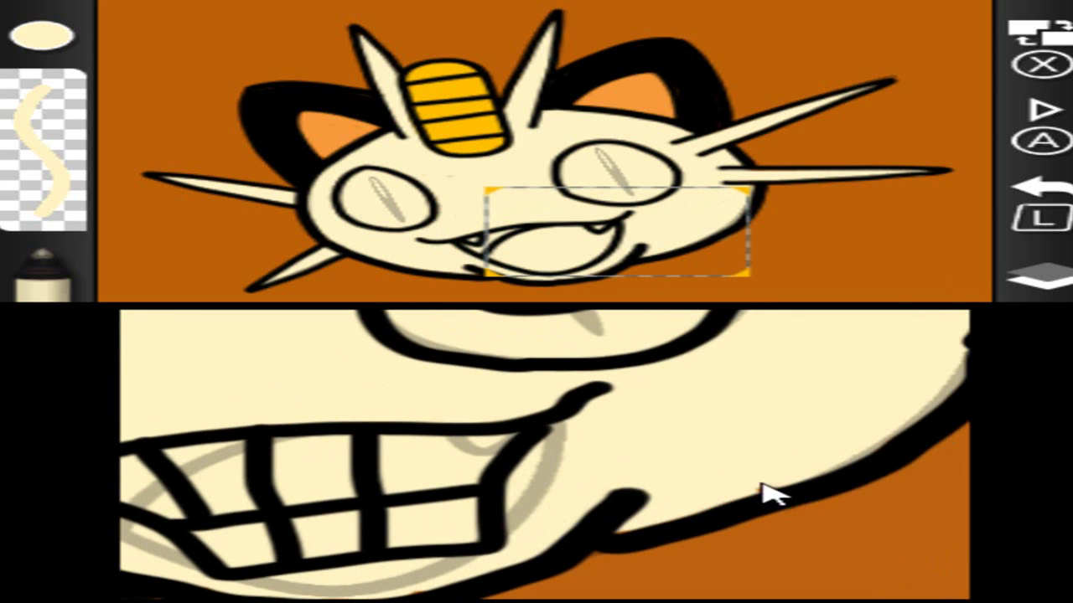
Fill the lower edge of the face with cream from the chin to the left cheek
{"action": "left_click_drag", "start_coordinate": [338, 533], "coordinate": [577, 518]}
{"action": "mouse_move", "coordinate": [306, 538]}
{"action": "left_mouse_down"}
{"action": "mouse_move", "coordinate": [616, 530]}
{"action": "mouse_move", "coordinate": [604, 534]}
{"action": "left_mouse_up"}
{"action": "mouse_move", "coordinate": [521, 537]}
{"action": "left_mouse_down"}
{"action": "mouse_move", "coordinate": [385, 508]}
{"action": "mouse_move", "coordinate": [412, 508]}
{"action": "mouse_move", "coordinate": [393, 484]}
{"action": "mouse_move", "coordinate": [530, 512]}
{"action": "left_mouse_up"}
{"action": "left_click_drag", "start_coordinate": [389, 472], "coordinate": [613, 525]}
{"action": "mouse_move", "coordinate": [557, 550]}
{"action": "left_mouse_down"}
{"action": "mouse_move", "coordinate": [655, 522]}
{"action": "mouse_move", "coordinate": [562, 486]}
{"action": "mouse_move", "coordinate": [517, 433]}
{"action": "mouse_move", "coordinate": [508, 450]}
{"action": "mouse_move", "coordinate": [596, 494]}
{"action": "mouse_move", "coordinate": [652, 489]}
{"action": "left_mouse_up"}
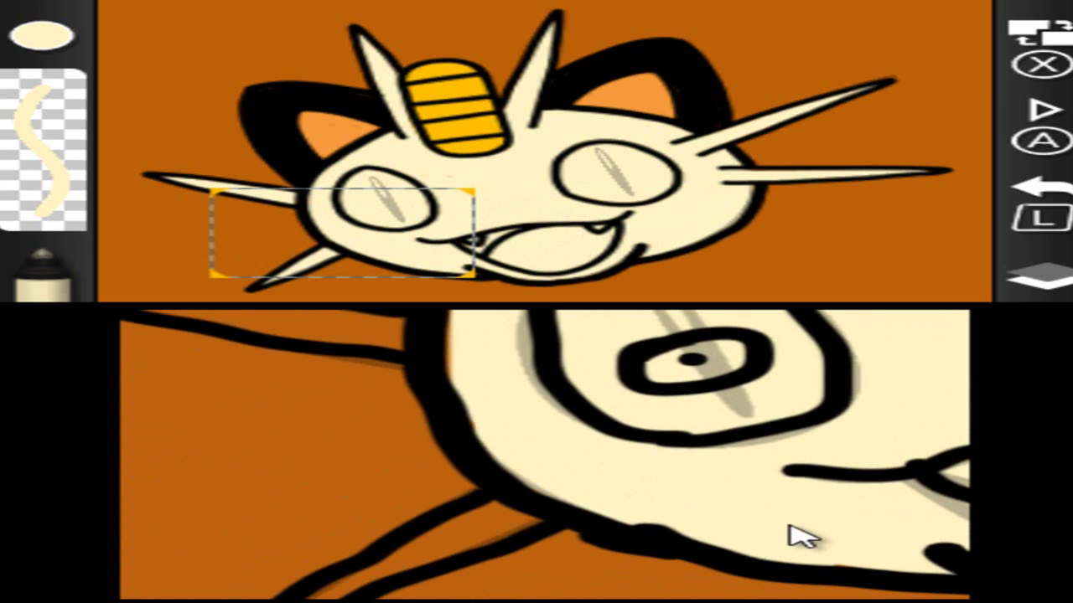
Touch up the remaining gaps along the left cheek and the left edge of the face with cream
{"action": "mouse_move", "coordinate": [673, 453]}
{"action": "left_mouse_down"}
{"action": "mouse_move", "coordinate": [694, 496]}
{"action": "mouse_move", "coordinate": [780, 545]}
{"action": "left_mouse_up"}
{"action": "mouse_move", "coordinate": [593, 481]}
{"action": "left_mouse_down"}
{"action": "mouse_move", "coordinate": [575, 467]}
{"action": "mouse_move", "coordinate": [571, 412]}
{"action": "left_mouse_up"}
{"action": "key", "text": "Up"}
{"action": "key", "text": "Left"}
{"action": "mouse_move", "coordinate": [536, 459]}
{"action": "left_mouse_down"}
{"action": "mouse_move", "coordinate": [671, 479]}
{"action": "mouse_move", "coordinate": [690, 494]}
{"action": "mouse_move", "coordinate": [641, 483]}
{"action": "left_mouse_up"}
{"action": "mouse_move", "coordinate": [555, 467]}
{"action": "left_mouse_down"}
{"action": "mouse_move", "coordinate": [349, 433]}
{"action": "mouse_move", "coordinate": [520, 448]}
{"action": "mouse_move", "coordinate": [538, 460]}
{"action": "left_mouse_up"}
Fill the unpainted strip of forehead between the right eye and the right ear with cream
{"action": "key", "text": "Right"}
{"action": "key", "text": "Down"}
{"action": "key", "text": "Up"}
{"action": "key", "text": "Right"}
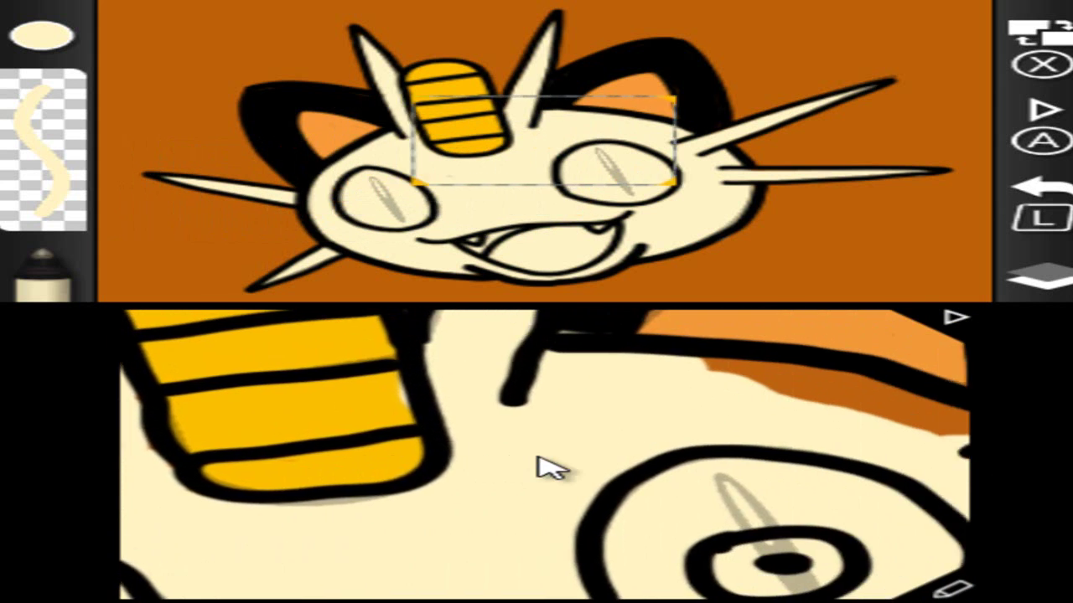
{"action": "mouse_move", "coordinate": [560, 372]}
{"action": "left_mouse_down"}
{"action": "mouse_move", "coordinate": [696, 382]}
{"action": "mouse_move", "coordinate": [830, 431]}
{"action": "left_mouse_up"}
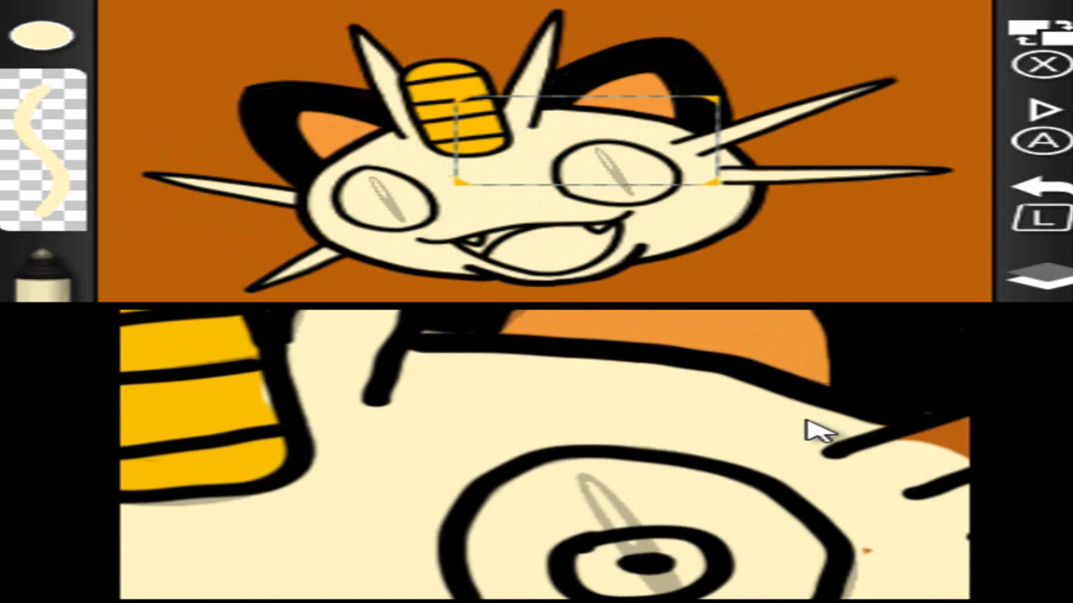
Fill the upper right whisker and the edge of the face around its base with cream
{"action": "key", "text": "Right"}
{"action": "key", "text": "Up"}
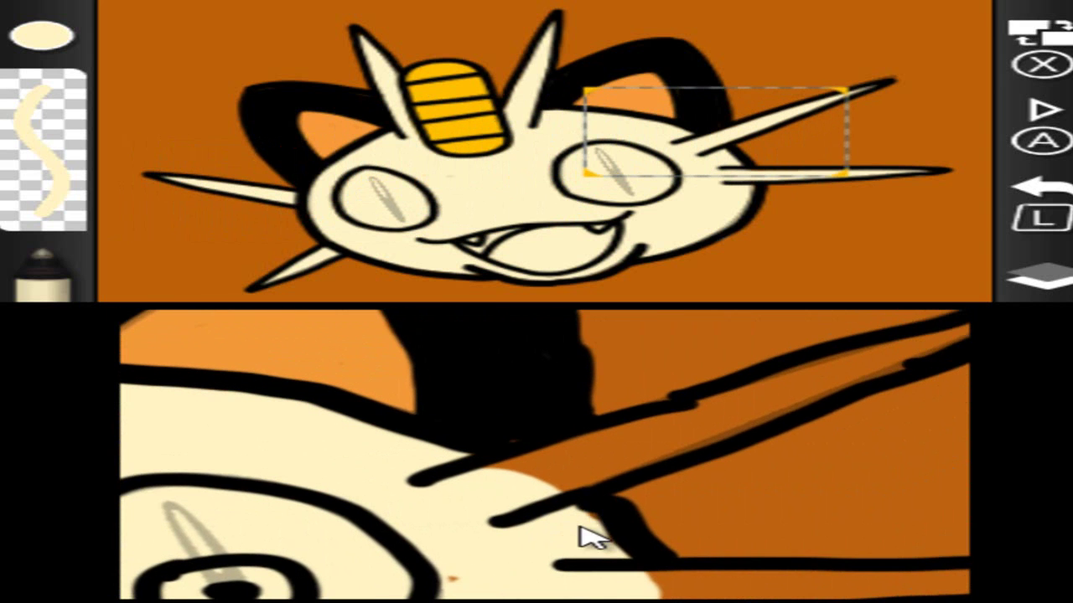
{"action": "left_click_drag", "start_coordinate": [559, 497], "coordinate": [459, 501]}
{"action": "mouse_move", "coordinate": [706, 432]}
{"action": "left_mouse_down"}
{"action": "mouse_move", "coordinate": [623, 460]}
{"action": "mouse_move", "coordinate": [746, 422]}
{"action": "mouse_move", "coordinate": [567, 449]}
{"action": "left_mouse_up"}
{"action": "key", "text": "Up"}
{"action": "key", "text": "Right"}
{"action": "mouse_move", "coordinate": [341, 518]}
{"action": "left_mouse_down"}
{"action": "mouse_move", "coordinate": [483, 495]}
{"action": "mouse_move", "coordinate": [699, 418]}
{"action": "left_mouse_up"}
Fill the lower right whisker with cream from the cheek out to its tip
{"action": "key", "text": "Left"}
{"action": "key", "text": "Down"}
{"action": "key", "text": "Down"}
{"action": "mouse_move", "coordinate": [427, 479]}
{"action": "left_mouse_down"}
{"action": "mouse_move", "coordinate": [613, 472]}
{"action": "mouse_move", "coordinate": [395, 462]}
{"action": "mouse_move", "coordinate": [795, 469]}
{"action": "left_mouse_up"}
{"action": "key", "text": "Right"}
{"action": "mouse_move", "coordinate": [591, 459]}
{"action": "left_mouse_down"}
{"action": "mouse_move", "coordinate": [495, 455]}
{"action": "mouse_move", "coordinate": [517, 458]}
{"action": "left_mouse_up"}
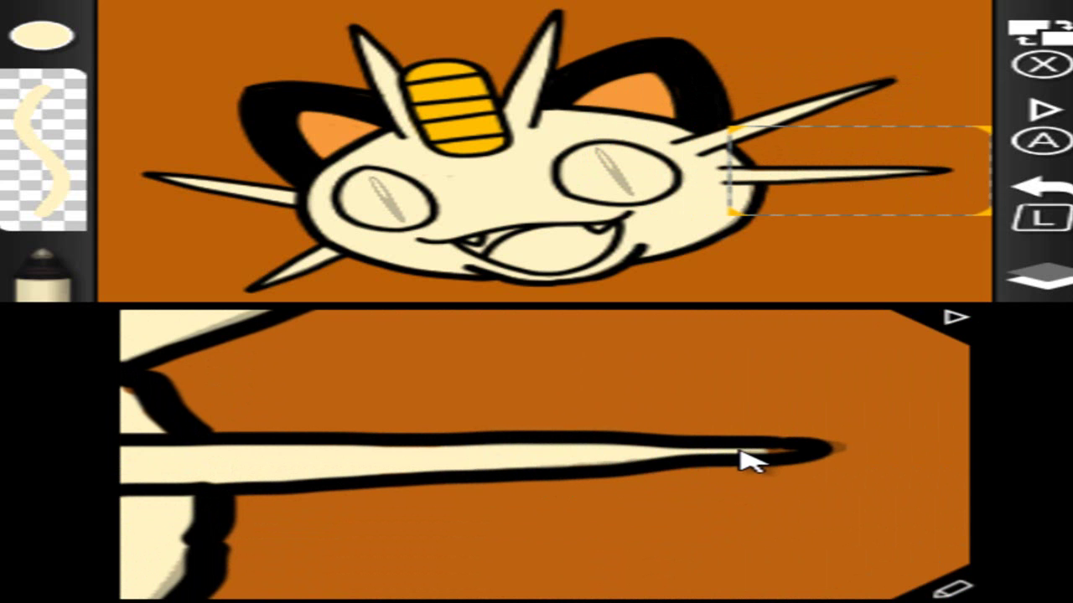
Fill the lower left whisker with cream, undoing and repainting the stroke that spills over its outline
{"action": "key", "text": "Left"}
{"action": "key", "text": "Left"}
{"action": "key", "text": "Down"}
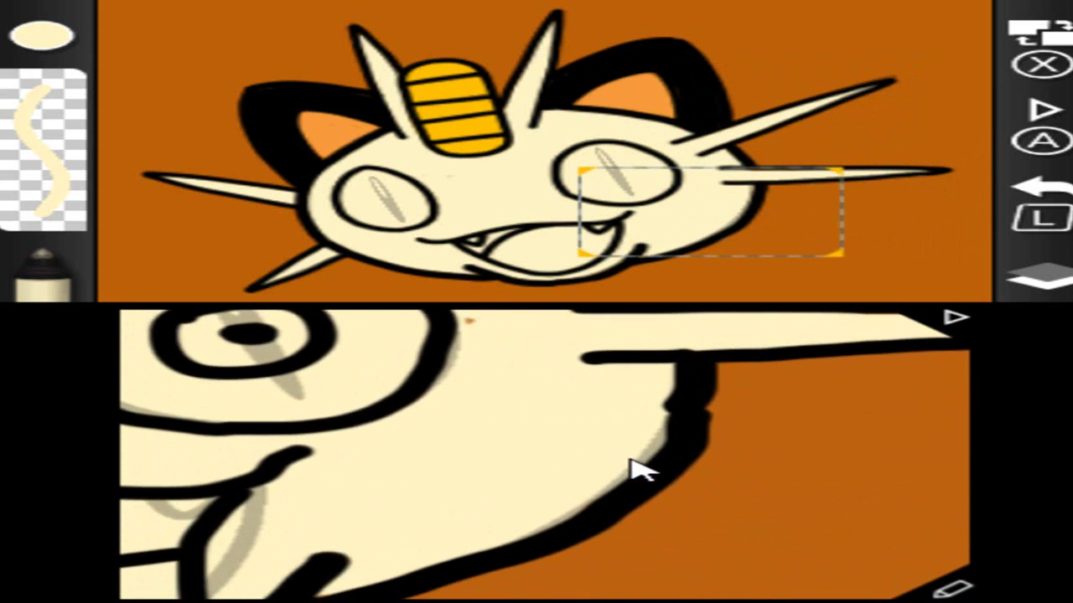
{"action": "key", "text": "Left"}
{"action": "key", "text": "Down"}
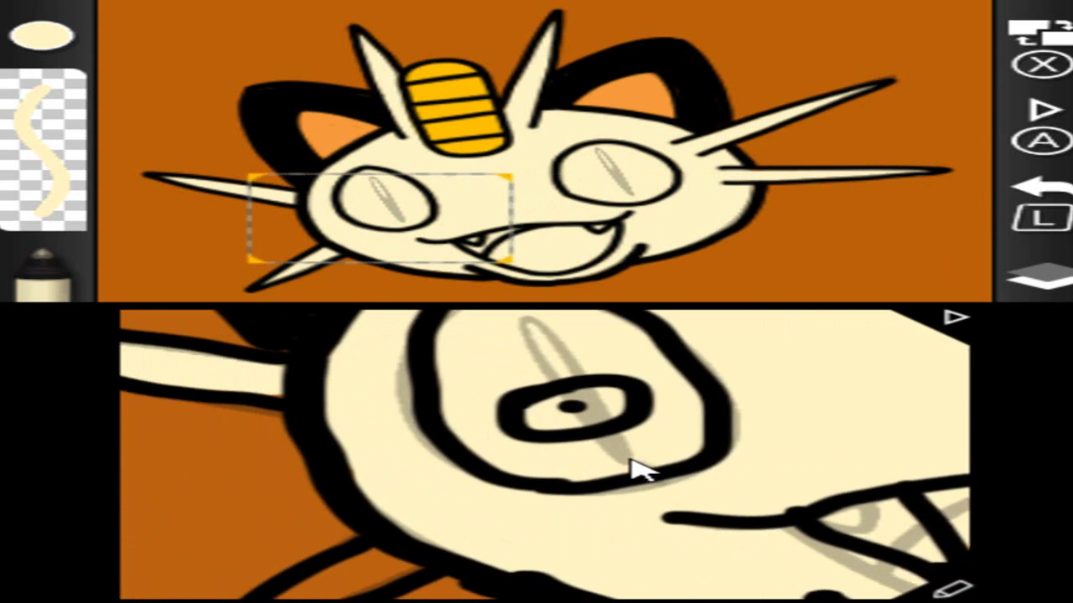
{"action": "left_click_drag", "start_coordinate": [658, 466], "coordinate": [717, 436]}
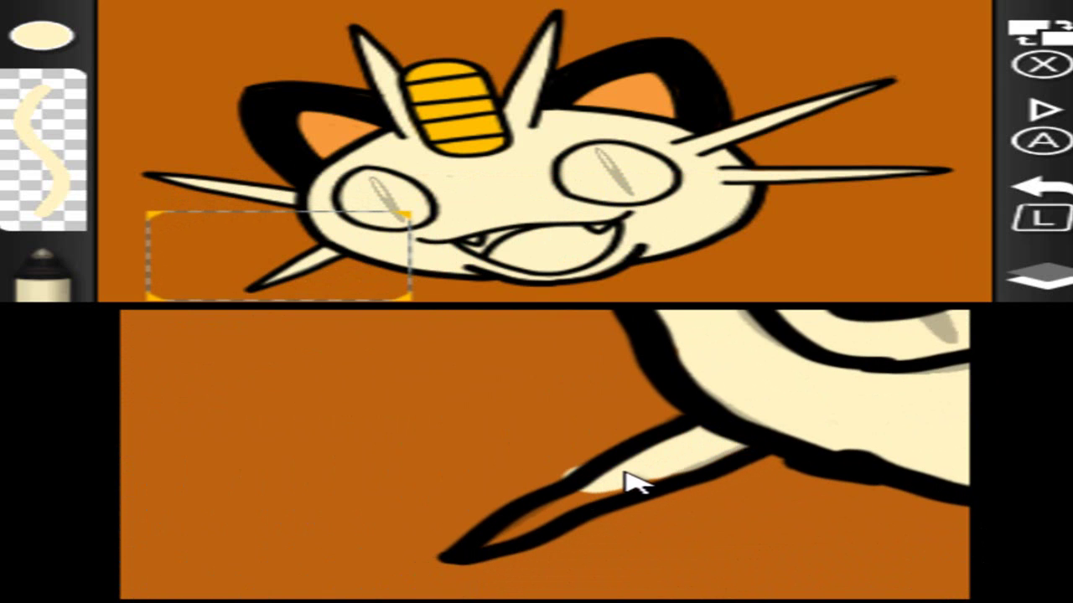
{"action": "key", "text": "l"}
{"action": "mouse_move", "coordinate": [627, 475]}
{"action": "left_mouse_down"}
{"action": "mouse_move", "coordinate": [681, 448]}
{"action": "mouse_move", "coordinate": [675, 463]}
{"action": "mouse_move", "coordinate": [586, 509]}
{"action": "mouse_move", "coordinate": [529, 522]}
{"action": "mouse_move", "coordinate": [499, 549]}
{"action": "left_mouse_up"}
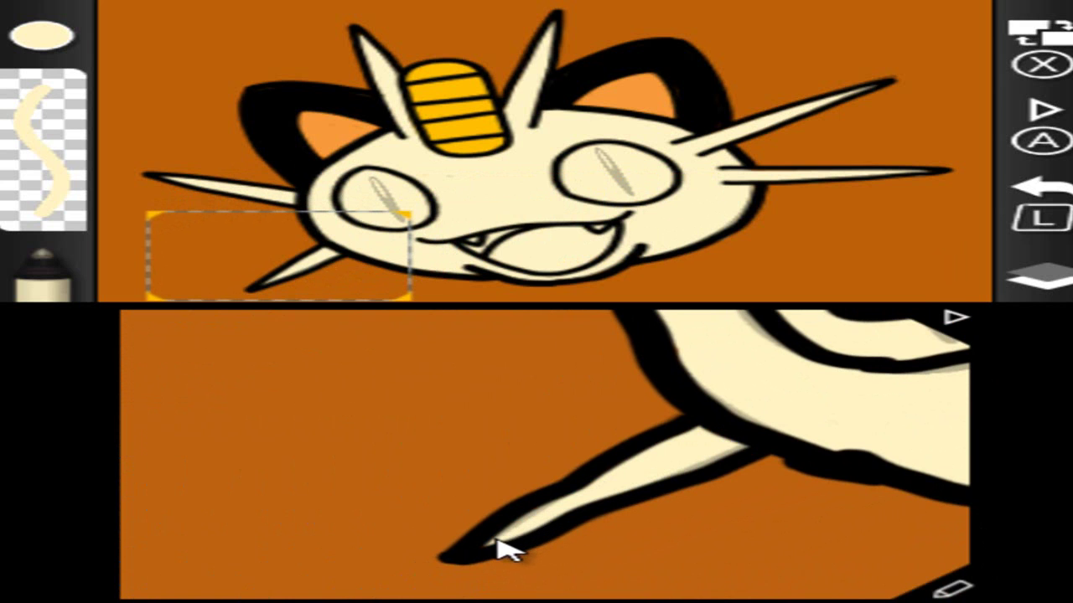
Advance the lesson to the detail colours stage and fill the left eye with white, including around the pupil
{"action": "left_click", "coordinate": [956, 322]}
{"action": "left_click", "coordinate": [771, 505]}
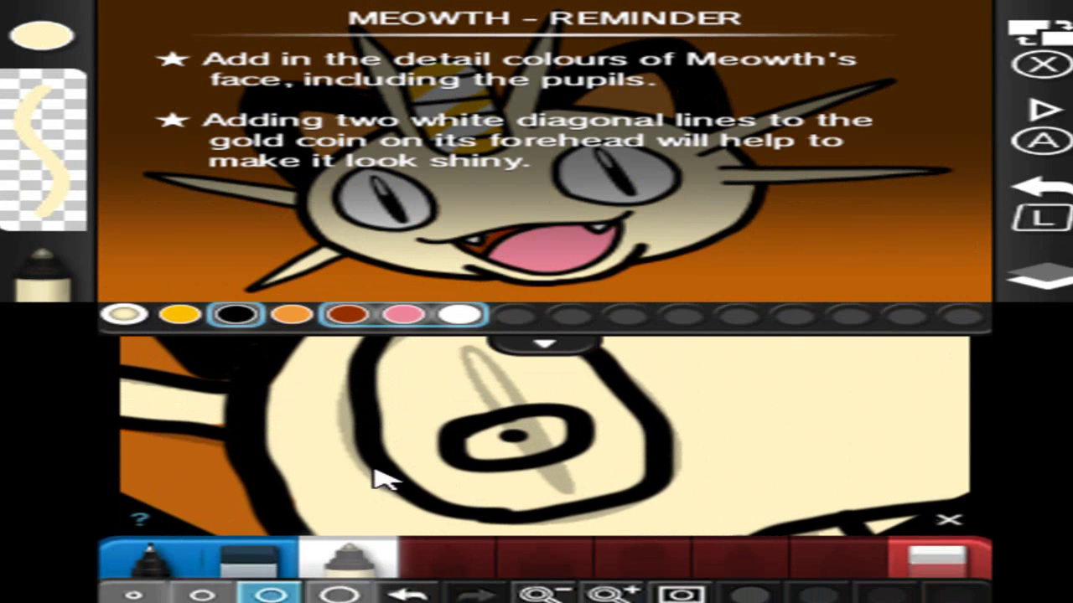
{"action": "left_click", "coordinate": [461, 316]}
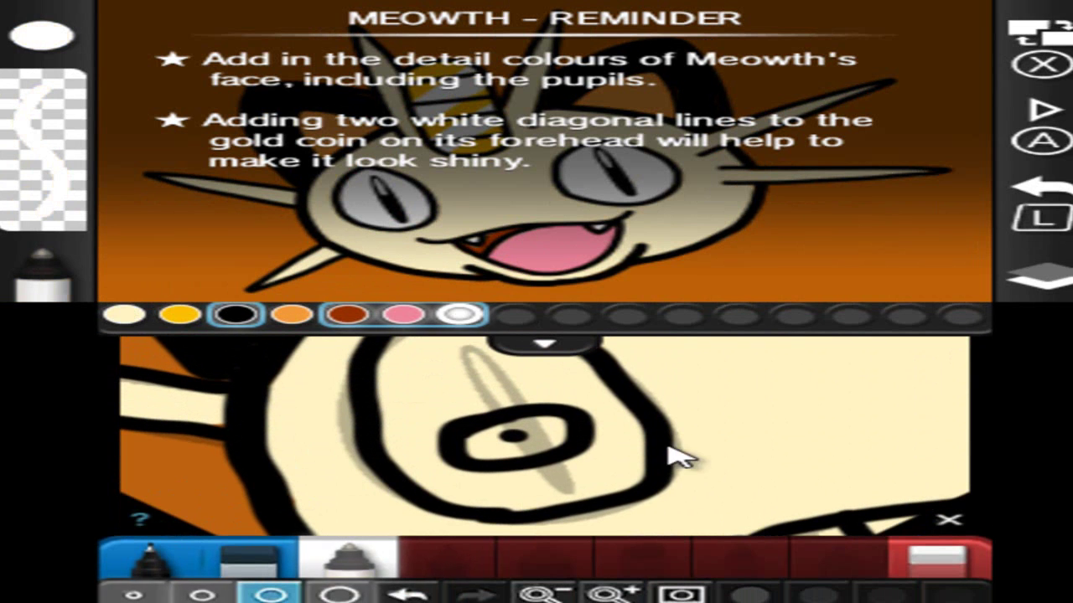
{"action": "left_click", "coordinate": [949, 520]}
{"action": "left_click_drag", "start_coordinate": [479, 491], "coordinate": [569, 490]}
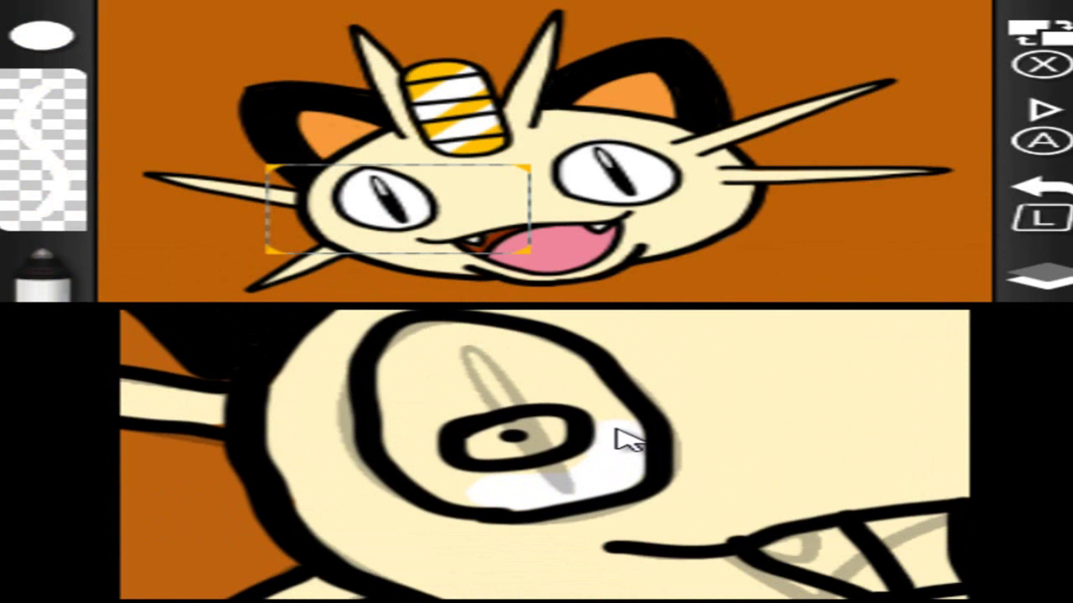
{"action": "mouse_move", "coordinate": [598, 405]}
{"action": "left_mouse_down"}
{"action": "mouse_move", "coordinate": [519, 344]}
{"action": "mouse_move", "coordinate": [462, 338]}
{"action": "mouse_move", "coordinate": [404, 354]}
{"action": "mouse_move", "coordinate": [424, 450]}
{"action": "mouse_move", "coordinate": [458, 482]}
{"action": "left_mouse_up"}
{"action": "left_click_drag", "start_coordinate": [546, 460], "coordinate": [552, 422]}
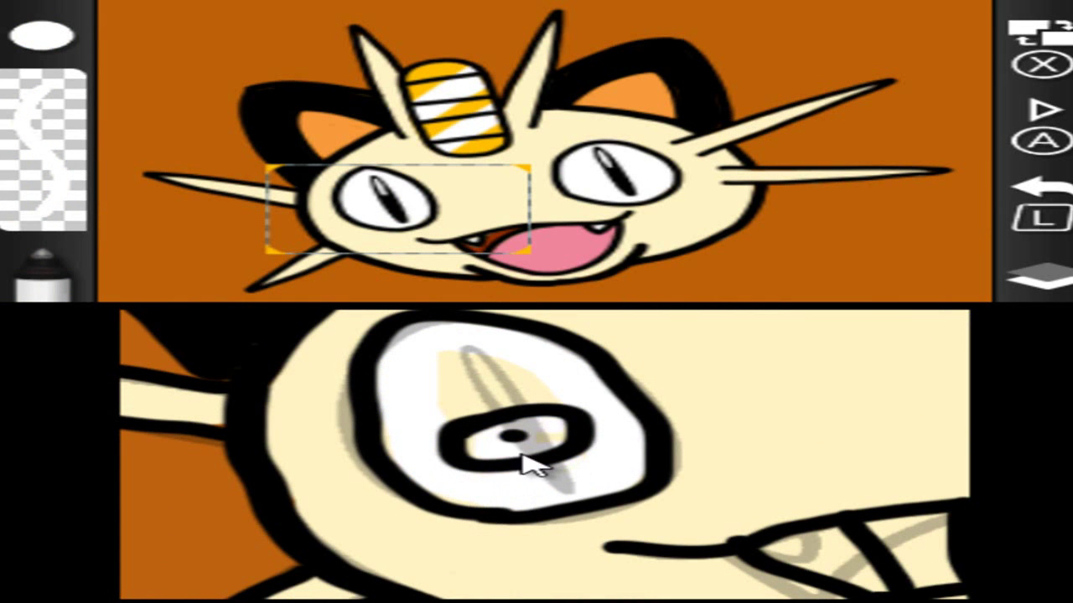
{"action": "mouse_move", "coordinate": [446, 419]}
{"action": "left_mouse_down"}
{"action": "mouse_move", "coordinate": [517, 363]}
{"action": "mouse_move", "coordinate": [497, 432]}
{"action": "left_mouse_up"}
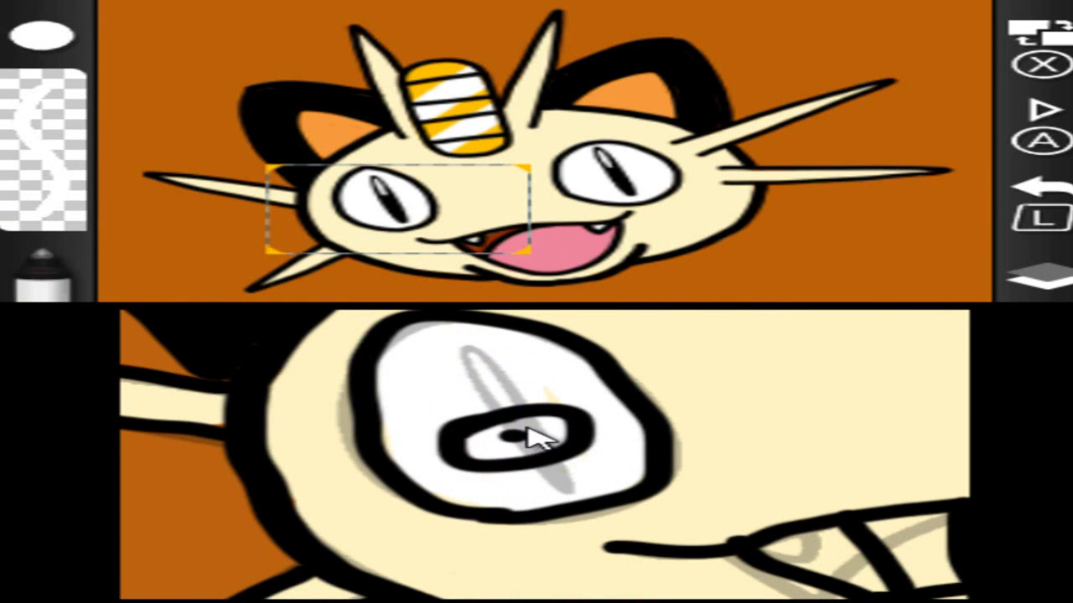
Fill the right eye with white, including the area inside the small inner ring
{"action": "key", "text": "Right"}
{"action": "key", "text": "Up"}
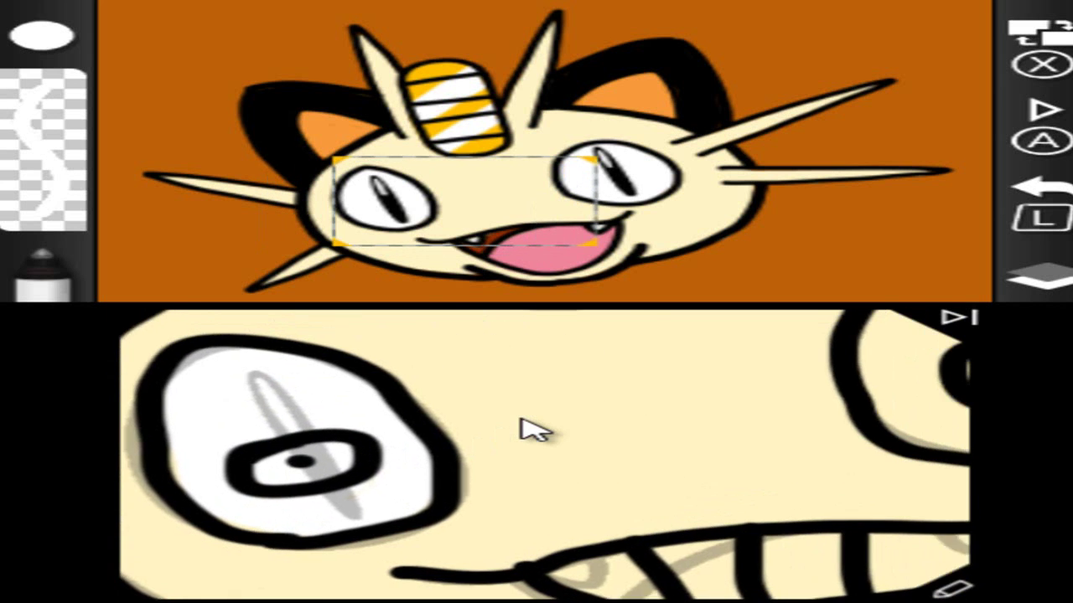
{"action": "mouse_move", "coordinate": [584, 412]}
{"action": "left_mouse_down"}
{"action": "mouse_move", "coordinate": [648, 402]}
{"action": "mouse_move", "coordinate": [694, 433]}
{"action": "mouse_move", "coordinate": [613, 363]}
{"action": "mouse_move", "coordinate": [556, 367]}
{"action": "mouse_move", "coordinate": [517, 381]}
{"action": "mouse_move", "coordinate": [495, 414]}
{"action": "mouse_move", "coordinate": [522, 493]}
{"action": "mouse_move", "coordinate": [630, 517]}
{"action": "mouse_move", "coordinate": [746, 498]}
{"action": "mouse_move", "coordinate": [681, 501]}
{"action": "left_mouse_up"}
{"action": "mouse_move", "coordinate": [769, 488]}
{"action": "left_mouse_down"}
{"action": "mouse_move", "coordinate": [618, 491]}
{"action": "mouse_move", "coordinate": [603, 476]}
{"action": "left_mouse_up"}
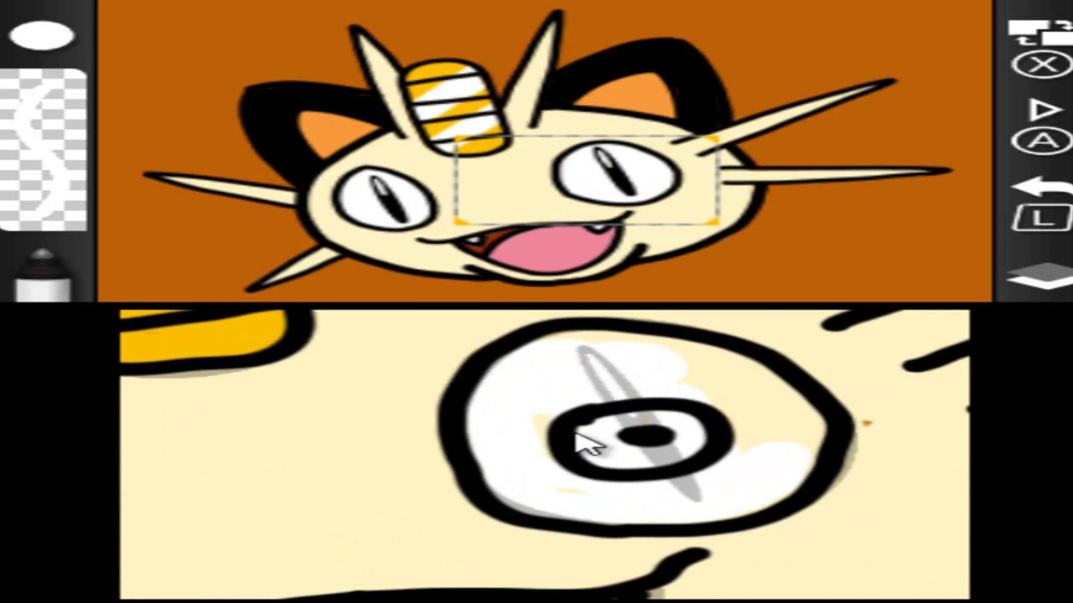
{"action": "mouse_move", "coordinate": [555, 339]}
{"action": "left_mouse_down"}
{"action": "mouse_move", "coordinate": [678, 345]}
{"action": "mouse_move", "coordinate": [754, 394]}
{"action": "mouse_move", "coordinate": [778, 444]}
{"action": "mouse_move", "coordinate": [722, 390]}
{"action": "left_mouse_up"}
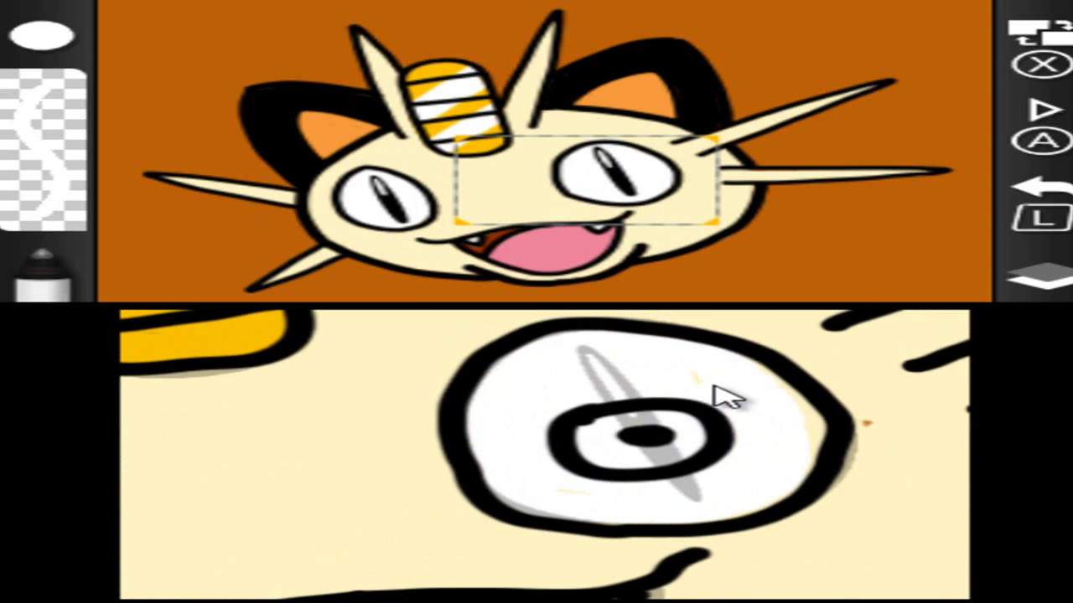
Fill the right eye with black around the small inner ring, leaving only the ring's centre white
{"action": "left_click", "coordinate": [947, 589]}
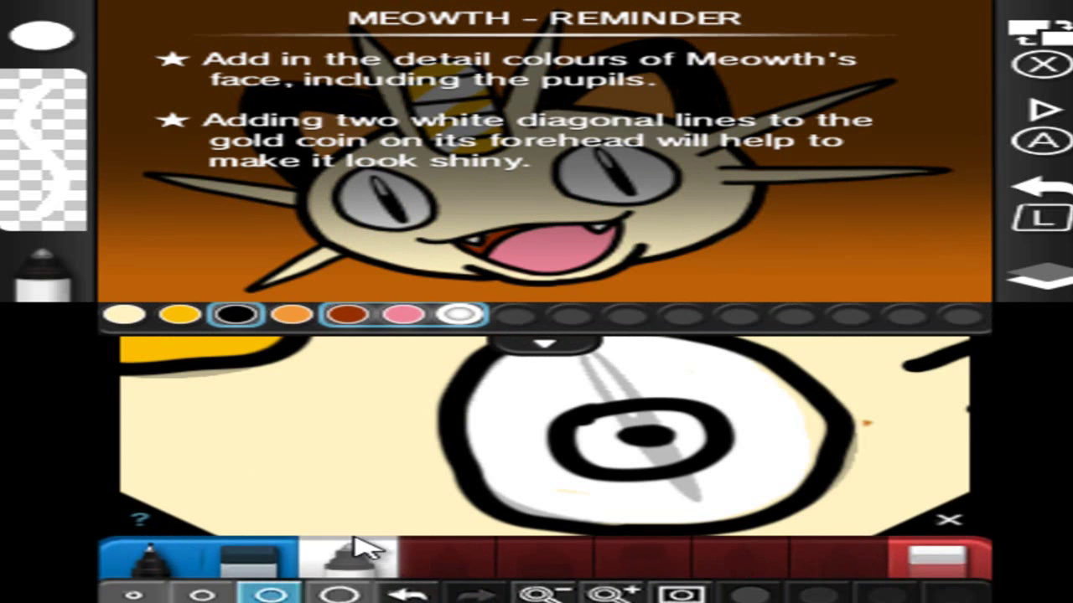
{"action": "left_click", "coordinate": [244, 315]}
{"action": "left_click", "coordinate": [243, 316]}
{"action": "left_click", "coordinate": [951, 521]}
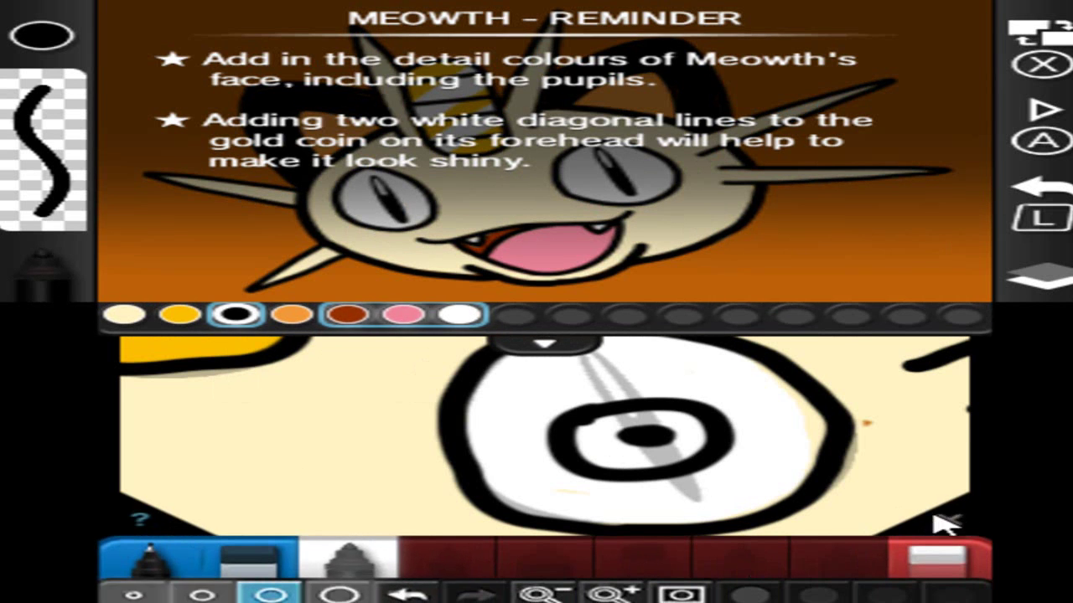
{"action": "mouse_move", "coordinate": [634, 503]}
{"action": "left_mouse_down"}
{"action": "mouse_move", "coordinate": [779, 469]}
{"action": "mouse_move", "coordinate": [702, 498]}
{"action": "mouse_move", "coordinate": [722, 508]}
{"action": "left_mouse_up"}
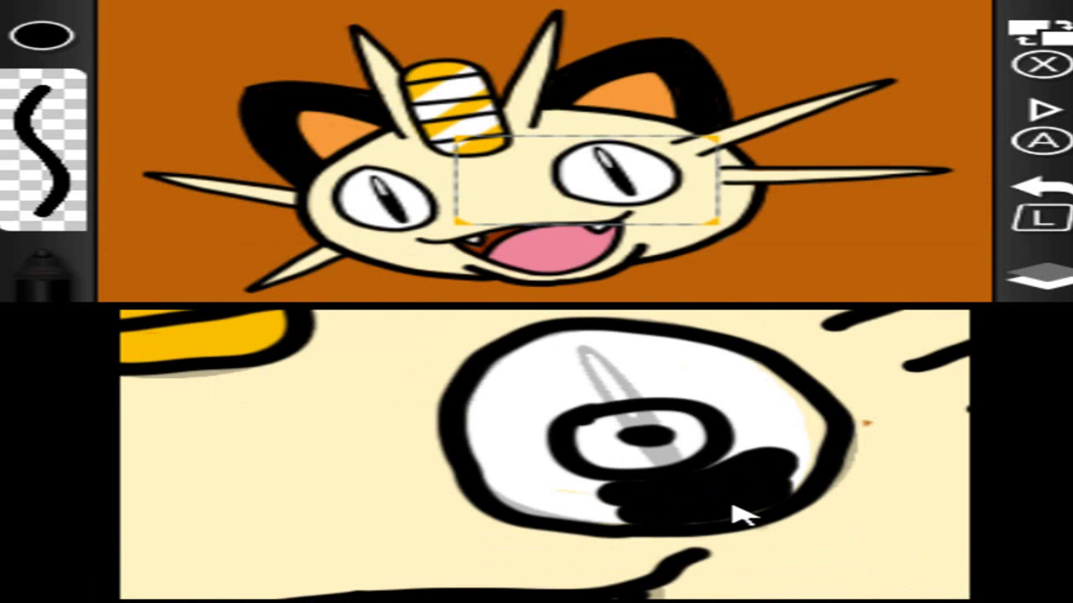
{"action": "left_click_drag", "start_coordinate": [655, 520], "coordinate": [594, 521]}
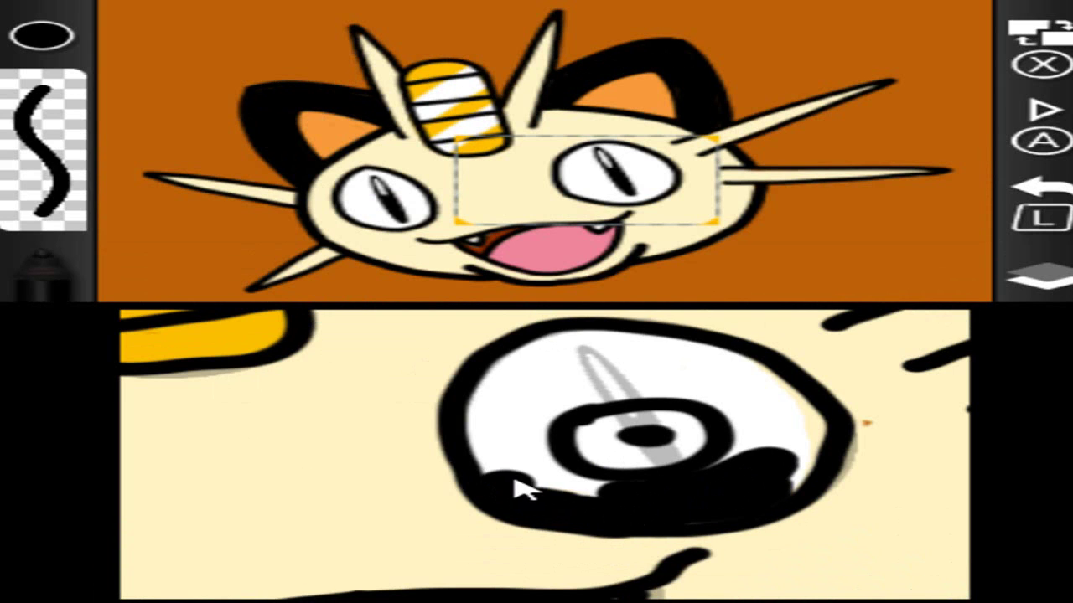
{"action": "left_click_drag", "start_coordinate": [508, 488], "coordinate": [587, 501]}
{"action": "left_click_drag", "start_coordinate": [515, 469], "coordinate": [612, 495]}
{"action": "left_click_drag", "start_coordinate": [514, 457], "coordinate": [537, 453]}
{"action": "mouse_move", "coordinate": [488, 423]}
{"action": "left_mouse_down"}
{"action": "mouse_move", "coordinate": [515, 375]}
{"action": "mouse_move", "coordinate": [594, 344]}
{"action": "mouse_move", "coordinate": [701, 357]}
{"action": "mouse_move", "coordinate": [779, 400]}
{"action": "mouse_move", "coordinate": [789, 446]}
{"action": "left_mouse_up"}
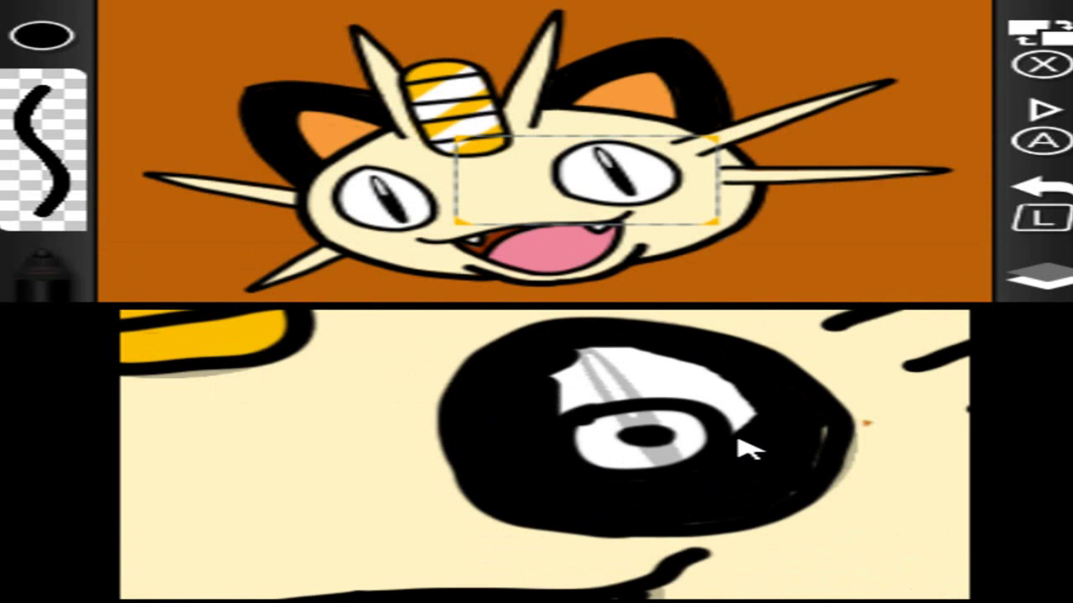
{"action": "mouse_move", "coordinate": [723, 387]}
{"action": "left_mouse_down"}
{"action": "mouse_move", "coordinate": [570, 385]}
{"action": "mouse_move", "coordinate": [584, 405]}
{"action": "left_mouse_up"}
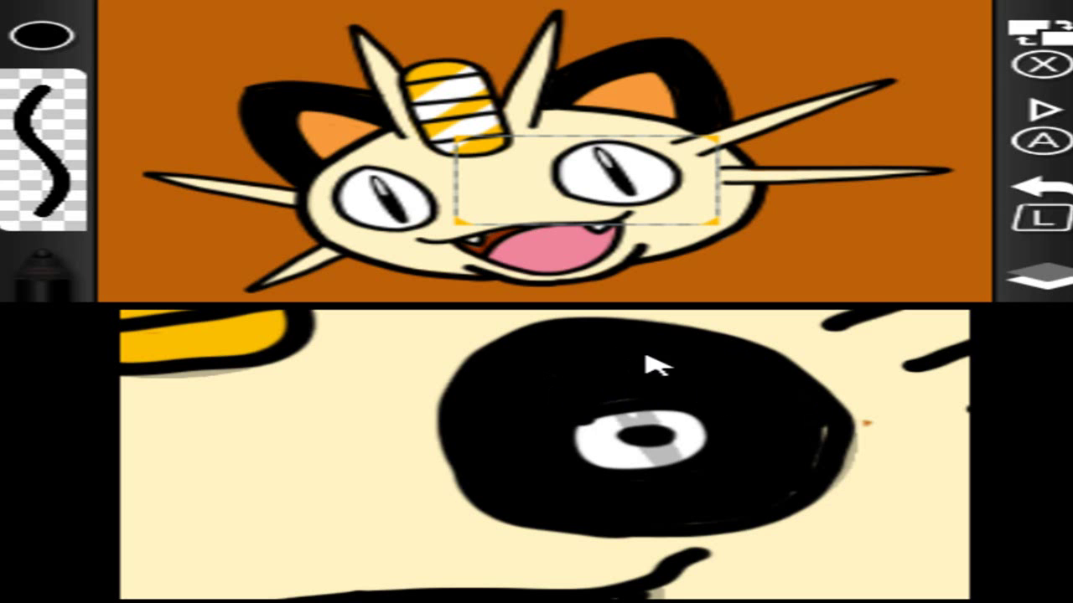
Fill the left eye with black around its small inner ring, leaving the ring's centre white
{"action": "key", "text": "Left"}
{"action": "key", "text": "Down"}
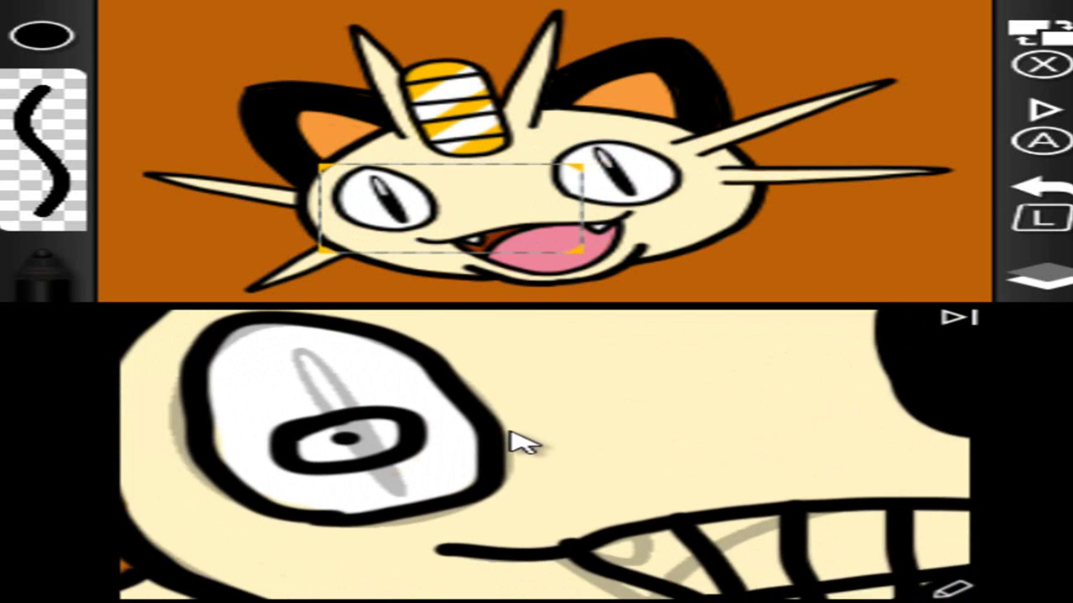
{"action": "mouse_move", "coordinate": [482, 493]}
{"action": "left_mouse_down"}
{"action": "mouse_move", "coordinate": [551, 462]}
{"action": "mouse_move", "coordinate": [466, 490]}
{"action": "mouse_move", "coordinate": [576, 474]}
{"action": "left_mouse_up"}
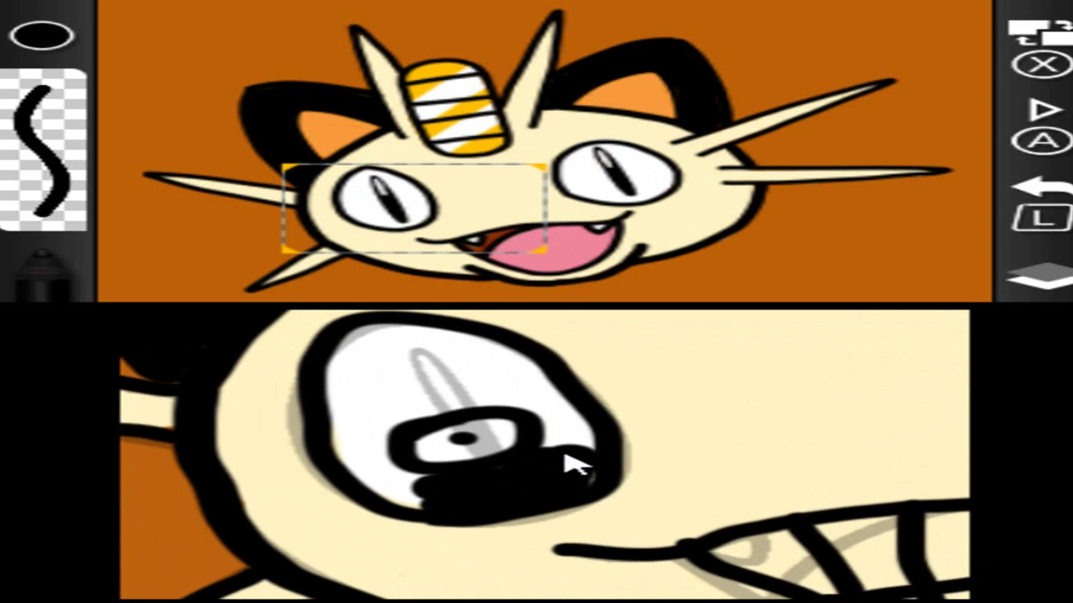
{"action": "mouse_move", "coordinate": [549, 416]}
{"action": "left_mouse_down"}
{"action": "mouse_move", "coordinate": [441, 350]}
{"action": "mouse_move", "coordinate": [378, 338]}
{"action": "mouse_move", "coordinate": [355, 372]}
{"action": "mouse_move", "coordinate": [352, 411]}
{"action": "left_mouse_up"}
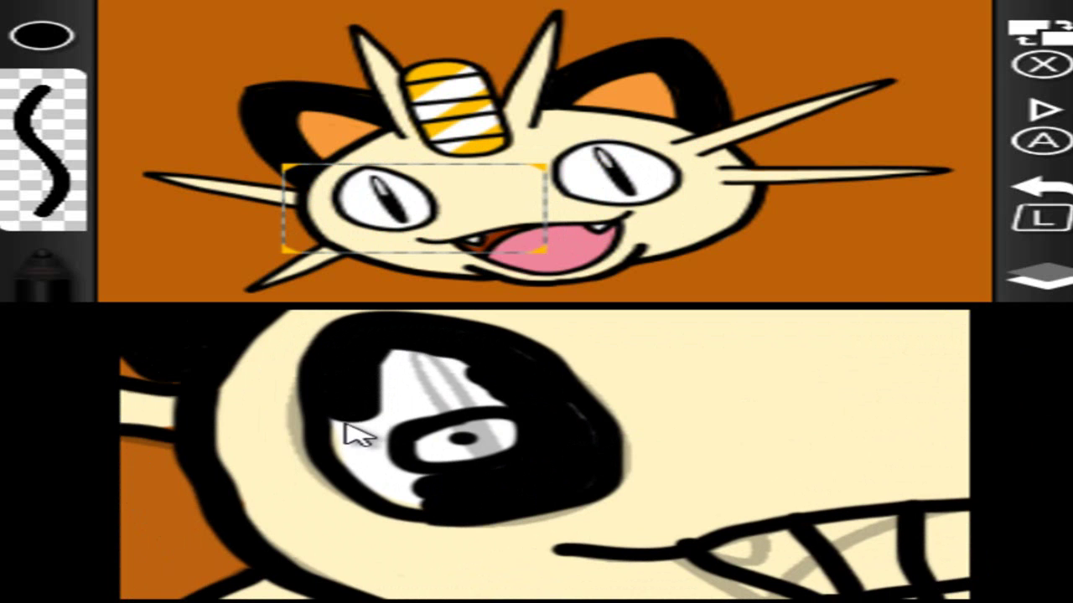
{"action": "mouse_move", "coordinate": [412, 503]}
{"action": "left_mouse_down"}
{"action": "mouse_move", "coordinate": [383, 494]}
{"action": "mouse_move", "coordinate": [356, 425]}
{"action": "mouse_move", "coordinate": [414, 407]}
{"action": "mouse_move", "coordinate": [389, 420]}
{"action": "mouse_move", "coordinate": [451, 367]}
{"action": "left_mouse_up"}
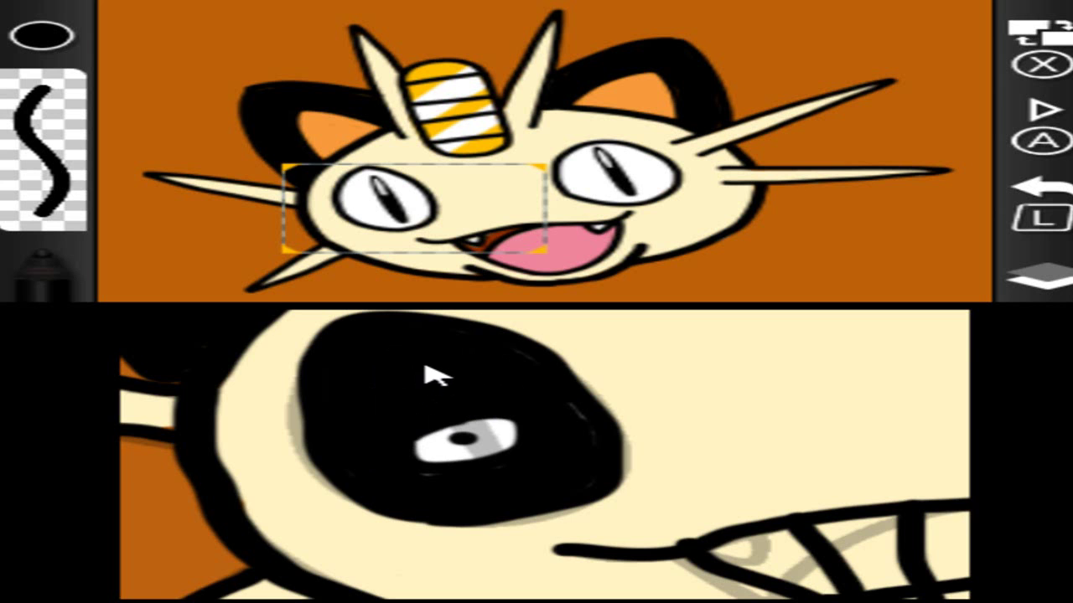
Fill the upper and lower rows of teeth in the mouth with white
{"action": "key", "text": "Right"}
{"action": "key", "text": "Down"}
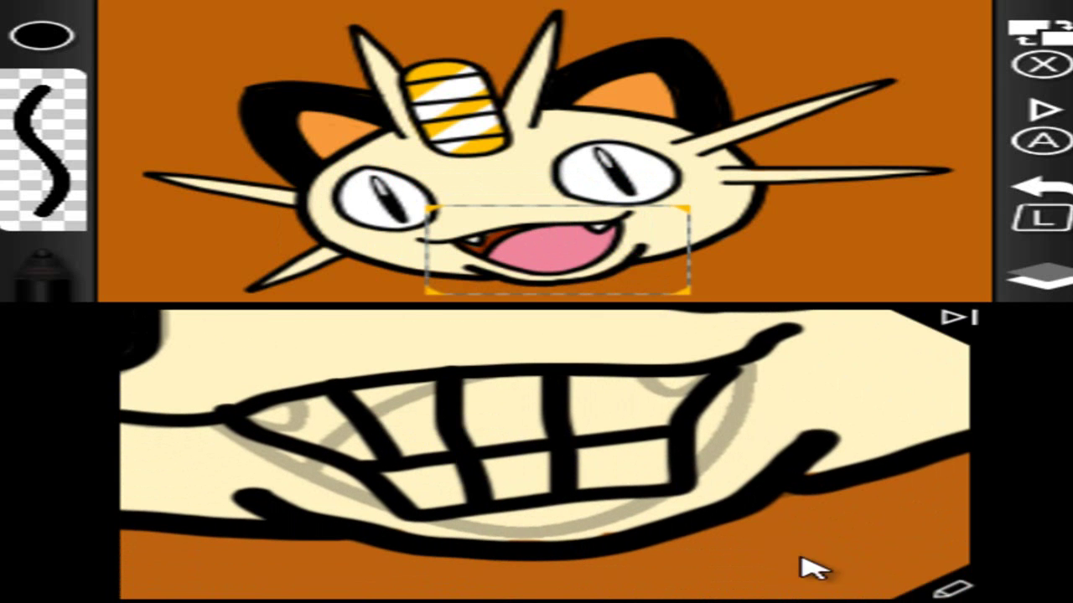
{"action": "left_click", "coordinate": [956, 591]}
{"action": "left_click", "coordinate": [461, 315]}
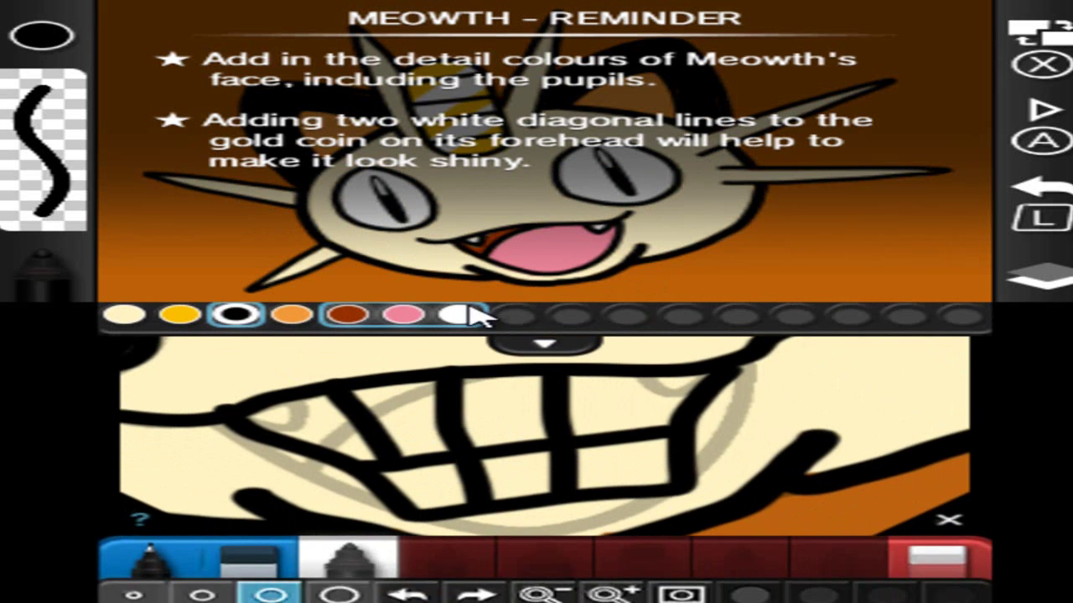
{"action": "left_click", "coordinate": [949, 520]}
{"action": "left_click_drag", "start_coordinate": [391, 434], "coordinate": [438, 427]}
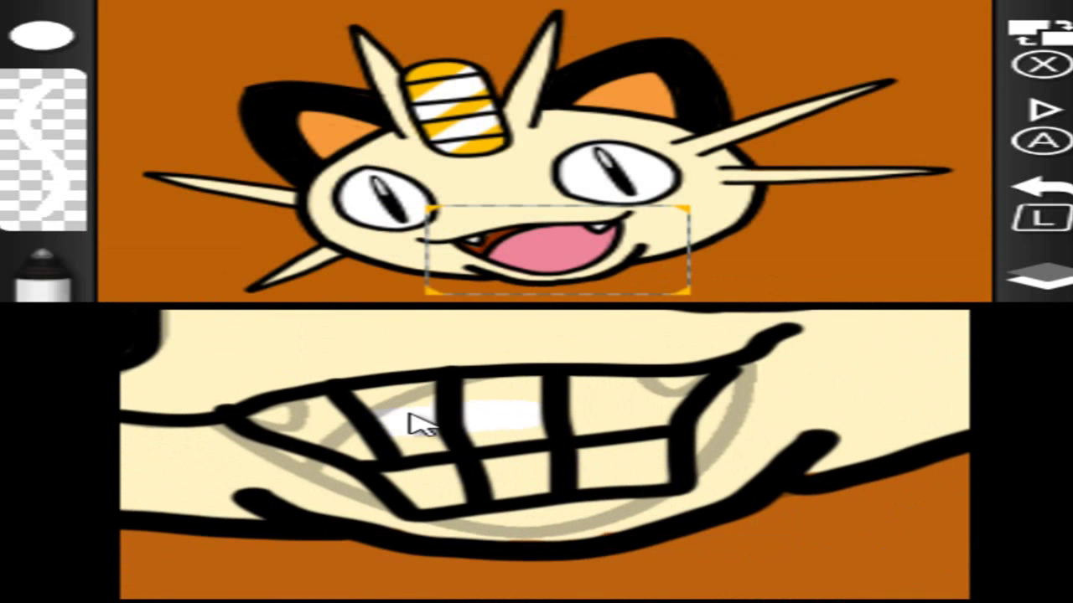
{"action": "mouse_move", "coordinate": [346, 409]}
{"action": "left_mouse_down"}
{"action": "mouse_move", "coordinate": [455, 388]}
{"action": "mouse_move", "coordinate": [574, 390]}
{"action": "mouse_move", "coordinate": [570, 398]}
{"action": "left_mouse_up"}
{"action": "left_click_drag", "start_coordinate": [680, 384], "coordinate": [617, 419]}
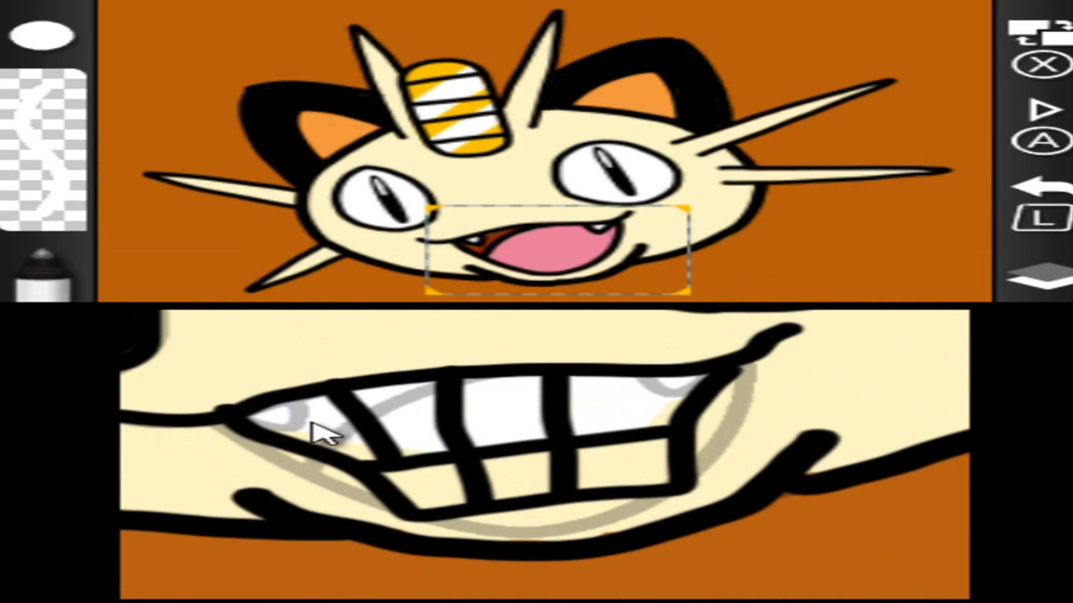
{"action": "mouse_move", "coordinate": [419, 491]}
{"action": "left_mouse_down"}
{"action": "mouse_move", "coordinate": [522, 498]}
{"action": "mouse_move", "coordinate": [663, 479]}
{"action": "left_mouse_up"}
{"action": "left_click_drag", "start_coordinate": [623, 442], "coordinate": [554, 474]}
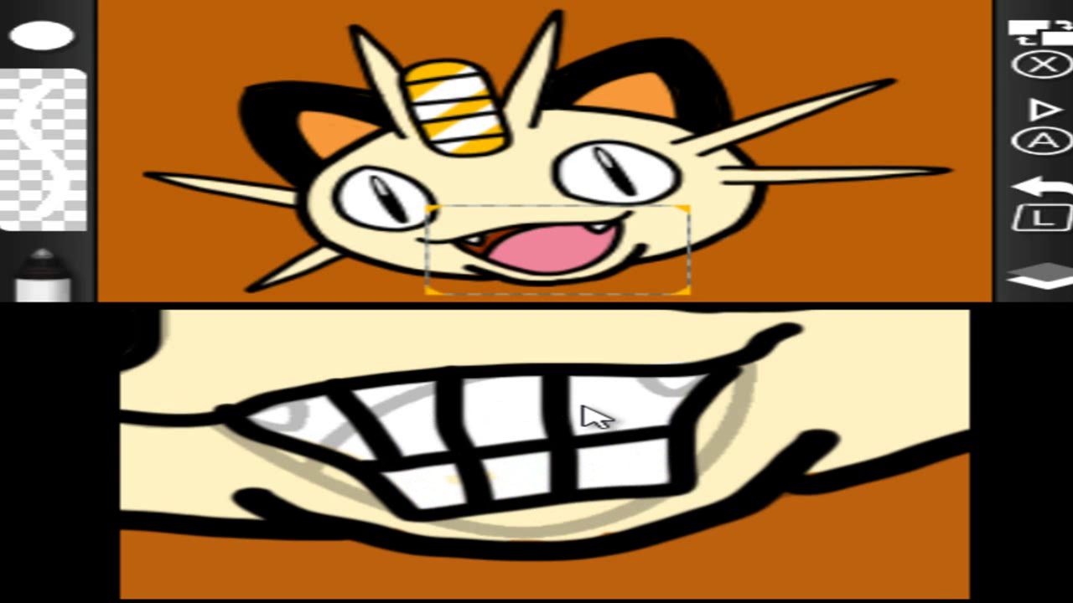
{"action": "key", "text": "Up"}
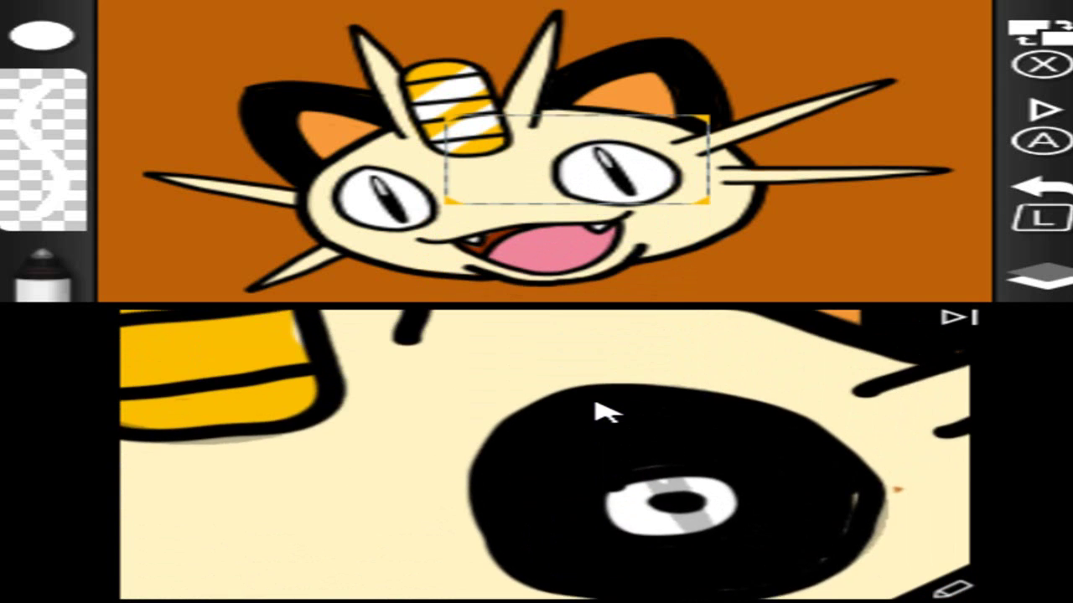
{"action": "key", "text": "Left"}
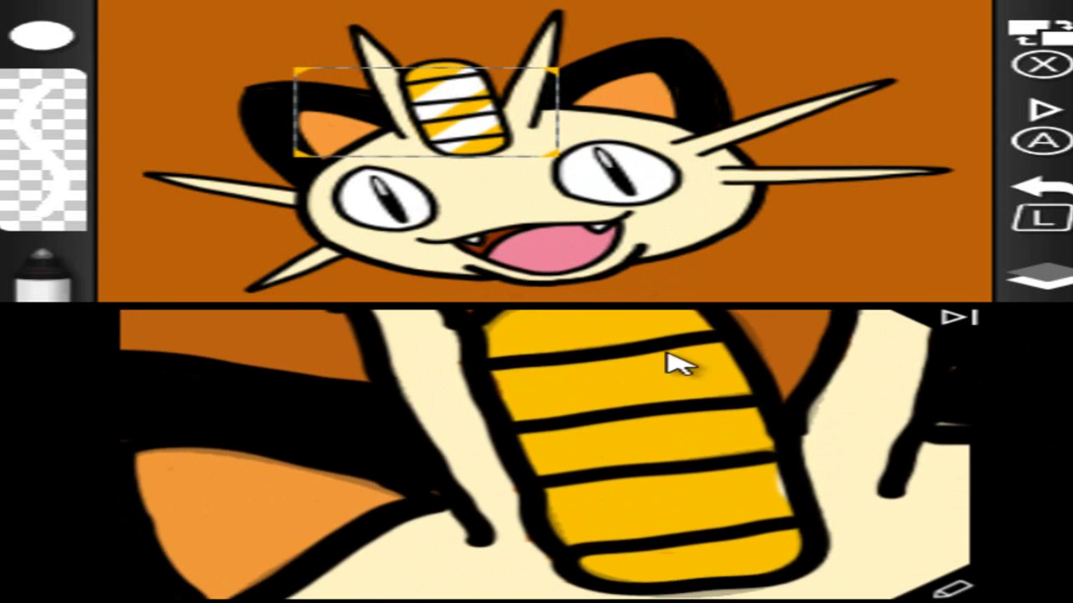
{"action": "key", "text": "Down"}
{"action": "left_click", "coordinate": [955, 590]}
{"action": "left_click", "coordinate": [365, 317]}
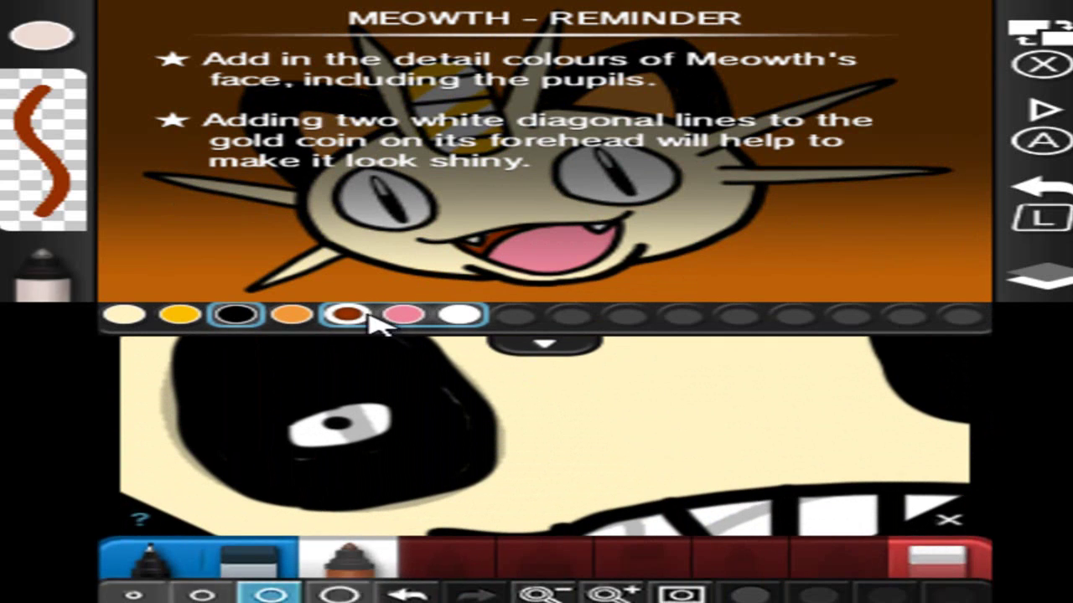
{"action": "left_click", "coordinate": [947, 519]}
{"action": "key", "text": "Down"}
{"action": "key", "text": "Right"}
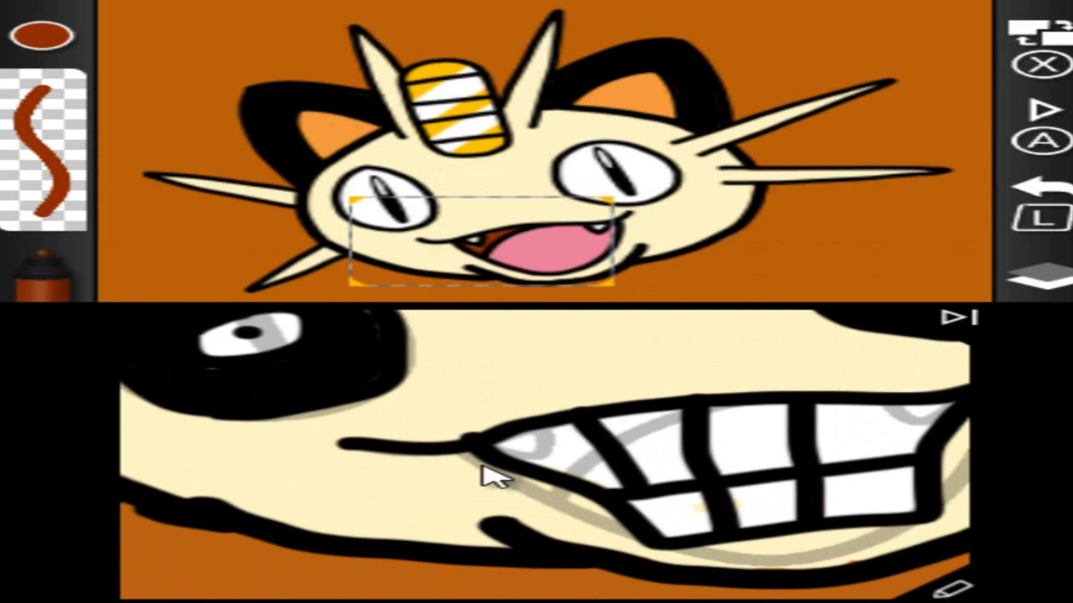
{"action": "left_click_drag", "start_coordinate": [376, 388], "coordinate": [364, 413]}
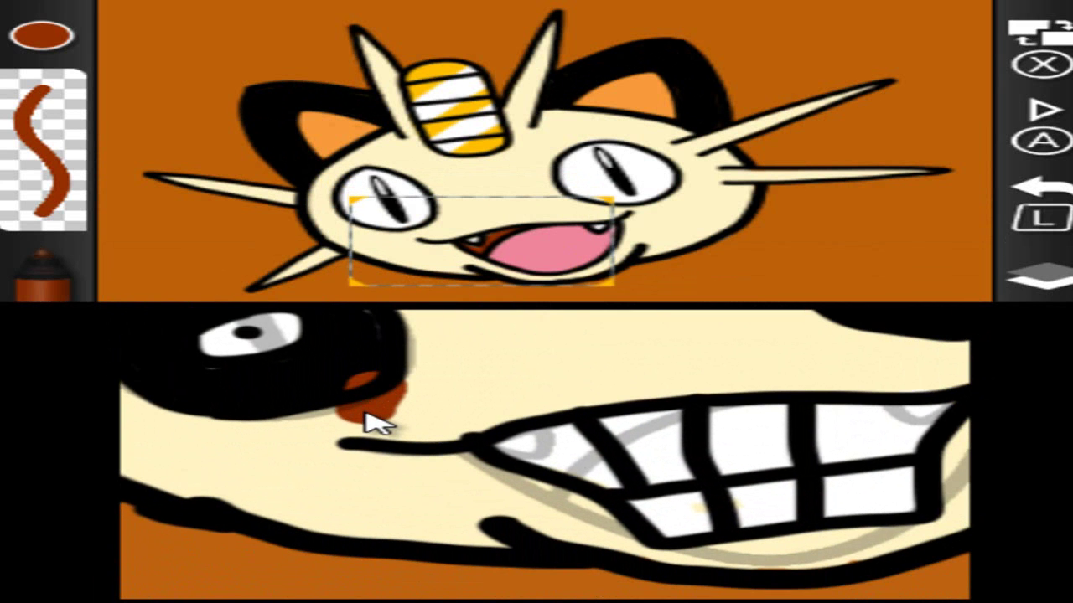
{"action": "key", "text": "l"}
Choose the deep red marker colour from the full palette and set its tip to the second-smallest size
{"action": "left_click", "coordinate": [977, 587]}
{"action": "left_click", "coordinate": [563, 350]}
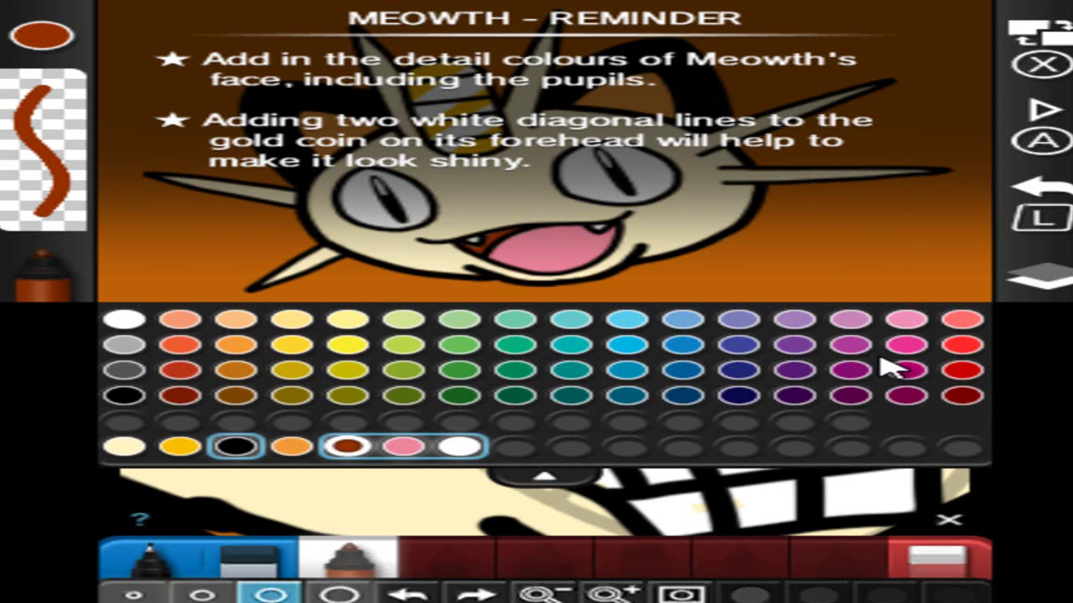
{"action": "left_click", "coordinate": [962, 370]}
{"action": "left_click", "coordinate": [955, 519]}
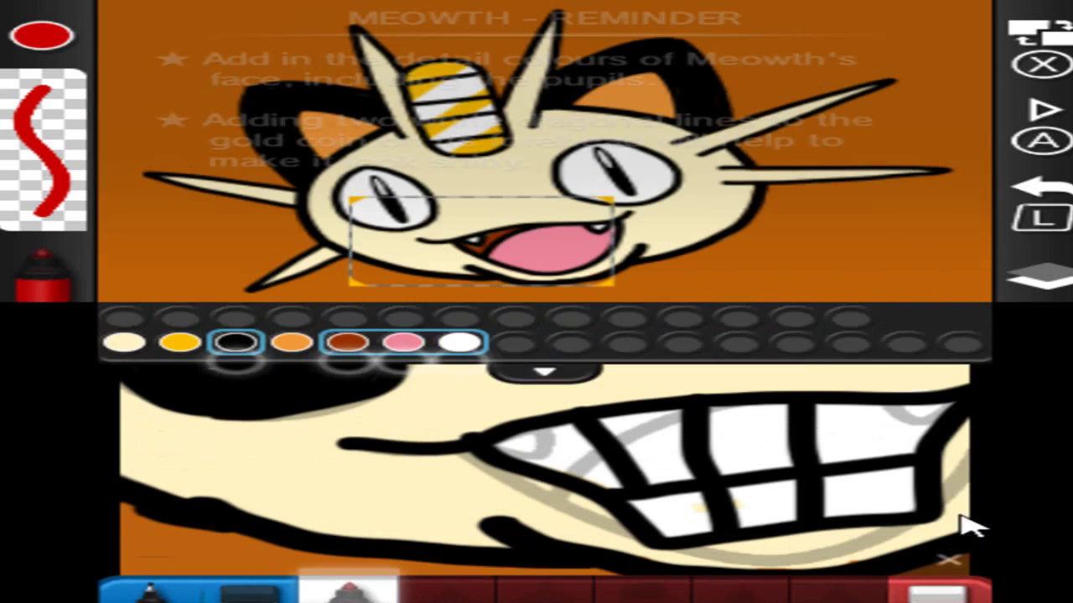
{"action": "left_click", "coordinate": [955, 590]}
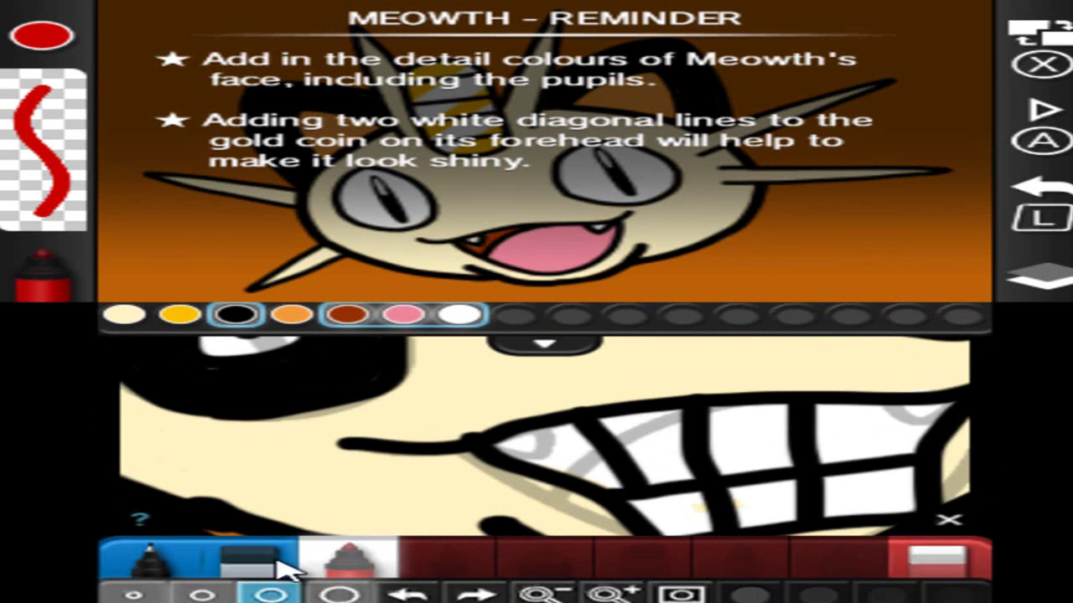
{"action": "left_click", "coordinate": [204, 596]}
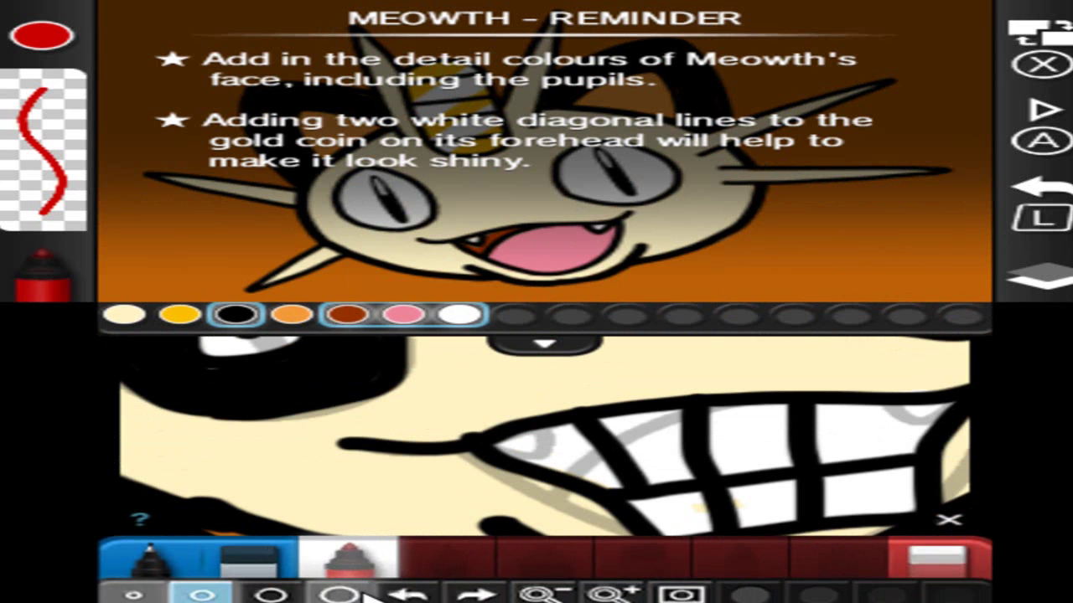
{"action": "left_click", "coordinate": [948, 521]}
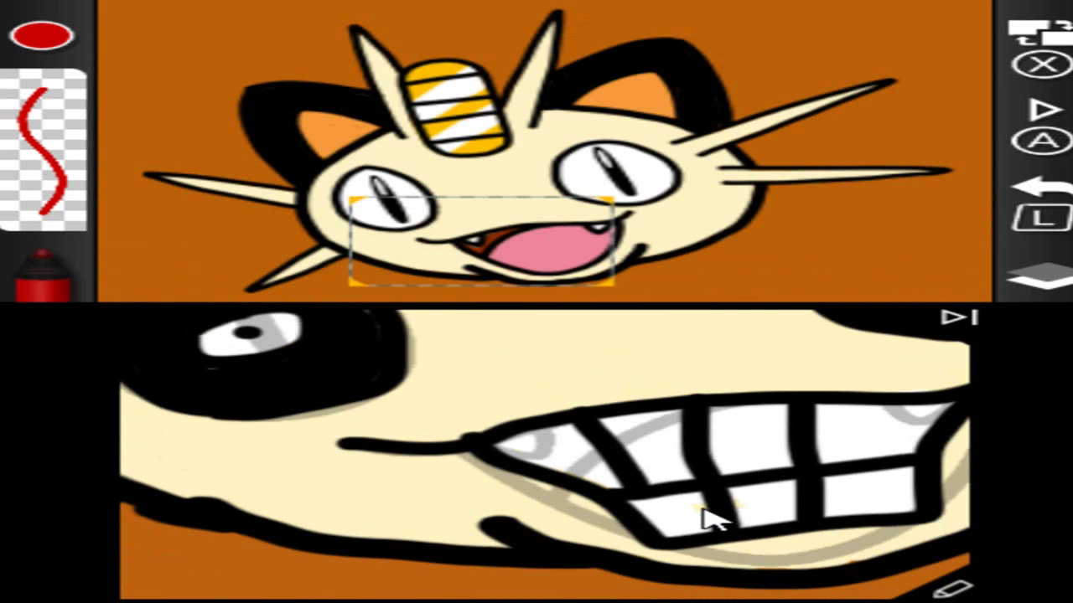
{"action": "key", "text": "Left"}
{"action": "mouse_move", "coordinate": [562, 410]}
{"action": "left_mouse_down"}
{"action": "mouse_move", "coordinate": [503, 407]}
{"action": "mouse_move", "coordinate": [538, 405]}
{"action": "mouse_move", "coordinate": [520, 419]}
{"action": "mouse_move", "coordinate": [401, 436]}
{"action": "mouse_move", "coordinate": [439, 436]}
{"action": "mouse_move", "coordinate": [349, 431]}
{"action": "mouse_move", "coordinate": [558, 411]}
{"action": "mouse_move", "coordinate": [434, 465]}
{"action": "mouse_move", "coordinate": [452, 448]}
{"action": "left_mouse_up"}
{"action": "key", "text": "Up"}
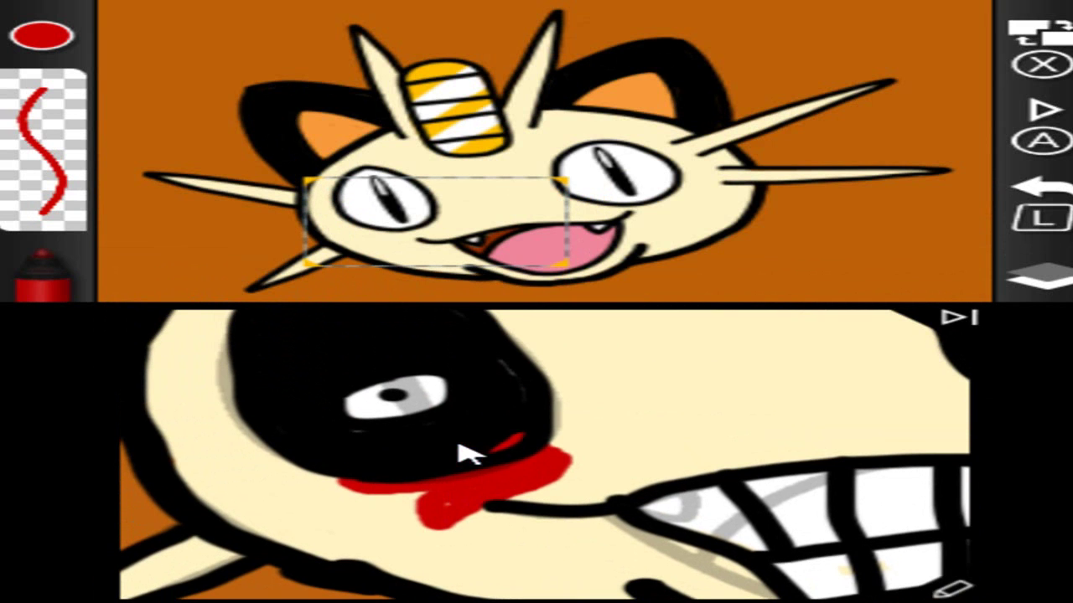
{"action": "key", "text": "l"}
Draw a red outline all the way around the left eye's black area
{"action": "left_click_drag", "start_coordinate": [350, 484], "coordinate": [515, 458]}
{"action": "mouse_move", "coordinate": [419, 484]}
{"action": "left_mouse_down"}
{"action": "mouse_move", "coordinate": [558, 450]}
{"action": "mouse_move", "coordinate": [357, 479]}
{"action": "mouse_move", "coordinate": [260, 455]}
{"action": "left_mouse_up"}
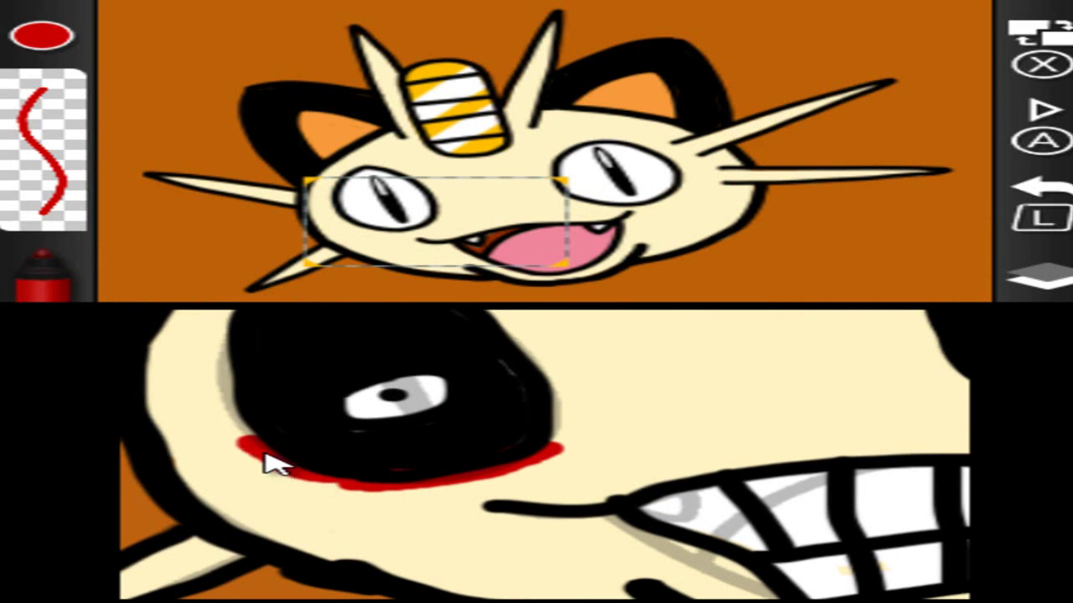
{"action": "mouse_move", "coordinate": [480, 461]}
{"action": "left_mouse_down"}
{"action": "mouse_move", "coordinate": [570, 437]}
{"action": "mouse_move", "coordinate": [558, 420]}
{"action": "left_mouse_up"}
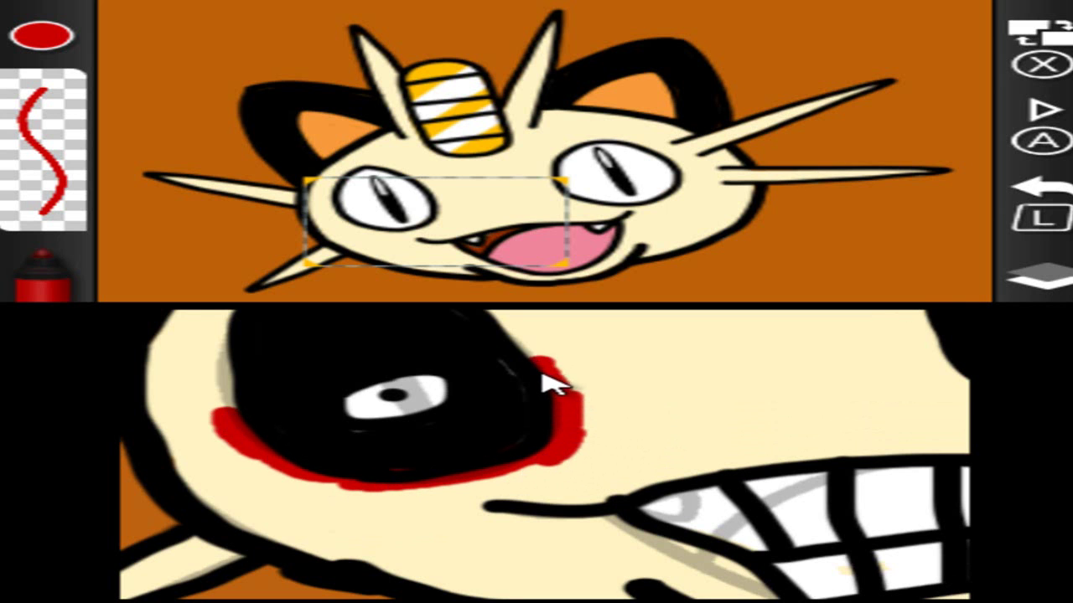
{"action": "key", "text": "Left"}
{"action": "key", "text": "Up"}
{"action": "left_click_drag", "start_coordinate": [382, 529], "coordinate": [403, 462]}
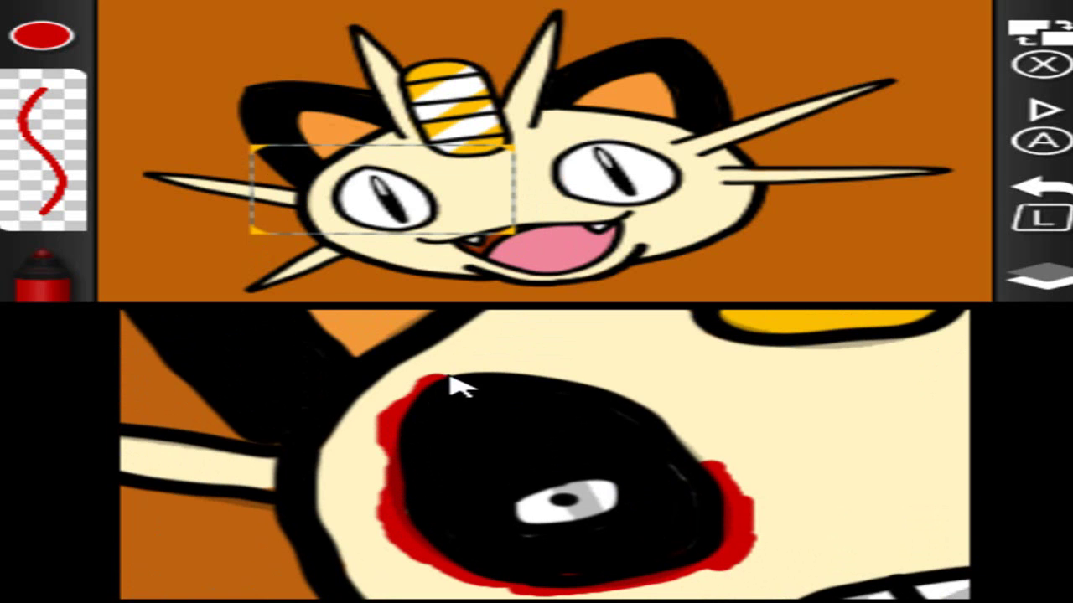
{"action": "left_click_drag", "start_coordinate": [642, 419], "coordinate": [710, 471]}
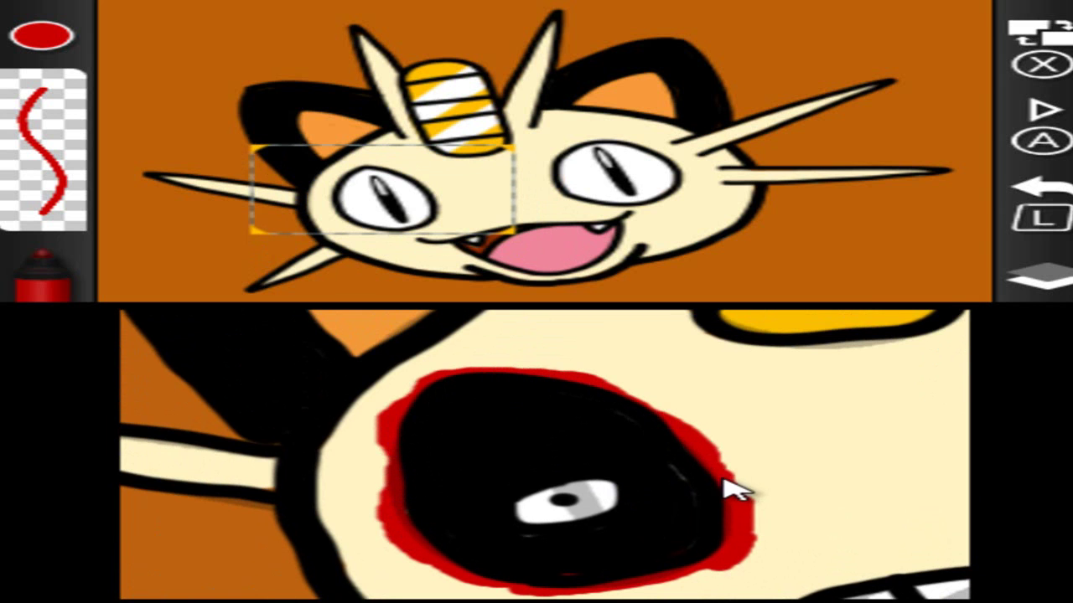
Draw a red outline around the right eye's black area
{"action": "key", "text": "Right"}
{"action": "key", "text": "Up"}
{"action": "mouse_move", "coordinate": [481, 517]}
{"action": "left_mouse_down"}
{"action": "mouse_move", "coordinate": [501, 425]}
{"action": "mouse_move", "coordinate": [577, 384]}
{"action": "left_mouse_up"}
{"action": "mouse_move", "coordinate": [680, 381]}
{"action": "left_mouse_down"}
{"action": "mouse_move", "coordinate": [813, 402]}
{"action": "mouse_move", "coordinate": [880, 460]}
{"action": "mouse_move", "coordinate": [910, 522]}
{"action": "mouse_move", "coordinate": [860, 576]}
{"action": "mouse_move", "coordinate": [752, 591]}
{"action": "left_mouse_up"}
{"action": "left_click_drag", "start_coordinate": [563, 579], "coordinate": [470, 535]}
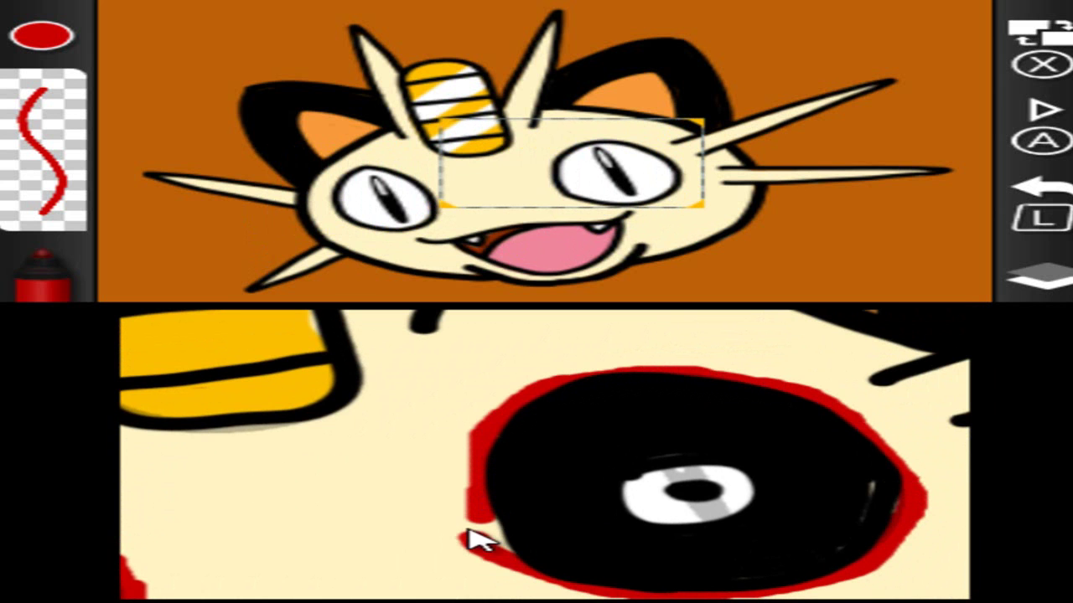
Close the red outline of the right eye and paint red drips beneath it past the mouth corner
{"action": "key", "text": "Right"}
{"action": "key", "text": "Down"}
{"action": "mouse_move", "coordinate": [510, 533]}
{"action": "left_mouse_down"}
{"action": "mouse_move", "coordinate": [500, 551]}
{"action": "mouse_move", "coordinate": [526, 574]}
{"action": "mouse_move", "coordinate": [562, 576]}
{"action": "mouse_move", "coordinate": [565, 592]}
{"action": "mouse_move", "coordinate": [519, 561]}
{"action": "left_mouse_up"}
{"action": "key", "text": "Down"}
{"action": "left_click_drag", "start_coordinate": [469, 508], "coordinate": [495, 522]}
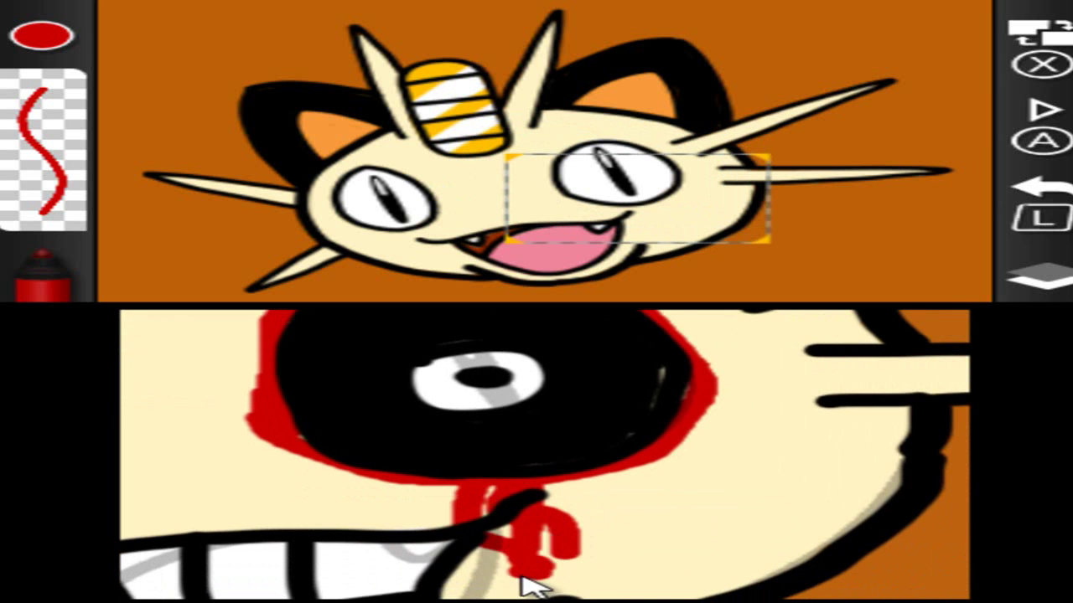
Paint slanting red drips running down from the lower edge of the left eye across the cheek
{"action": "key", "text": "Left"}
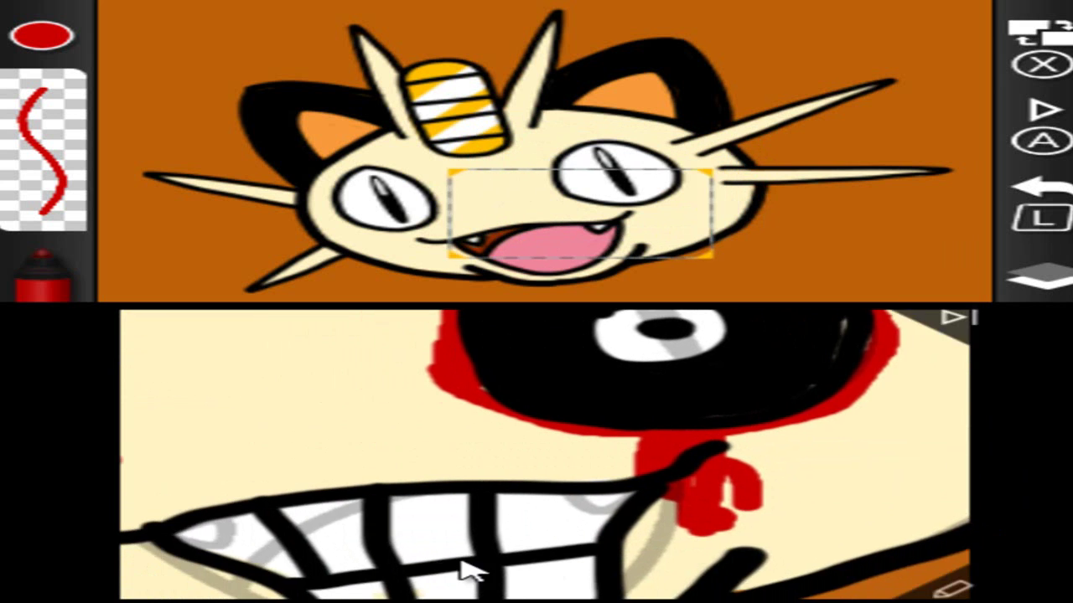
{"action": "key", "text": "Left"}
{"action": "key", "text": "Down"}
{"action": "left_click_drag", "start_coordinate": [359, 467], "coordinate": [296, 528]}
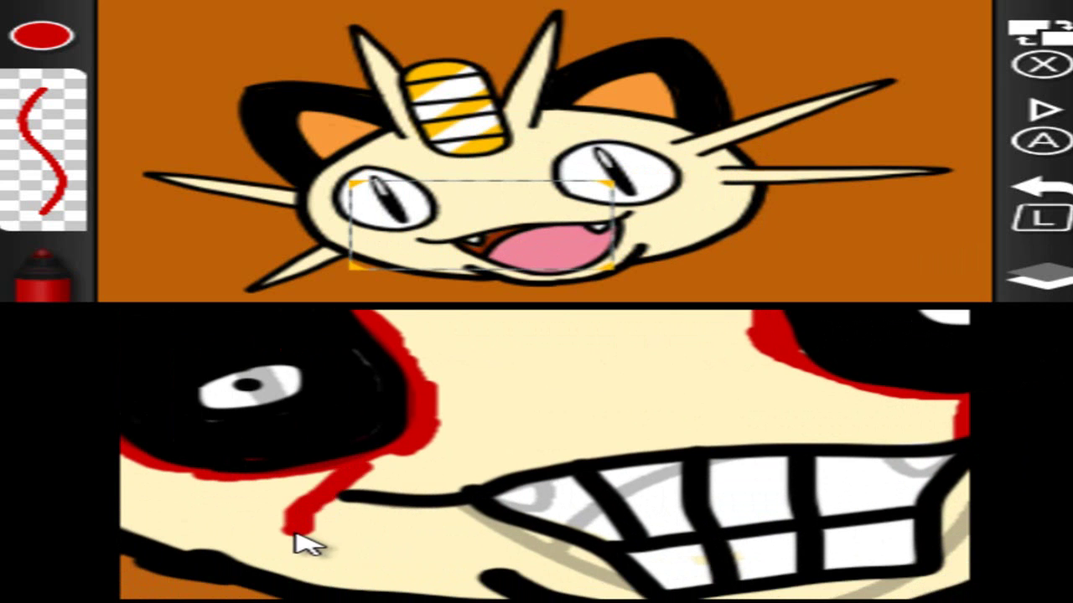
{"action": "left_click_drag", "start_coordinate": [342, 466], "coordinate": [243, 540]}
{"action": "mouse_move", "coordinate": [288, 502]}
{"action": "left_mouse_down"}
{"action": "mouse_move", "coordinate": [266, 495]}
{"action": "mouse_move", "coordinate": [232, 551]}
{"action": "left_mouse_up"}
{"action": "mouse_move", "coordinate": [270, 494]}
{"action": "left_mouse_down"}
{"action": "mouse_move", "coordinate": [221, 508]}
{"action": "mouse_move", "coordinate": [187, 545]}
{"action": "mouse_move", "coordinate": [271, 478]}
{"action": "mouse_move", "coordinate": [213, 540]}
{"action": "left_mouse_up"}
Paint red along the lower edge of the mouth and across the upper edges of the top teeth
{"action": "key", "text": "Left"}
{"action": "key", "text": "Right"}
{"action": "key", "text": "Down"}
{"action": "mouse_move", "coordinate": [256, 453]}
{"action": "left_mouse_down"}
{"action": "mouse_move", "coordinate": [378, 511]}
{"action": "mouse_move", "coordinate": [524, 554]}
{"action": "left_mouse_up"}
{"action": "mouse_move", "coordinate": [413, 517]}
{"action": "left_mouse_down"}
{"action": "mouse_move", "coordinate": [543, 543]}
{"action": "mouse_move", "coordinate": [741, 519]}
{"action": "mouse_move", "coordinate": [633, 523]}
{"action": "left_mouse_up"}
{"action": "mouse_move", "coordinate": [673, 402]}
{"action": "left_mouse_down"}
{"action": "mouse_move", "coordinate": [407, 445]}
{"action": "mouse_move", "coordinate": [498, 417]}
{"action": "mouse_move", "coordinate": [586, 407]}
{"action": "mouse_move", "coordinate": [330, 445]}
{"action": "mouse_move", "coordinate": [346, 432]}
{"action": "left_mouse_up"}
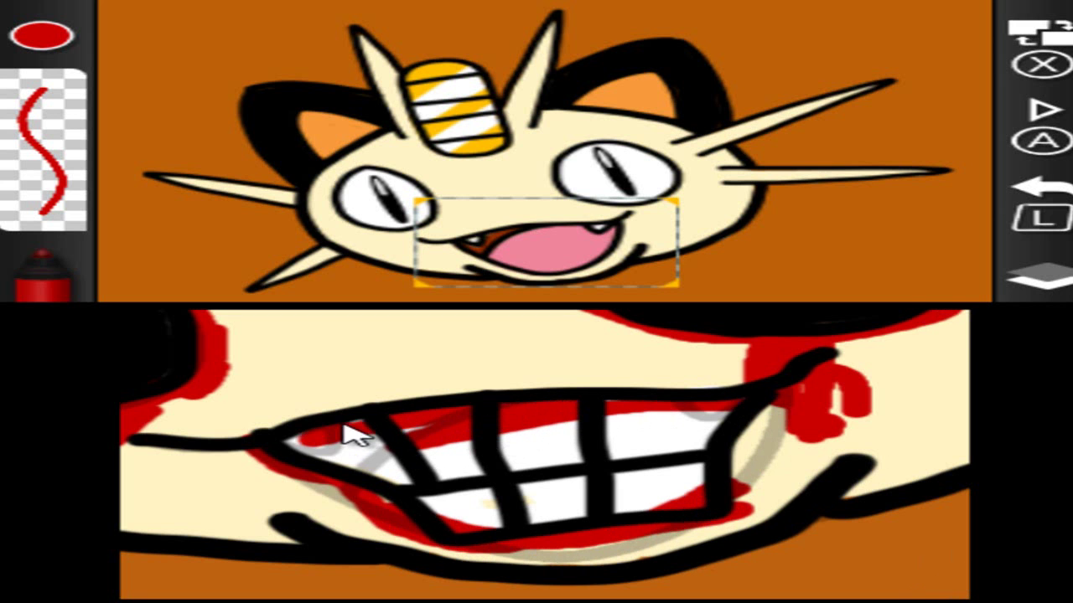
Paint two red diagonal stripes across the gold forehead coin
{"action": "key", "text": "Up"}
{"action": "key", "text": "Left"}
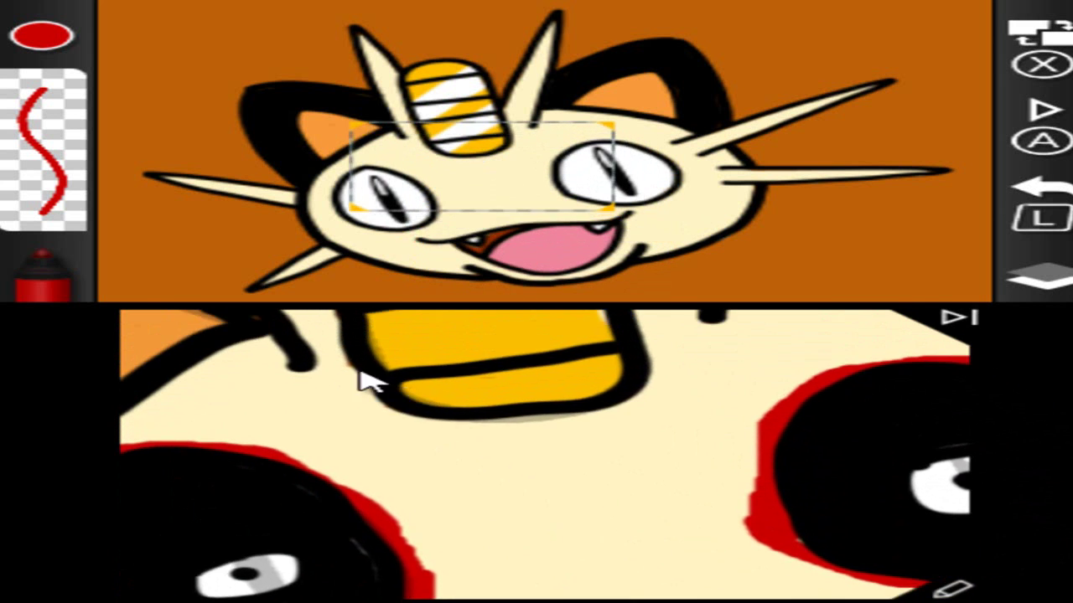
{"action": "key", "text": "Up"}
{"action": "mouse_move", "coordinate": [404, 486]}
{"action": "left_mouse_down"}
{"action": "mouse_move", "coordinate": [516, 393]}
{"action": "mouse_move", "coordinate": [575, 367]}
{"action": "left_mouse_up"}
{"action": "key", "text": "Up"}
{"action": "mouse_move", "coordinate": [386, 455]}
{"action": "left_mouse_down"}
{"action": "mouse_move", "coordinate": [508, 355]}
{"action": "mouse_move", "coordinate": [493, 345]}
{"action": "mouse_move", "coordinate": [361, 446]}
{"action": "left_mouse_up"}
{"action": "mouse_move", "coordinate": [500, 368]}
{"action": "left_mouse_down"}
{"action": "mouse_move", "coordinate": [441, 383]}
{"action": "mouse_move", "coordinate": [522, 342]}
{"action": "mouse_move", "coordinate": [383, 411]}
{"action": "mouse_move", "coordinate": [344, 452]}
{"action": "left_mouse_up"}
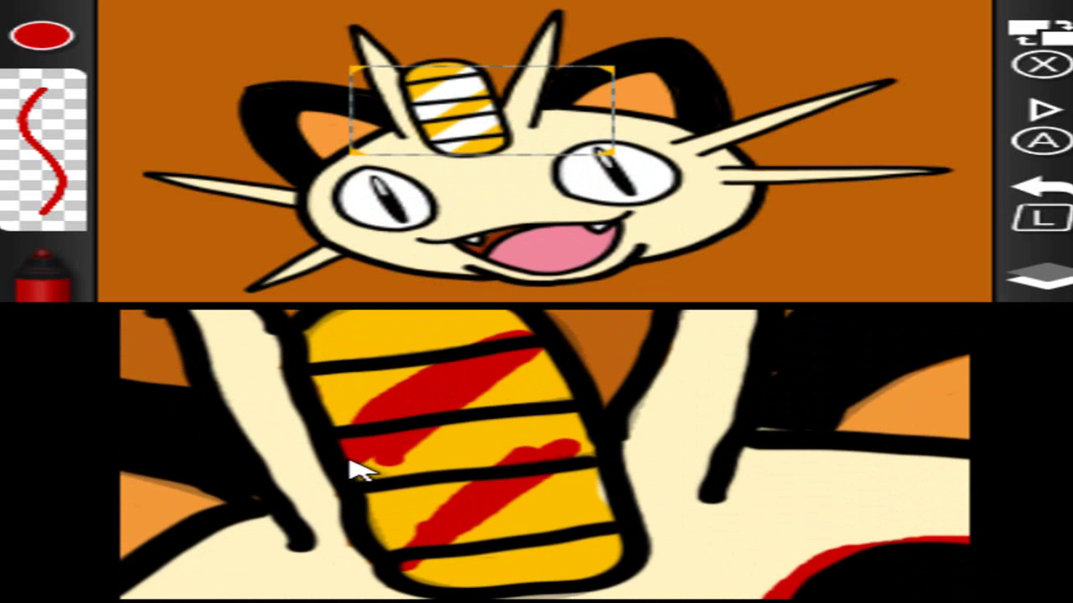
{"action": "mouse_move", "coordinate": [471, 477]}
{"action": "left_mouse_down"}
{"action": "mouse_move", "coordinate": [575, 431]}
{"action": "mouse_move", "coordinate": [456, 506]}
{"action": "left_mouse_up"}
Colour the tips of the two upright whiskers beside the coin red
{"action": "key", "text": "Up"}
{"action": "key", "text": "Right"}
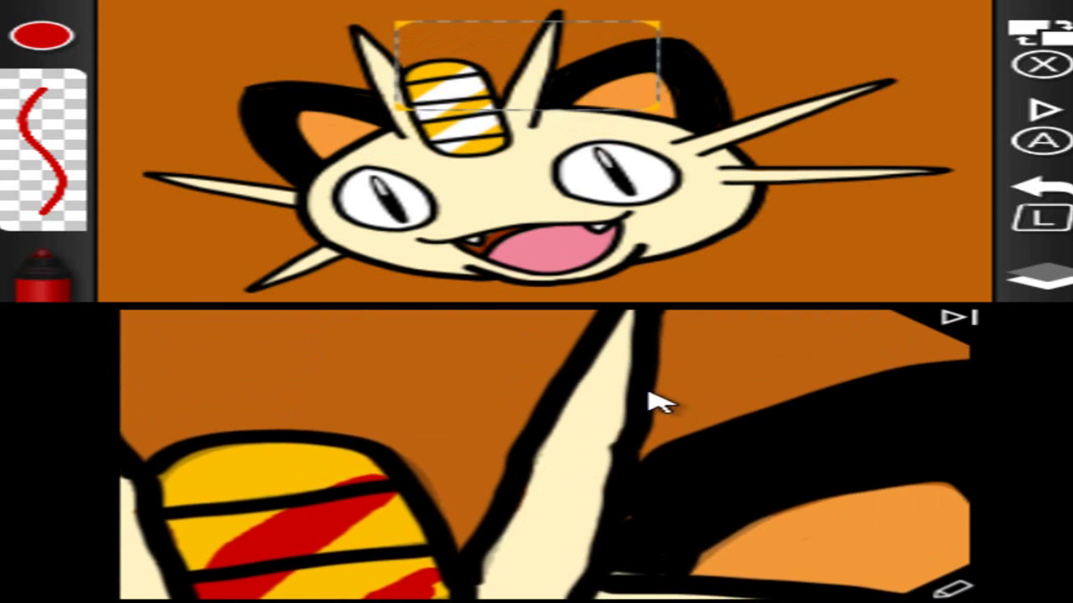
{"action": "mouse_move", "coordinate": [632, 337]}
{"action": "left_mouse_down"}
{"action": "mouse_move", "coordinate": [592, 404]}
{"action": "mouse_move", "coordinate": [612, 416]}
{"action": "mouse_move", "coordinate": [708, 377]}
{"action": "mouse_move", "coordinate": [683, 390]}
{"action": "mouse_move", "coordinate": [662, 452]}
{"action": "mouse_move", "coordinate": [383, 455]}
{"action": "mouse_move", "coordinate": [325, 427]}
{"action": "mouse_move", "coordinate": [352, 449]}
{"action": "mouse_move", "coordinate": [369, 493]}
{"action": "left_mouse_up"}
{"action": "key", "text": "Left"}
{"action": "key", "text": "Down"}
{"action": "key", "text": "q"}
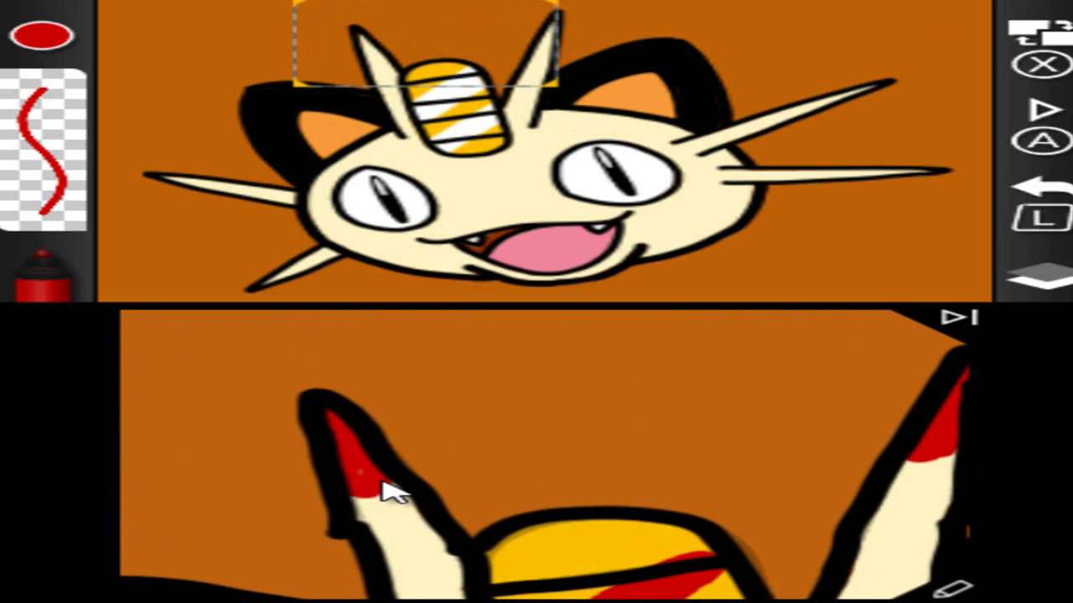
Colour the tips of the two whiskers on the right side of the face red
{"action": "key", "text": "Right"}
{"action": "key", "text": "Down"}
{"action": "key", "text": "Right"}
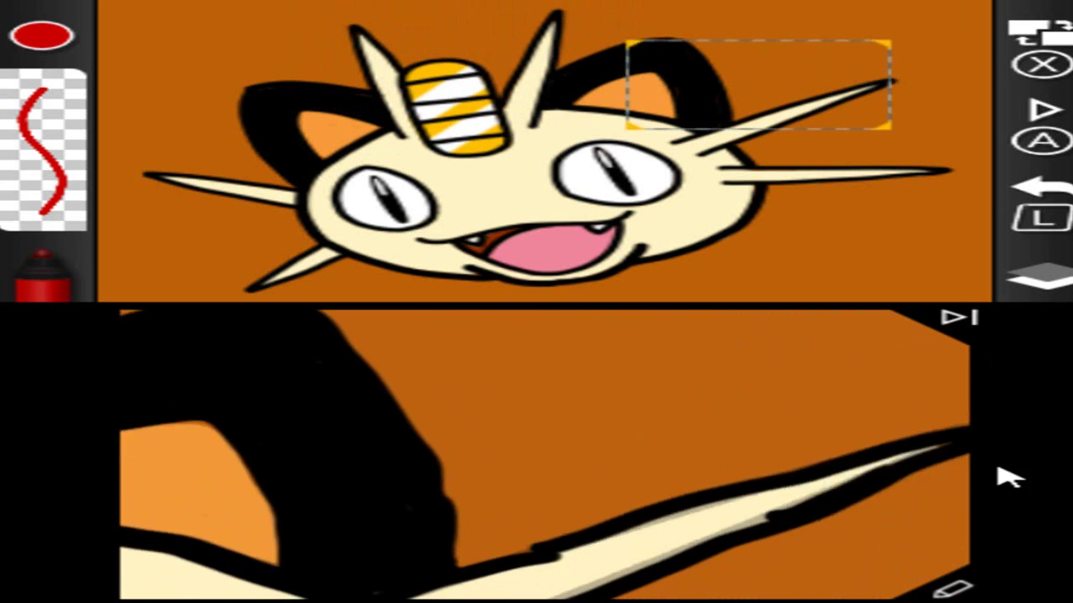
{"action": "key", "text": "Left"}
{"action": "key", "text": "Down"}
{"action": "mouse_move", "coordinate": [778, 394]}
{"action": "left_mouse_down"}
{"action": "mouse_move", "coordinate": [716, 402]}
{"action": "mouse_move", "coordinate": [668, 427]}
{"action": "left_mouse_up"}
{"action": "key", "text": "Down"}
{"action": "key", "text": "Right"}
{"action": "mouse_move", "coordinate": [792, 480]}
{"action": "left_mouse_down"}
{"action": "mouse_move", "coordinate": [684, 486]}
{"action": "mouse_move", "coordinate": [654, 498]}
{"action": "mouse_move", "coordinate": [776, 493]}
{"action": "left_mouse_up"}
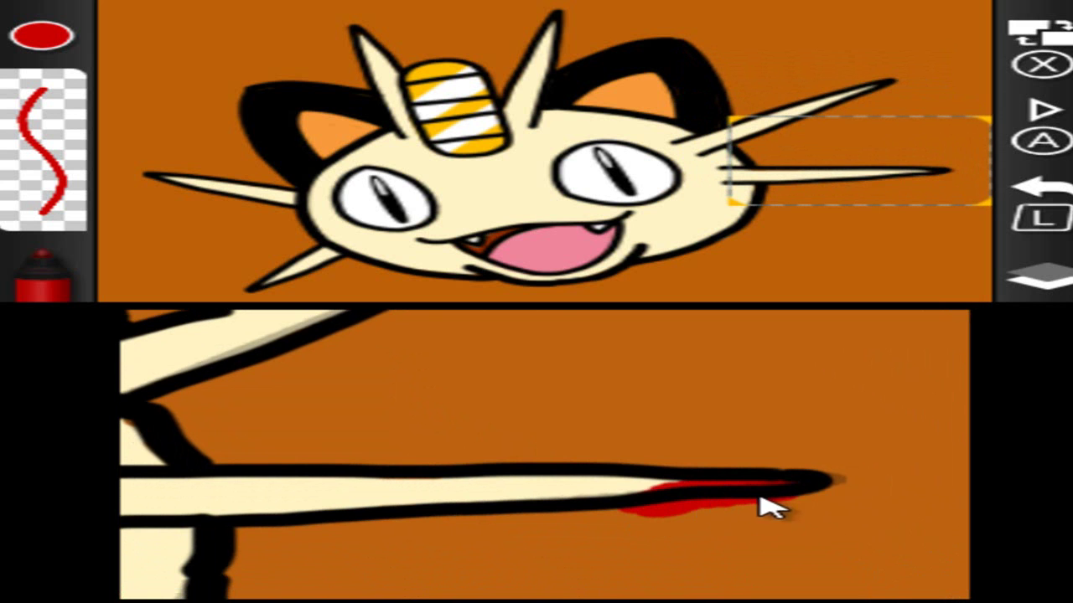
{"action": "left_click_drag", "start_coordinate": [593, 524], "coordinate": [659, 505]}
Add red shading along the inside of the face outline, from the right cheek around to the lower left jaw
{"action": "key", "text": "Left"}
{"action": "key", "text": "Down"}
{"action": "mouse_move", "coordinate": [567, 470]}
{"action": "left_mouse_down"}
{"action": "mouse_move", "coordinate": [560, 499]}
{"action": "mouse_move", "coordinate": [542, 486]}
{"action": "mouse_move", "coordinate": [356, 596]}
{"action": "left_mouse_up"}
{"action": "key", "text": "Left"}
{"action": "key", "text": "Down"}
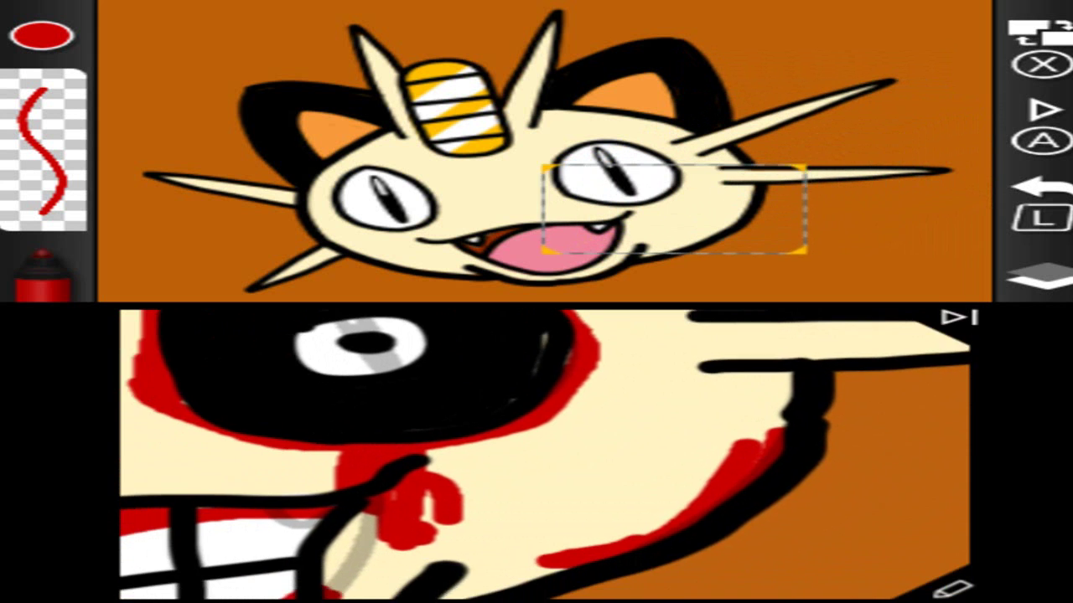
{"action": "left_click_drag", "start_coordinate": [474, 555], "coordinate": [251, 527]}
Colour the tips of the two whiskers on the left side of the face red, with drips spilling below them
{"action": "key", "text": "Left"}
{"action": "key", "text": "Down"}
{"action": "mouse_move", "coordinate": [327, 511]}
{"action": "left_mouse_down"}
{"action": "mouse_move", "coordinate": [276, 553]}
{"action": "mouse_move", "coordinate": [300, 577]}
{"action": "left_mouse_up"}
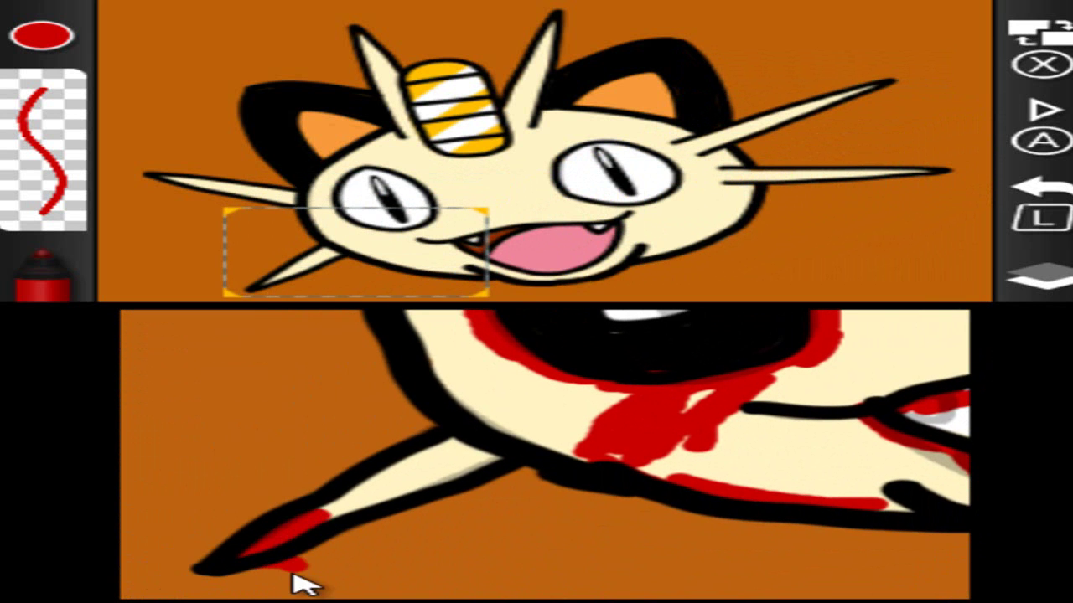
{"action": "key", "text": "Left"}
{"action": "key", "text": "Up"}
{"action": "key", "text": "Left"}
{"action": "mouse_move", "coordinate": [236, 388]}
{"action": "left_mouse_down"}
{"action": "mouse_move", "coordinate": [330, 407]}
{"action": "mouse_move", "coordinate": [259, 412]}
{"action": "mouse_move", "coordinate": [311, 408]}
{"action": "mouse_move", "coordinate": [273, 405]}
{"action": "left_mouse_up"}
{"action": "left_click_drag", "start_coordinate": [366, 434], "coordinate": [288, 409]}
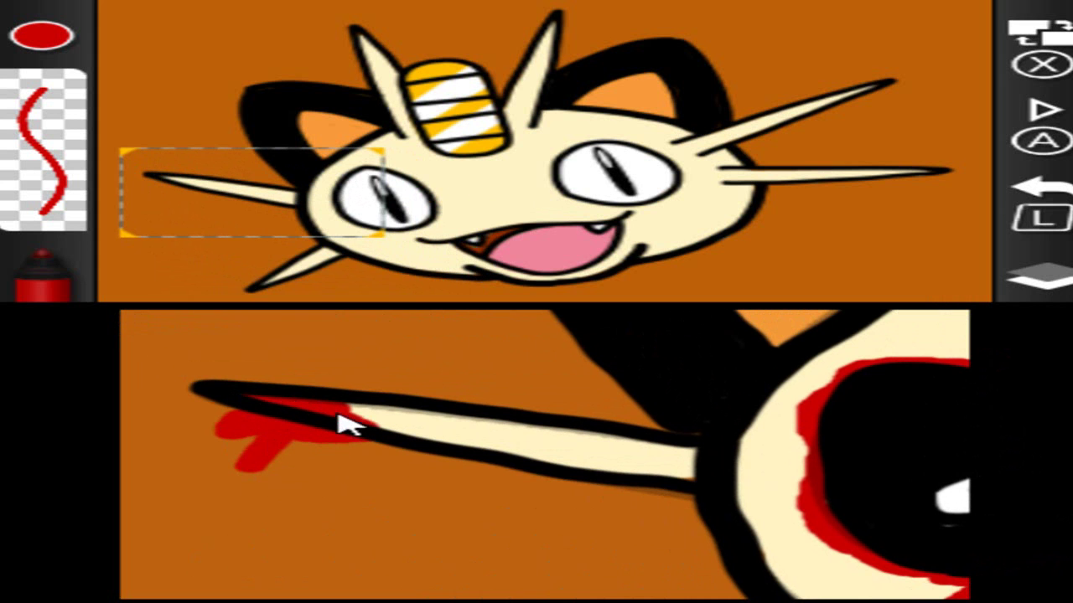
Review the left ear, whisker tips, forehead coin and eyes for missing red details
{"action": "key", "text": "Right"}
{"action": "key", "text": "Up"}
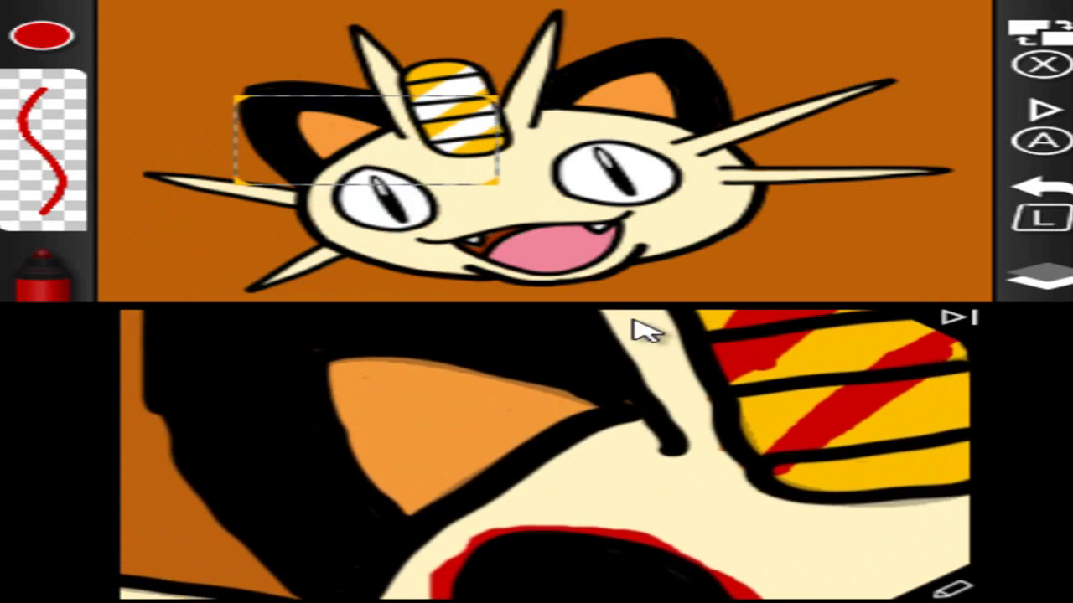
{"action": "key", "text": "Up"}
{"action": "key", "text": "Right"}
{"action": "key", "text": "Down"}
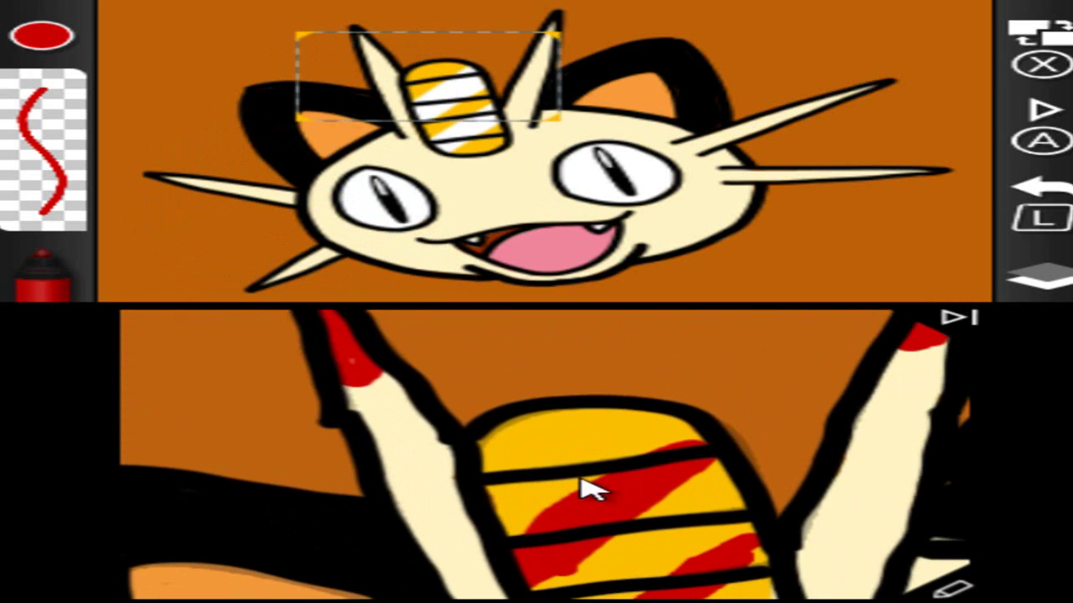
{"action": "left_click", "coordinate": [963, 591]}
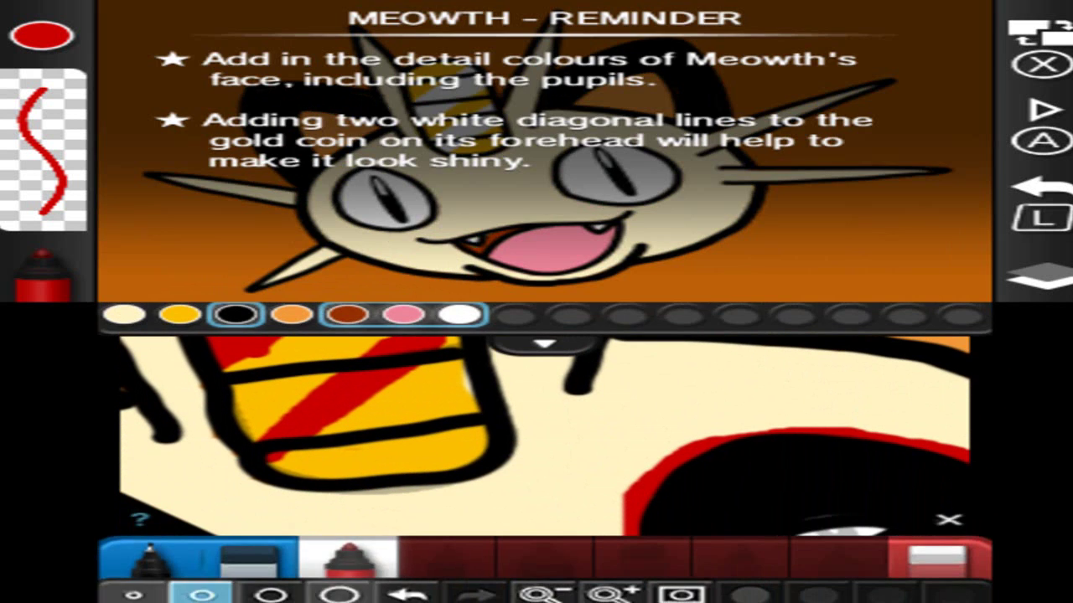
{"action": "left_click", "coordinate": [947, 519]}
{"action": "key", "text": "Down"}
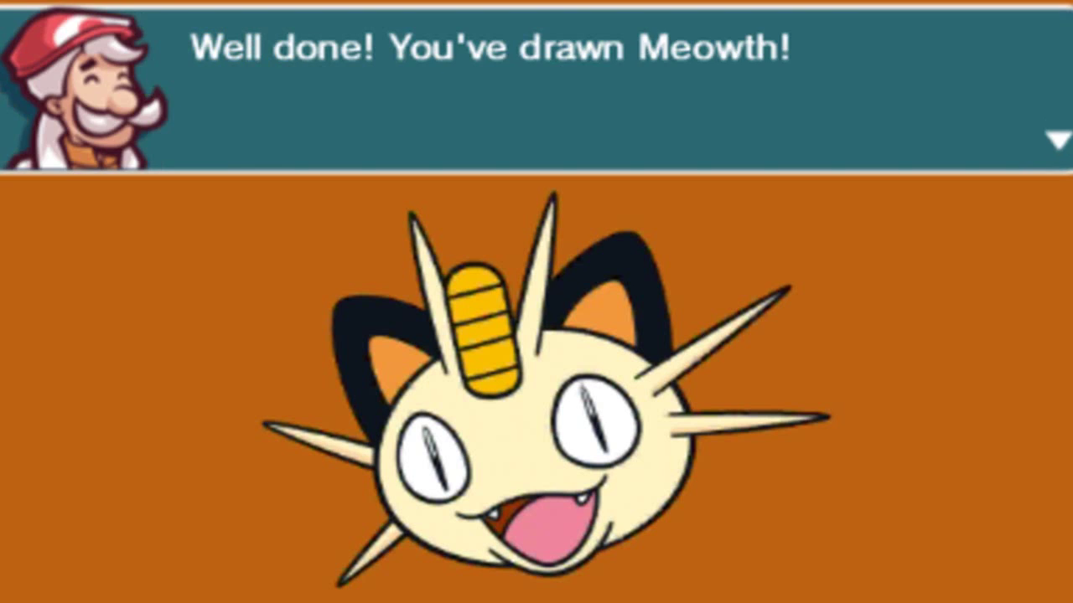
Advance through the closing dialogue of the Meowth lesson to complete it
{"action": "key", "text": "a"}
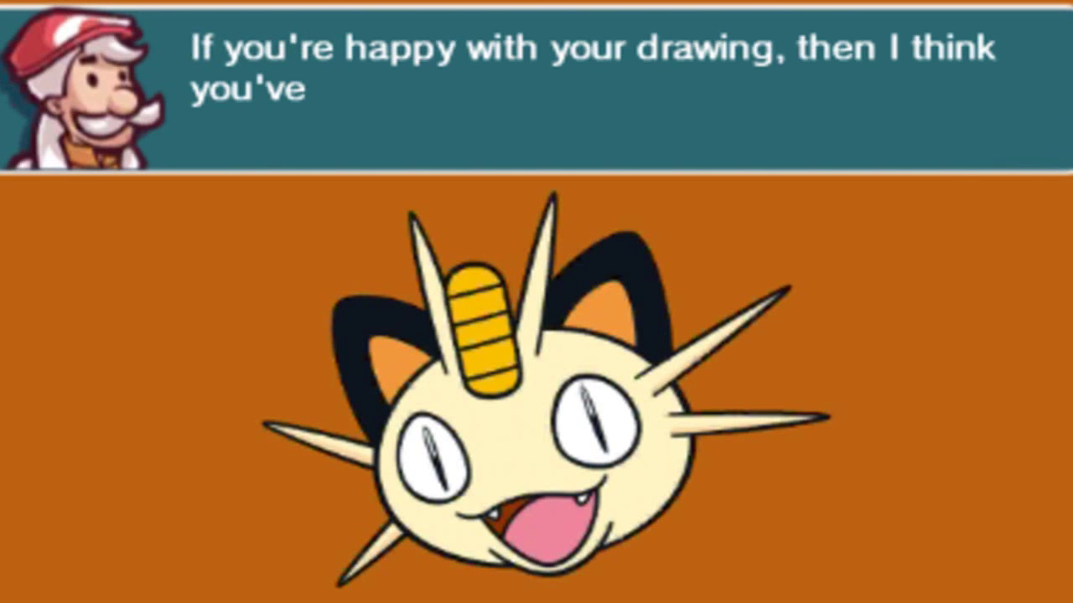
{"action": "key", "text": "a"}
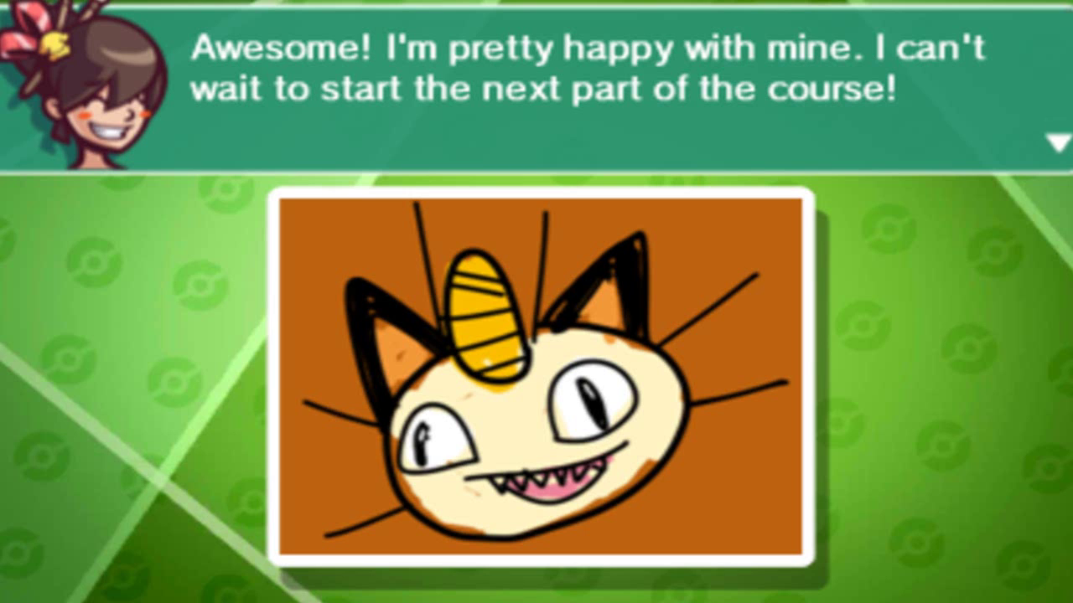
{"action": "key", "text": "a"}
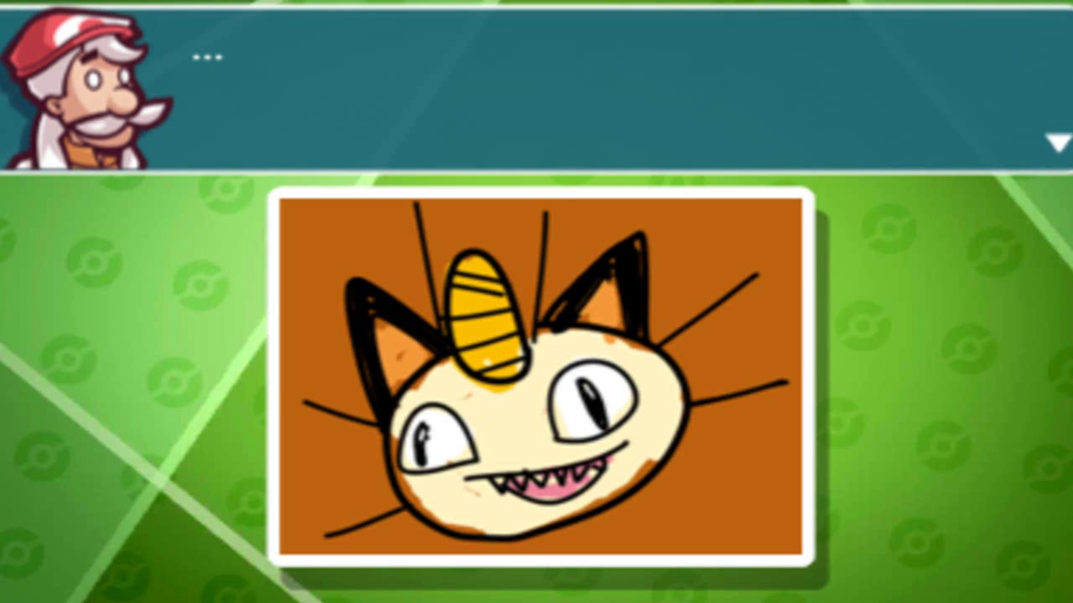
{"action": "key", "text": "a"}
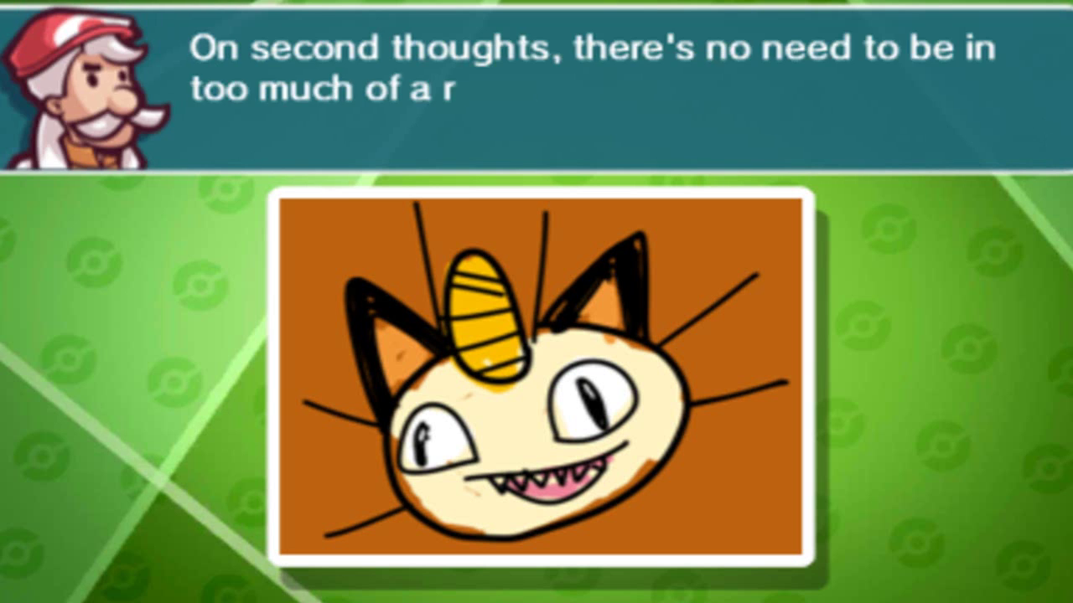
{"action": "key", "text": "a"}
{"action": "key", "text": "a"}
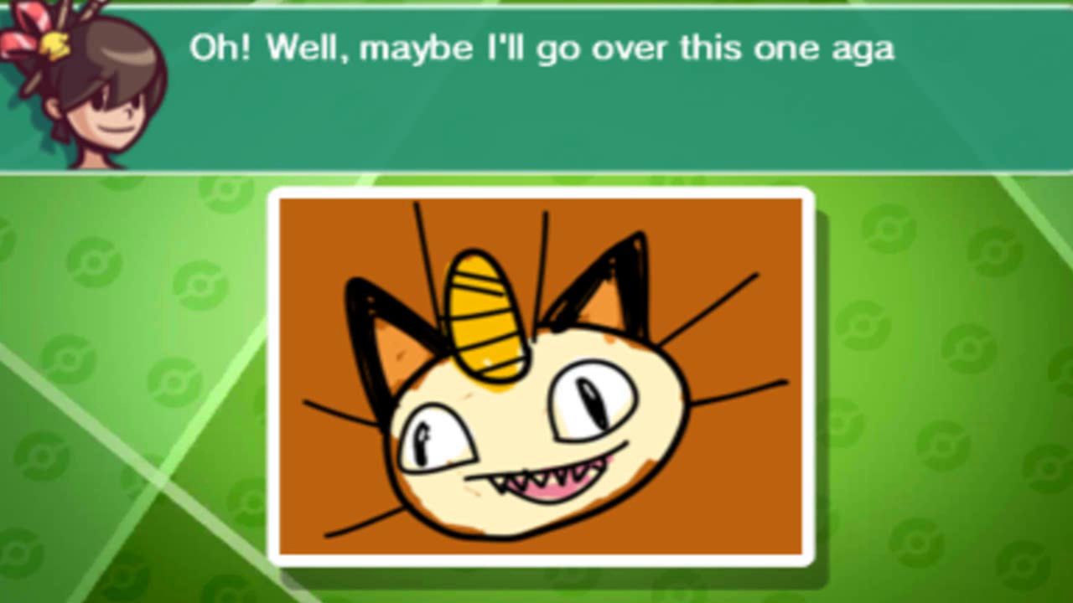
{"action": "key", "text": "a"}
{"action": "key", "text": "a"}
{"action": "key", "text": "a"}
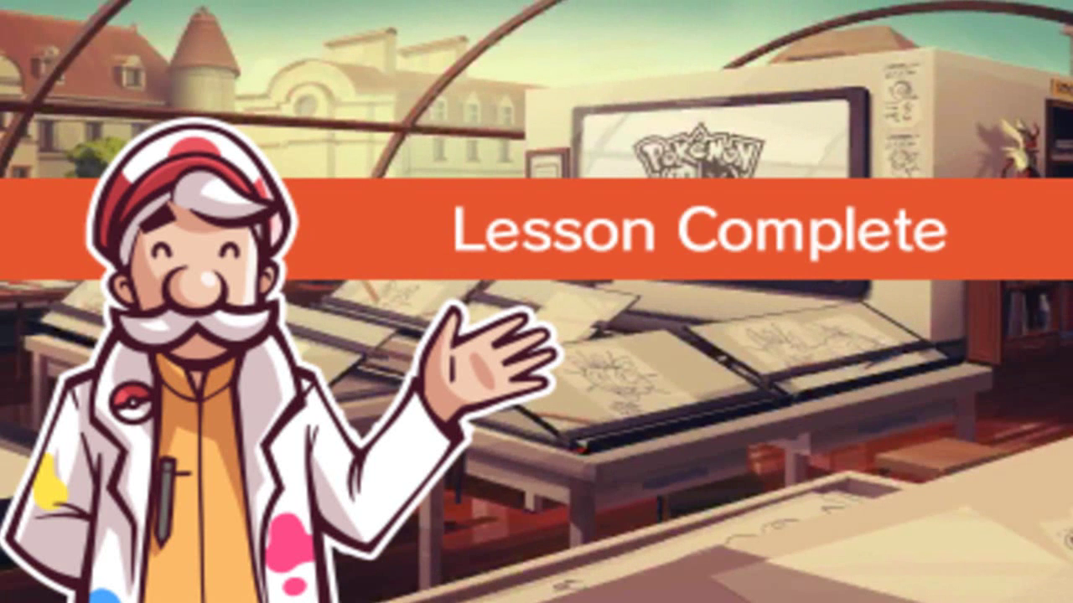